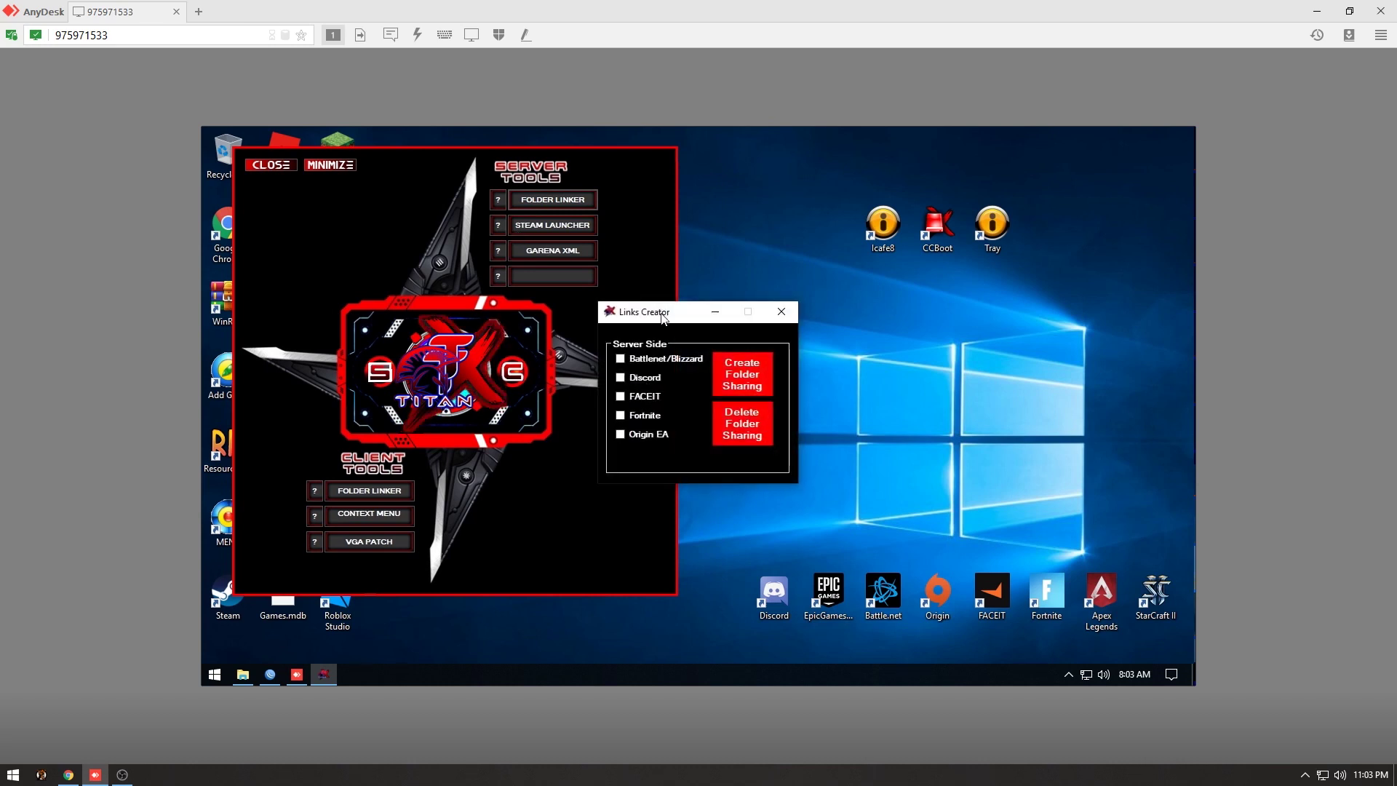
In Links Creator, tick FACEIT and untick Origin EA, Fortnite, Discord and Battlenet/Blizzard.
click(493, 387)
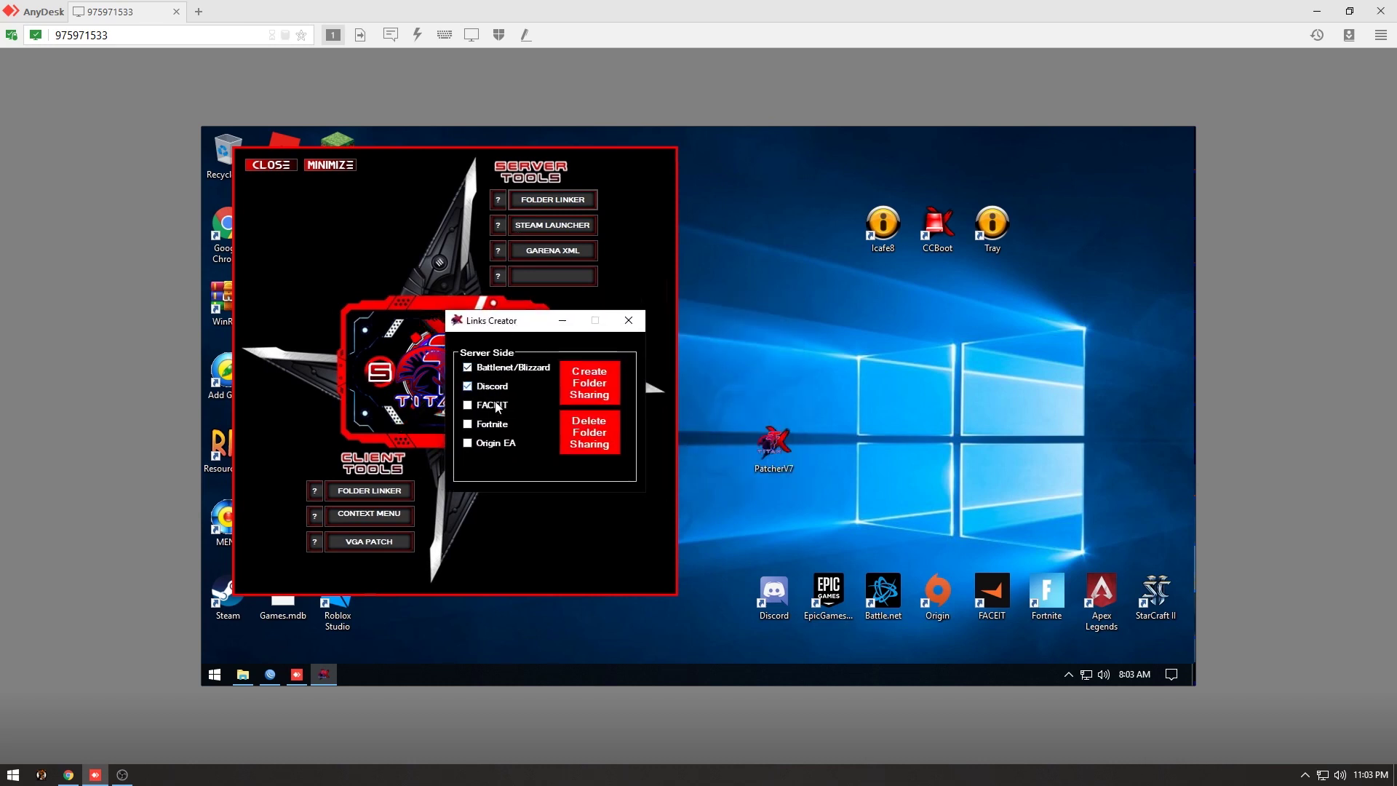
click(493, 405)
click(493, 444)
click(493, 425)
click(493, 387)
click(502, 368)
Browse the \\192.168.88.91 server share from the Network view, then minimize that window.
click(243, 674)
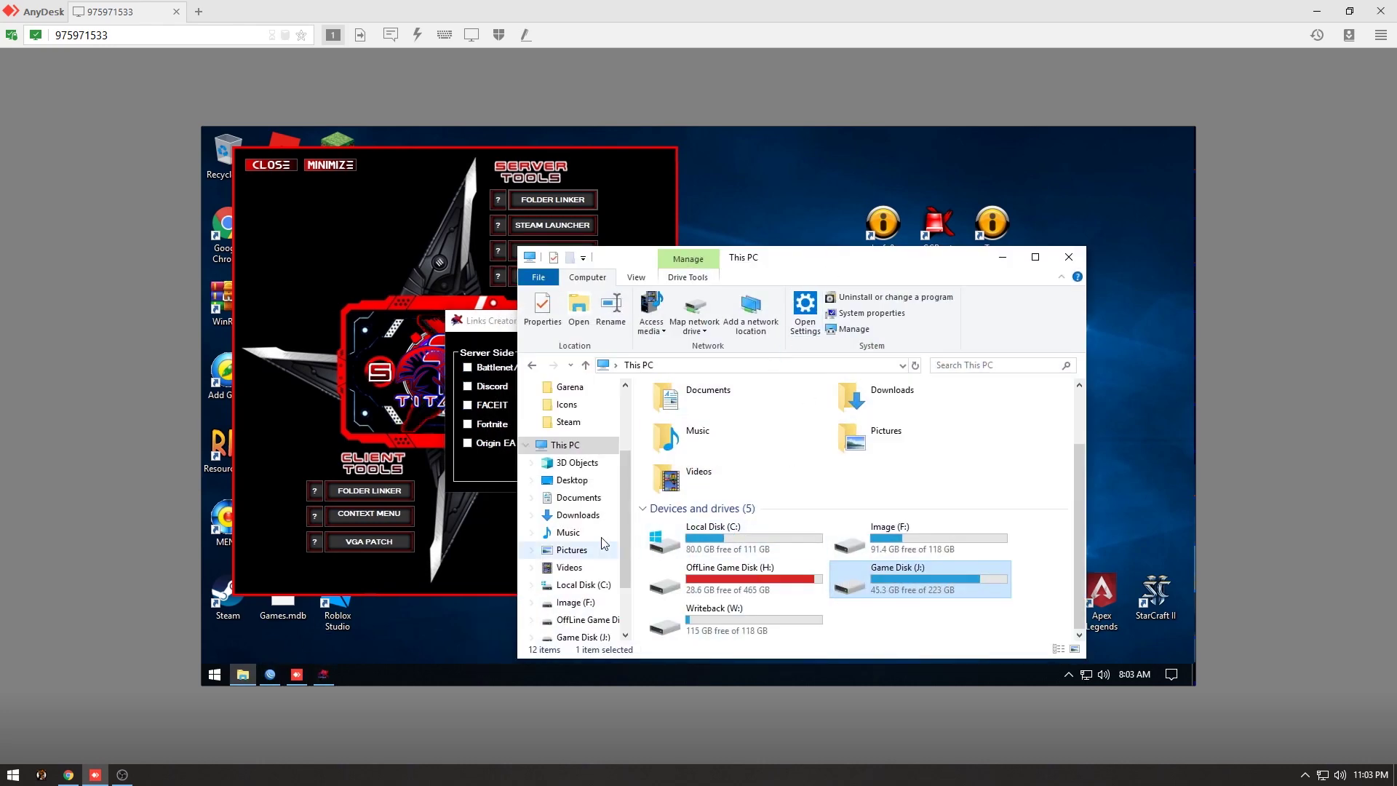
scroll(624, 585, down, 2)
click(568, 626)
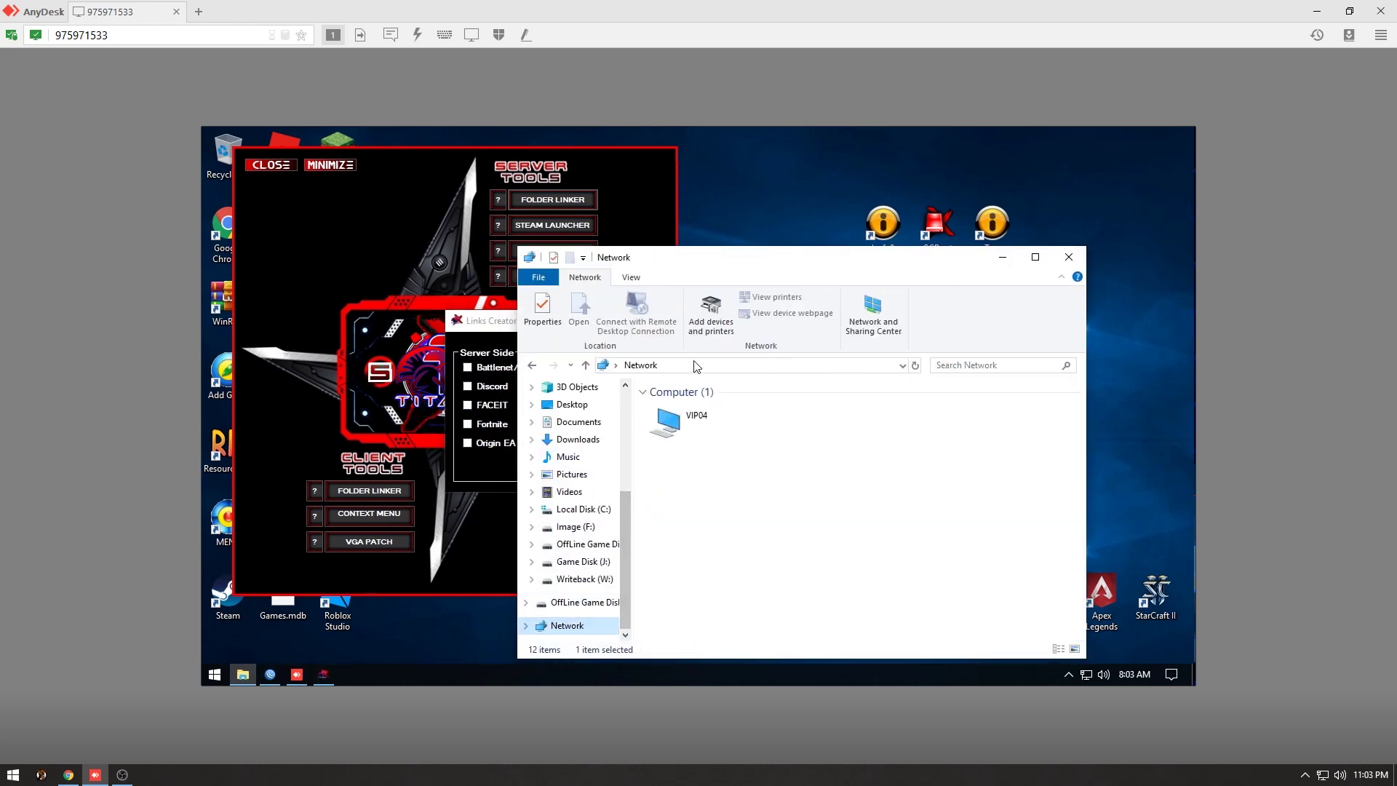
click(695, 364)
text(\\)
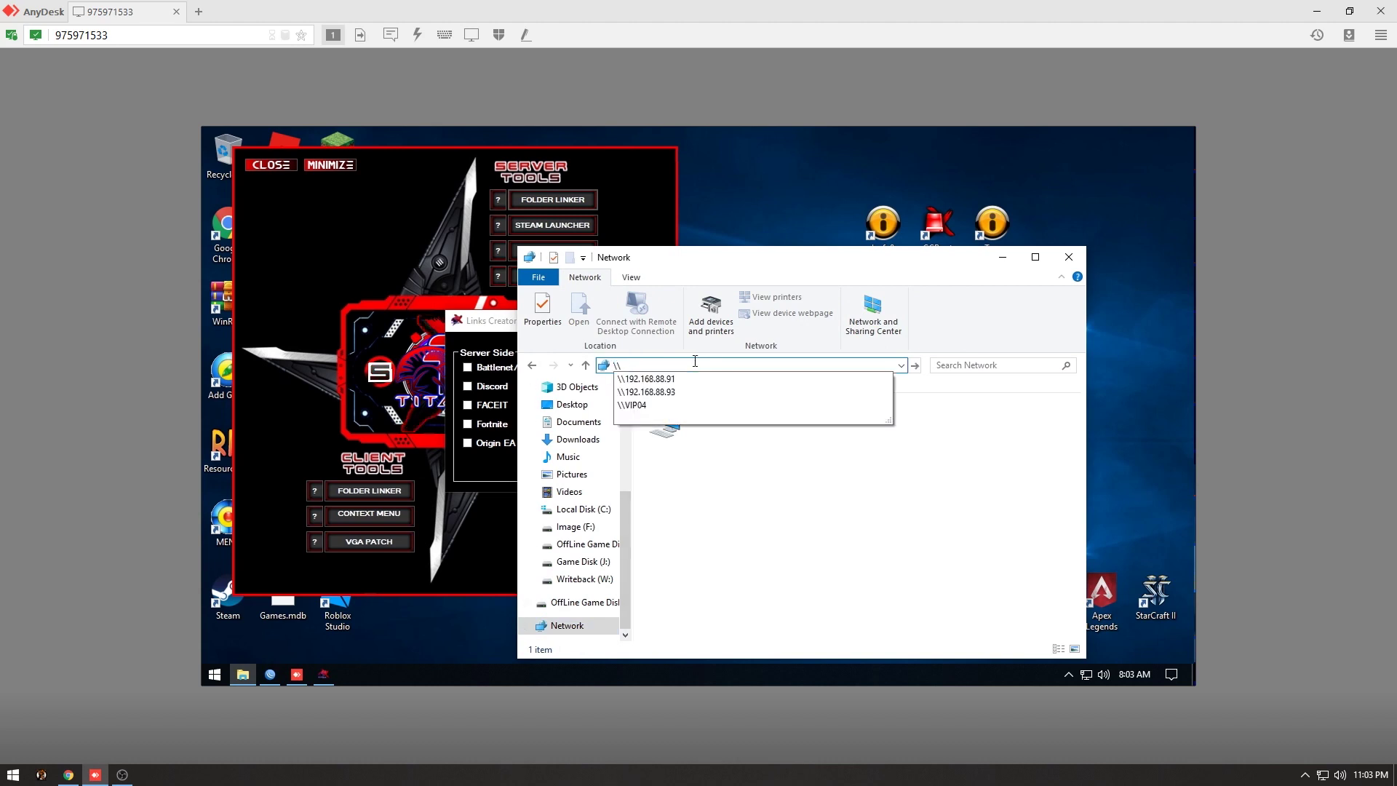
key(Down)
key(Return)
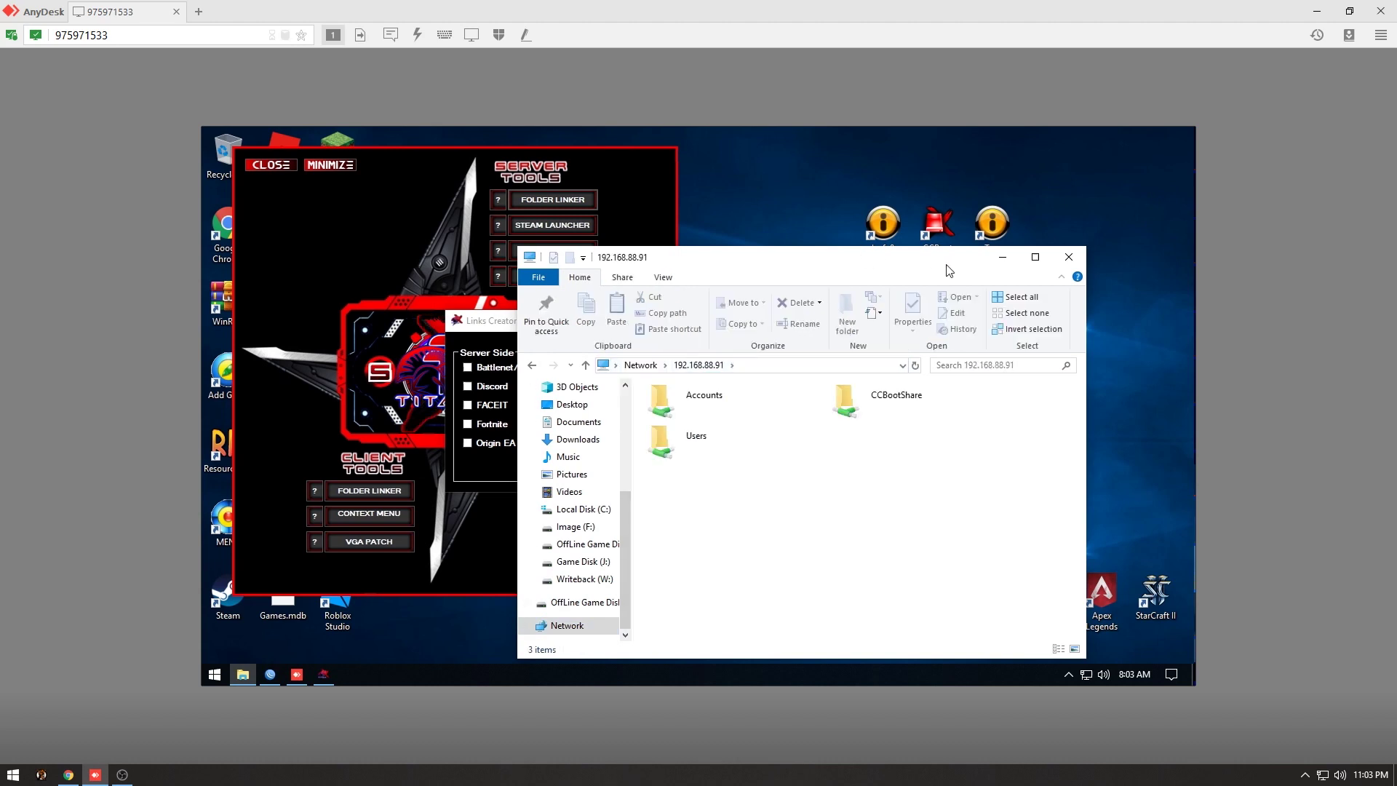
click(1002, 259)
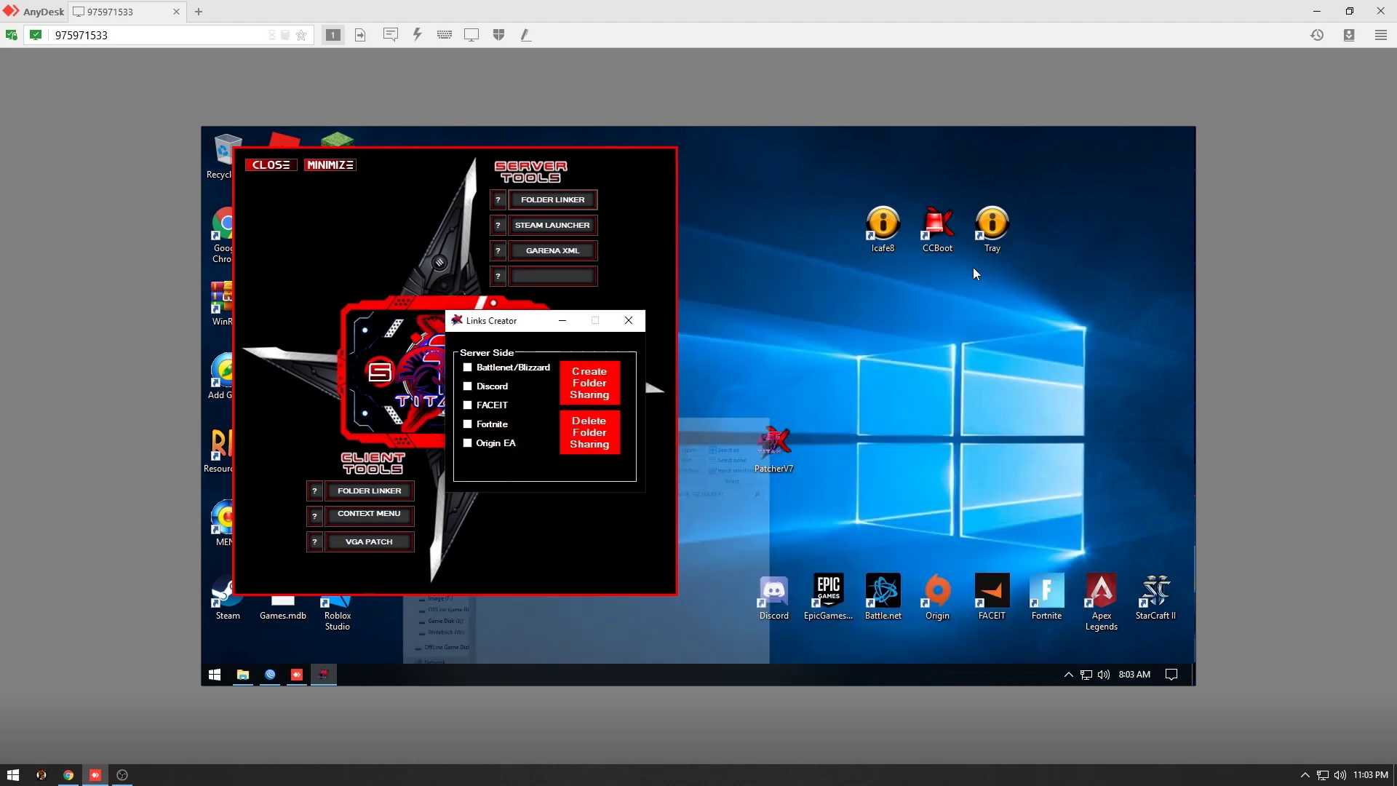
right_click(992, 595)
click(1035, 259)
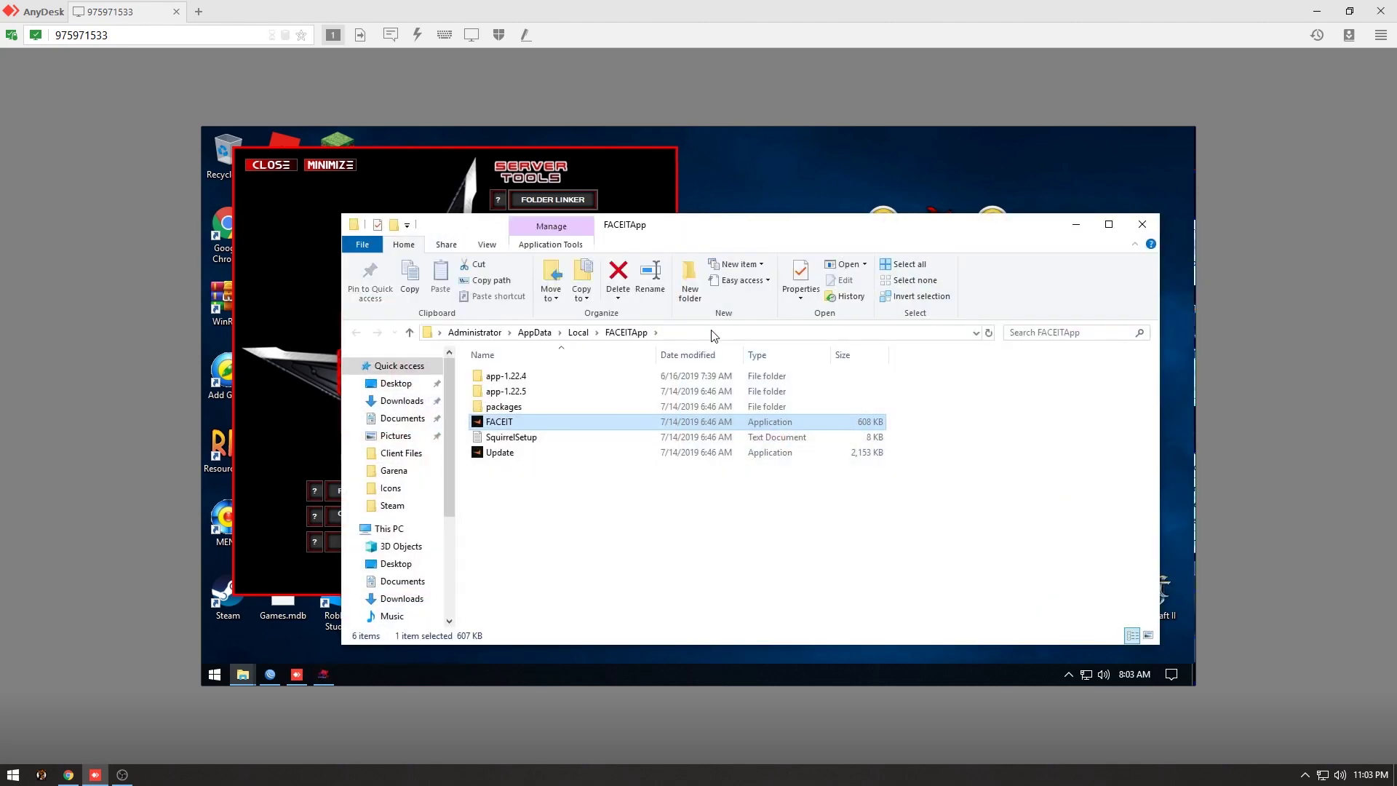
click(712, 332)
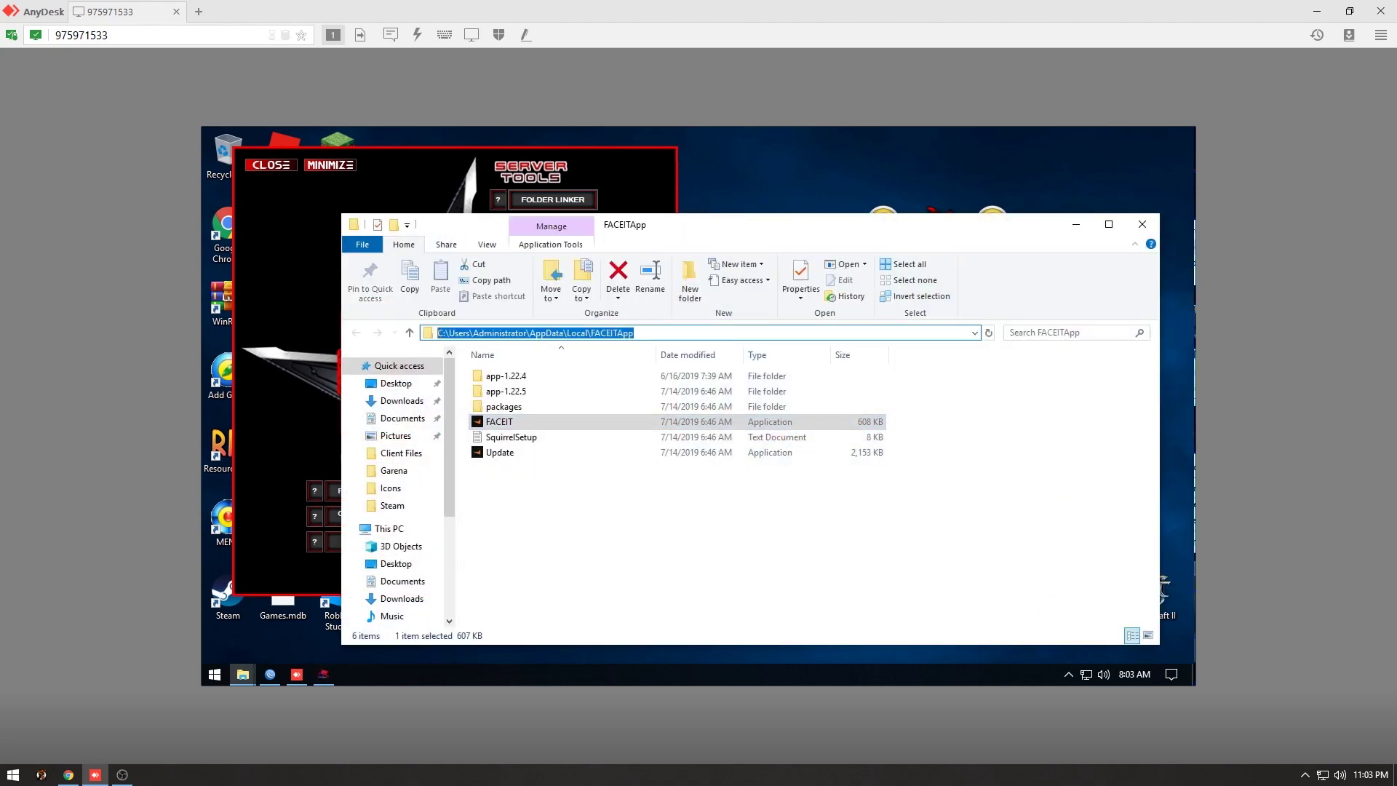
click(970, 465)
click(1141, 224)
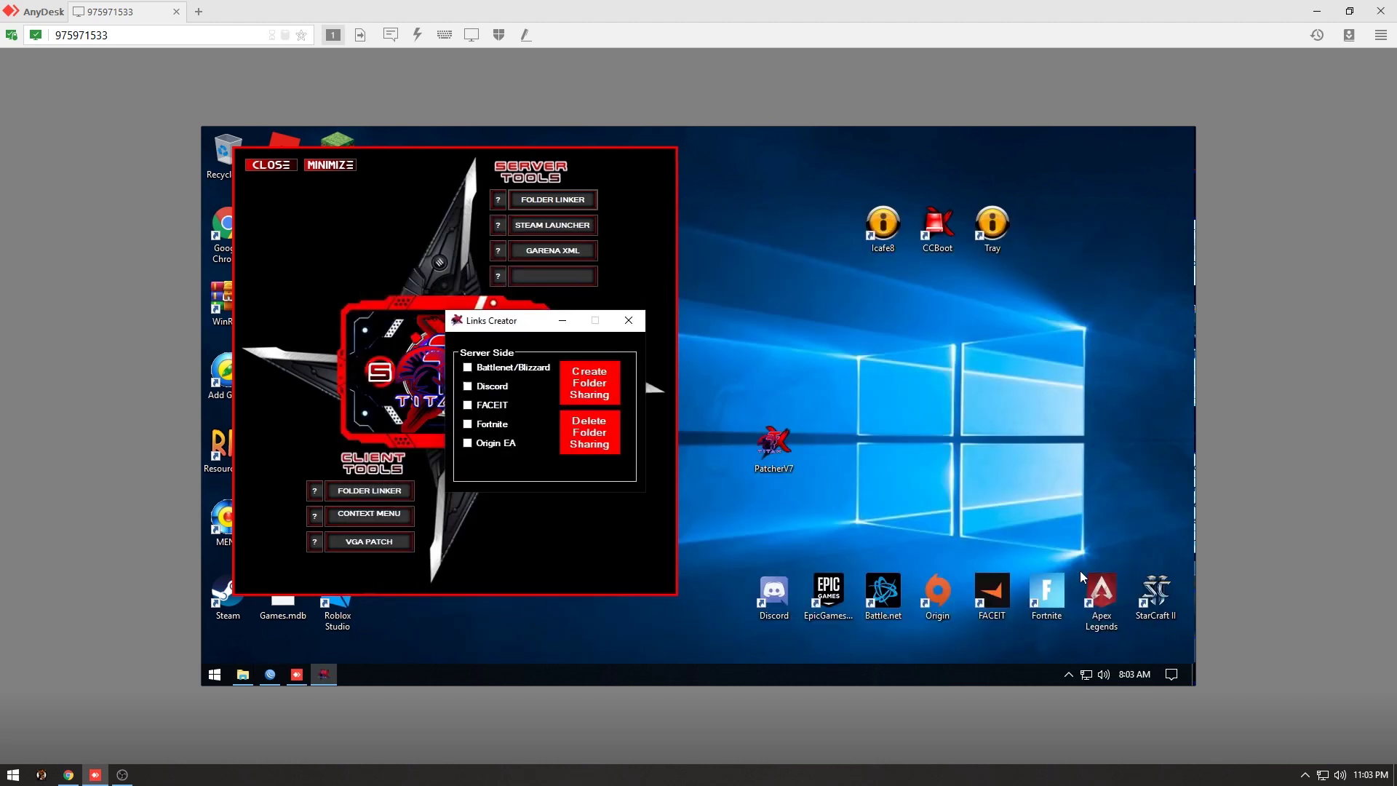
right_click(792, 593)
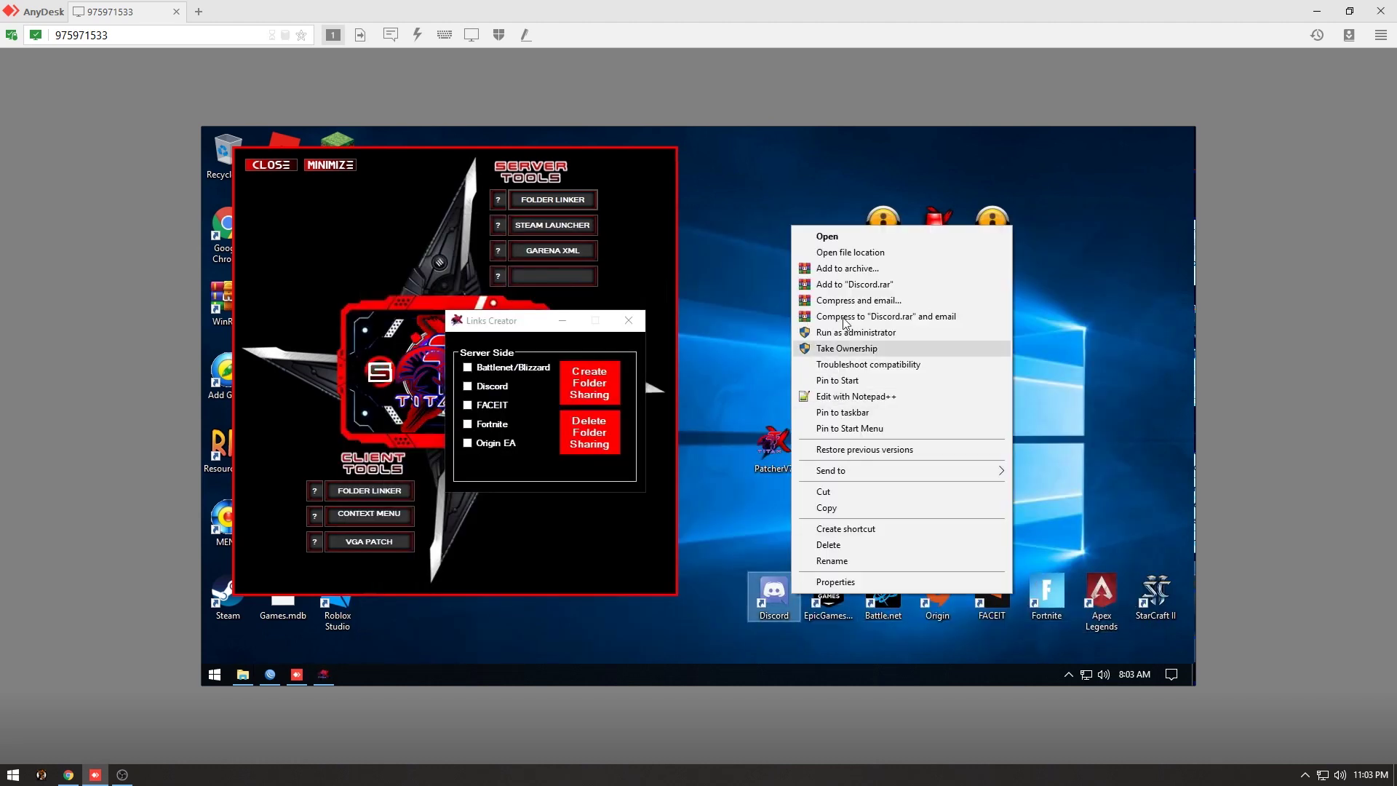
click(860, 260)
click(748, 334)
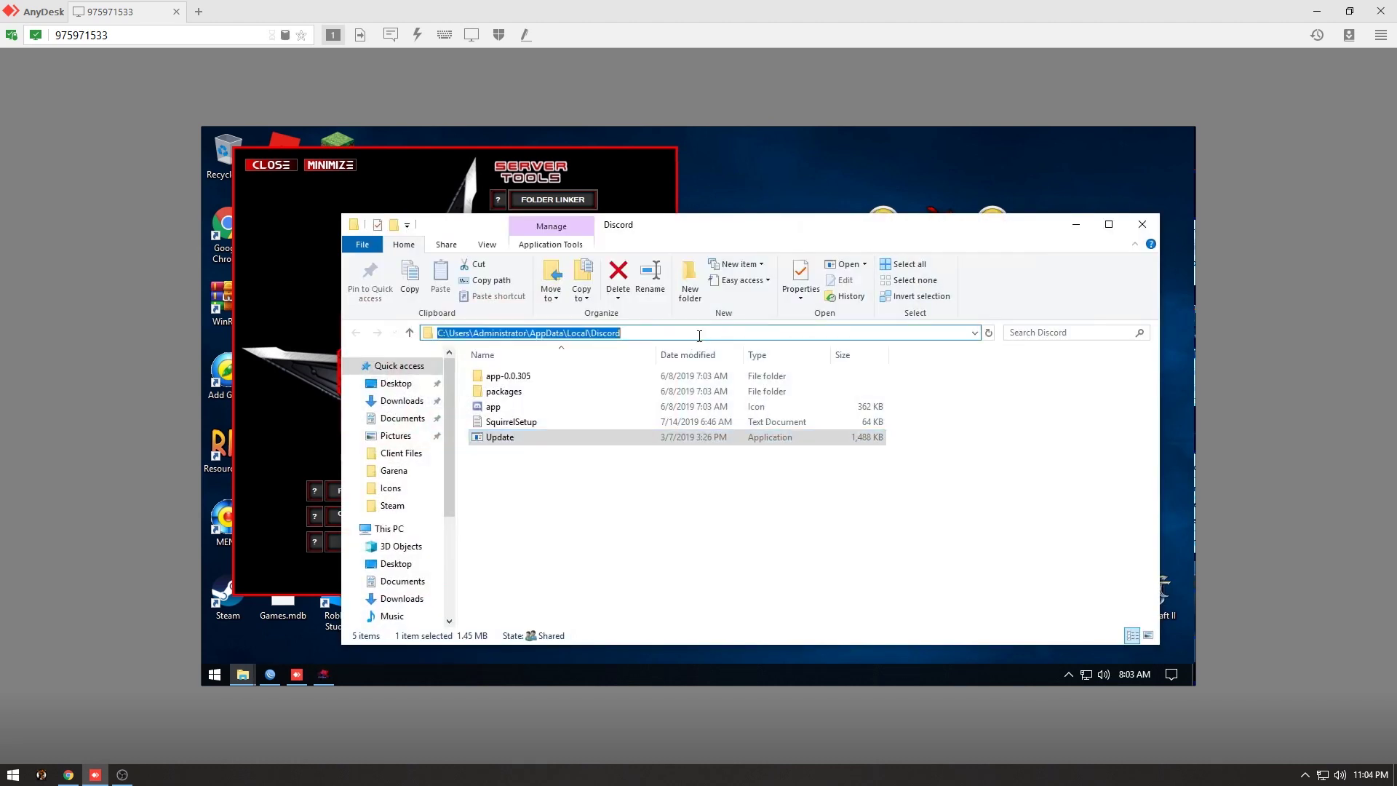
drag(748, 334, 452, 311)
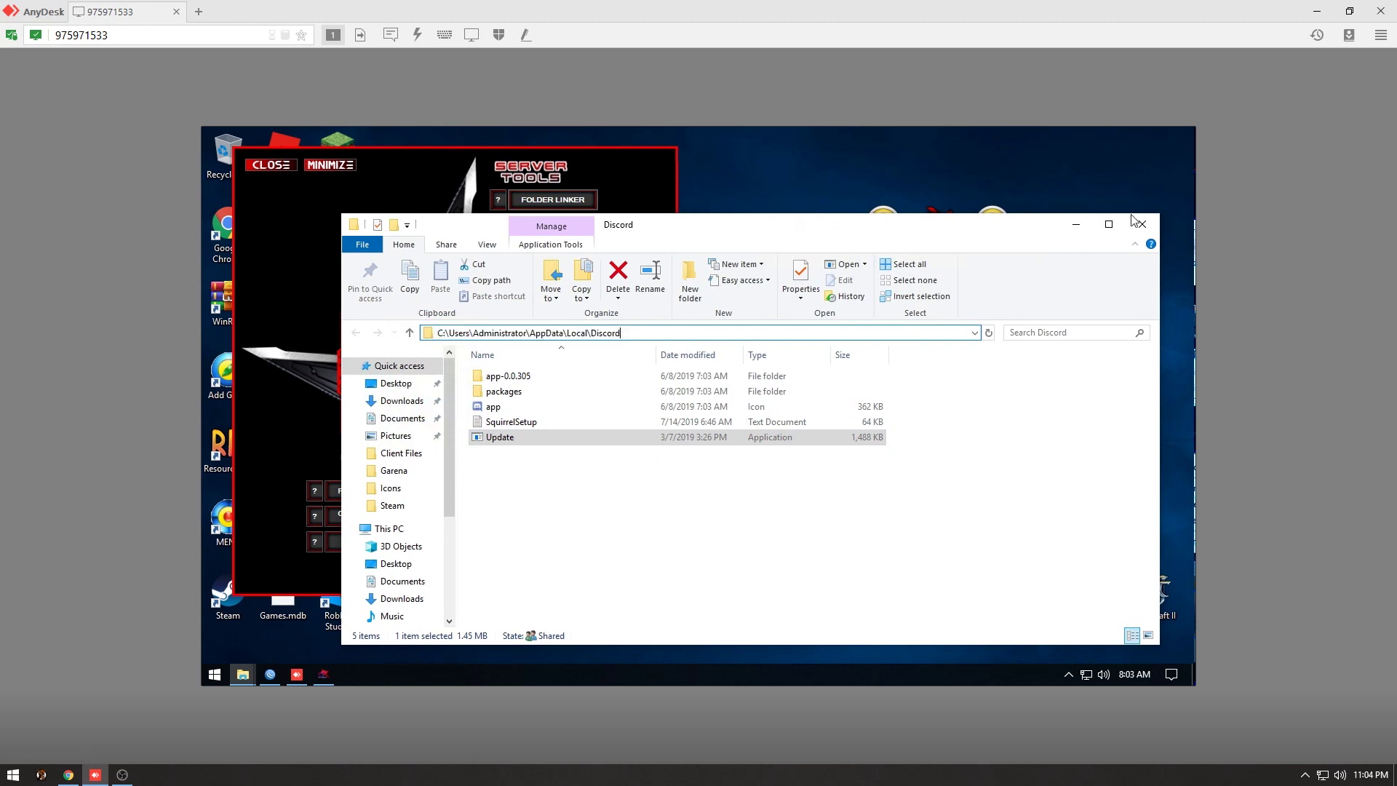
click(1143, 224)
click(245, 675)
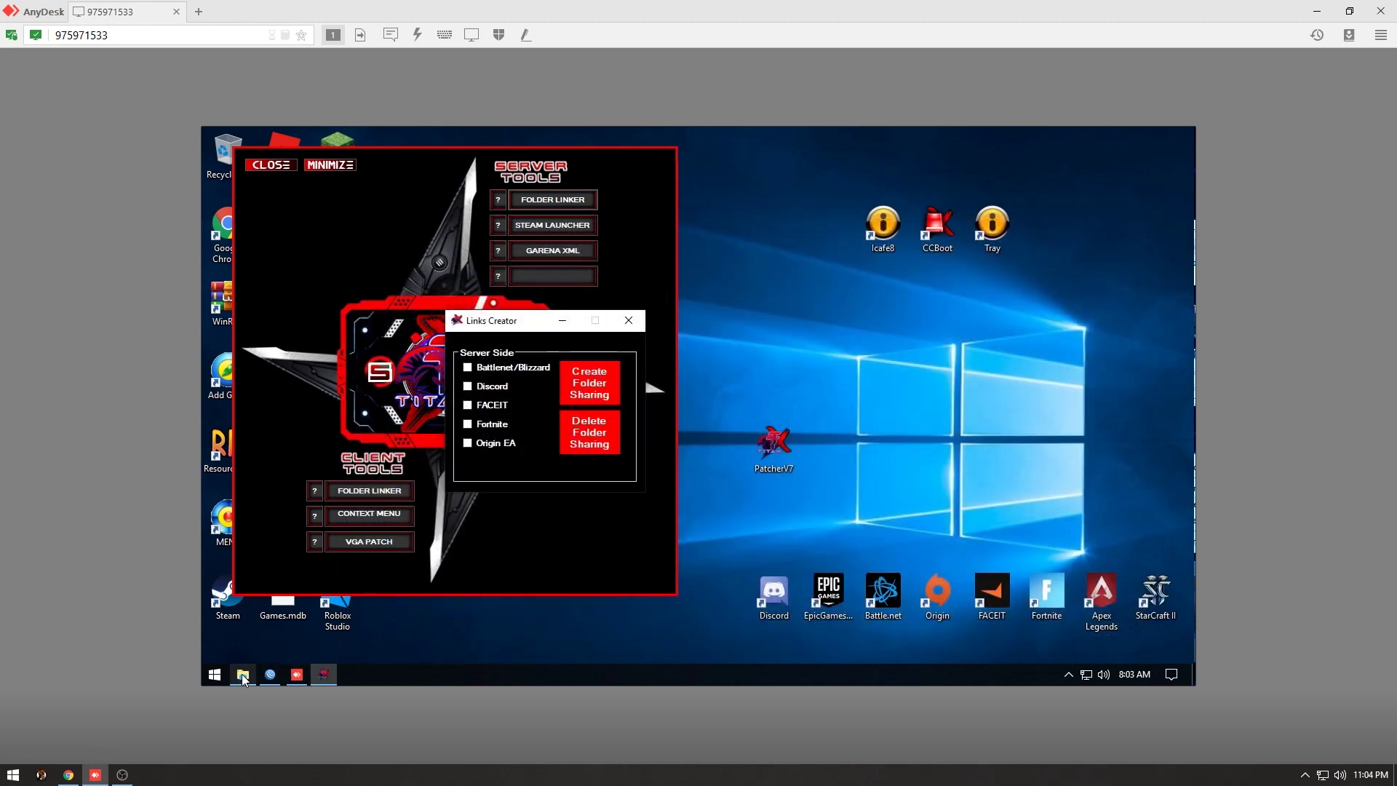
click(1003, 257)
click(508, 624)
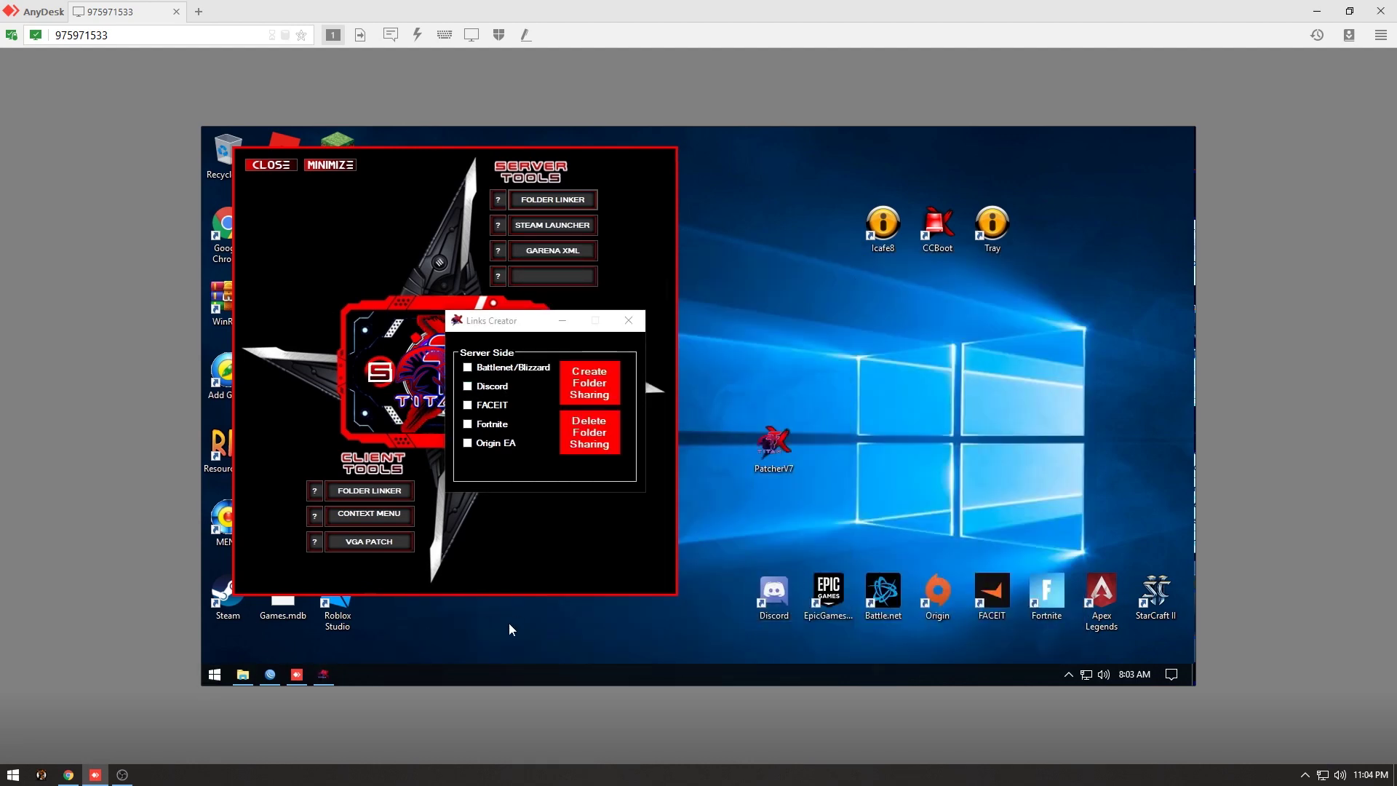
Open C:\ProgramData beside Links Creator and check its Battle.net, Blizzard Entertainment and Epic folders.
key(super+e)
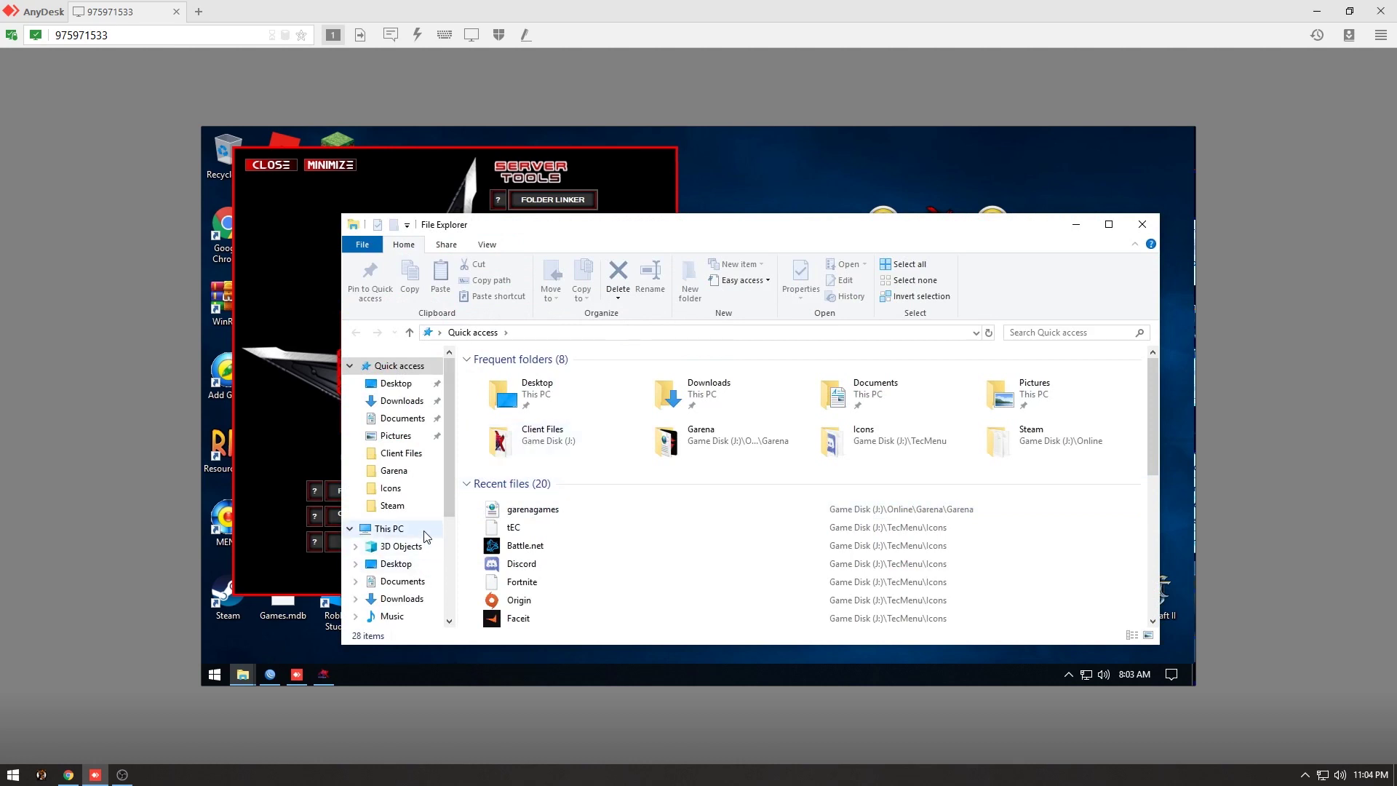
click(425, 533)
double_click(531, 530)
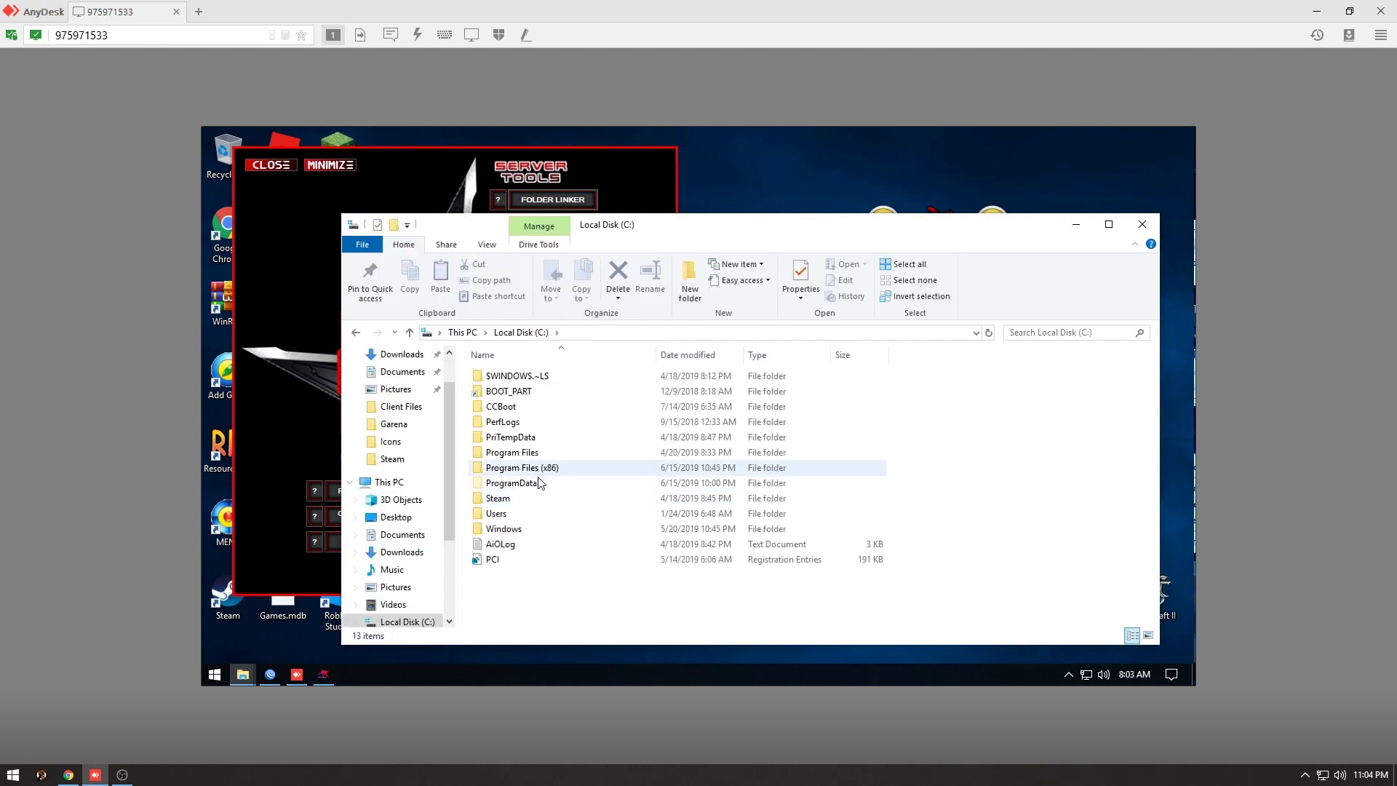
double_click(540, 483)
drag(699, 231, 1034, 181)
click(848, 369)
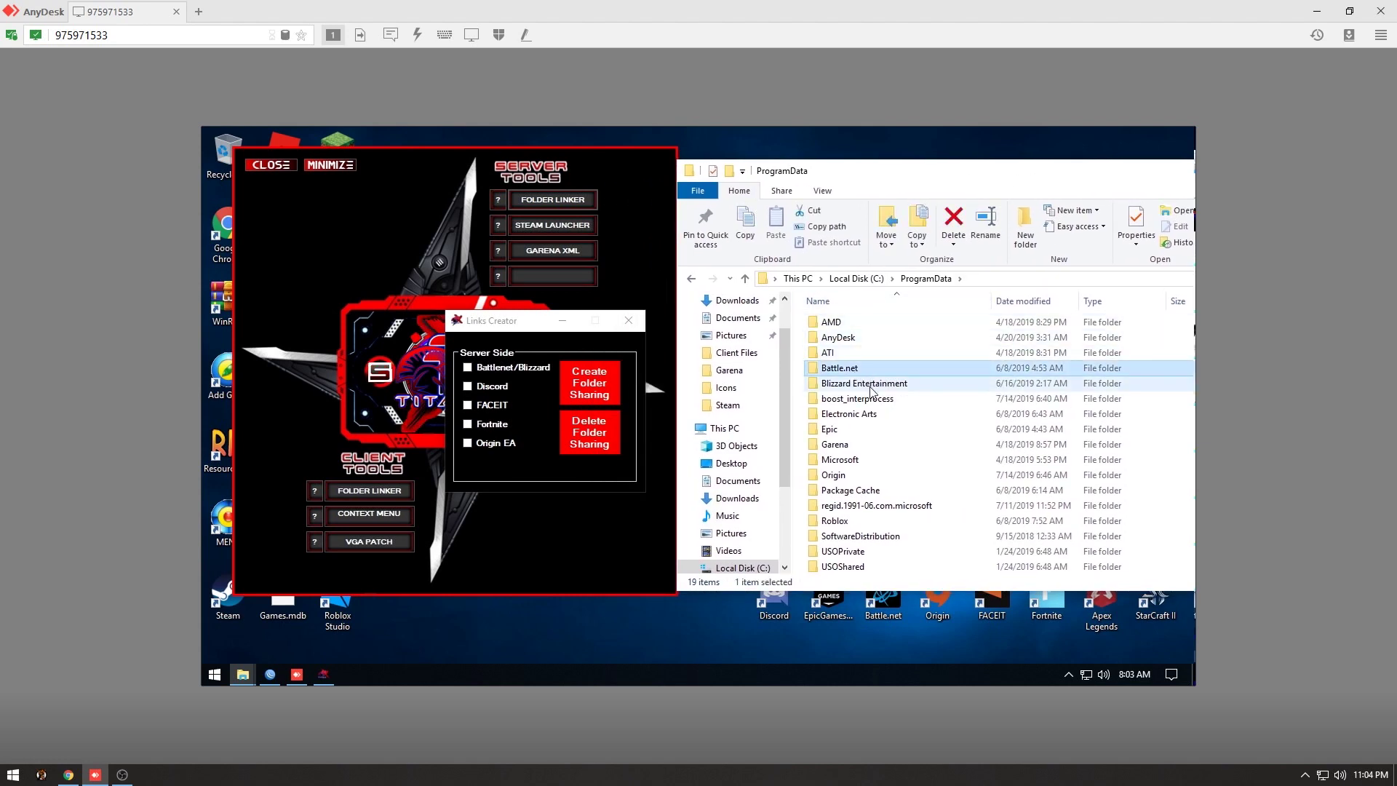
click(872, 386)
click(877, 429)
scroll(903, 484, down, 1)
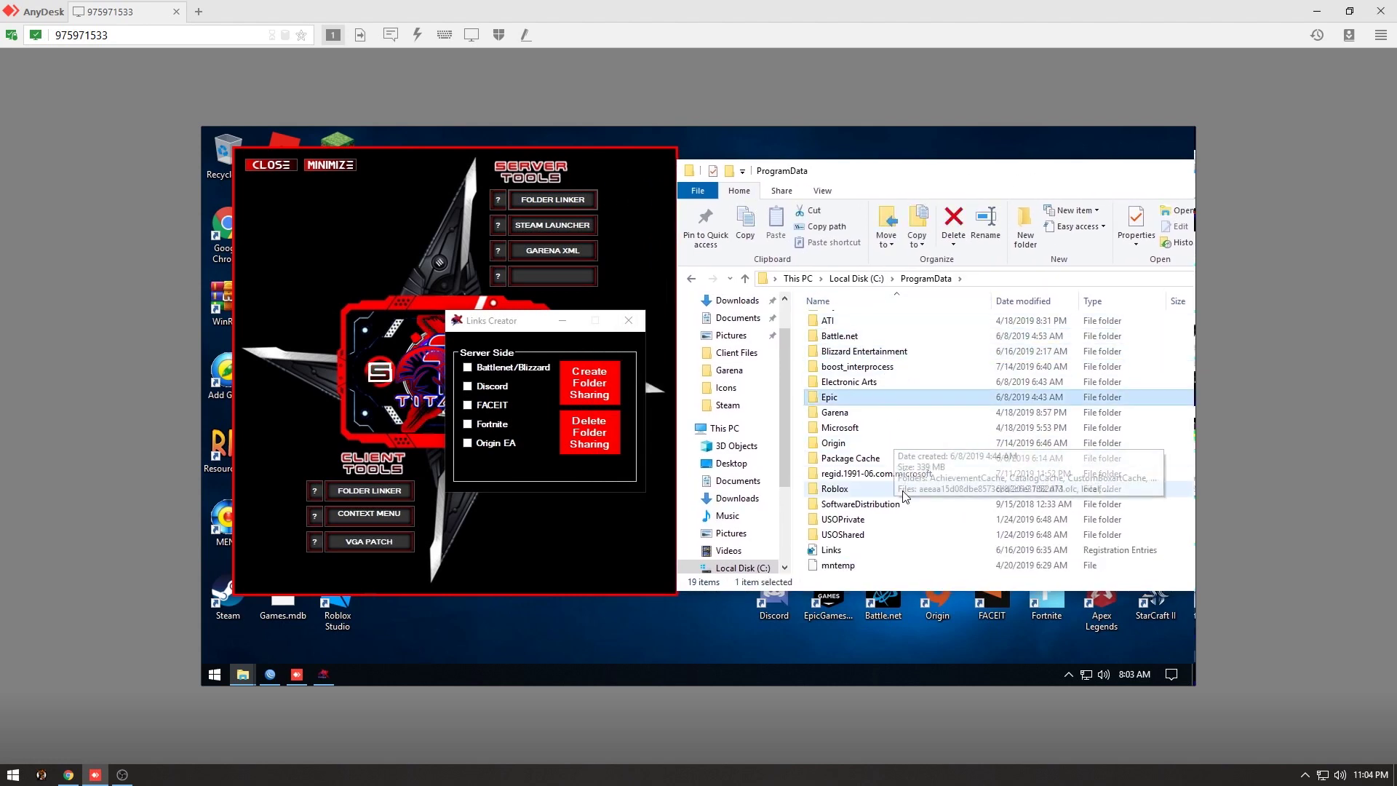
scroll(903, 502, up, 1)
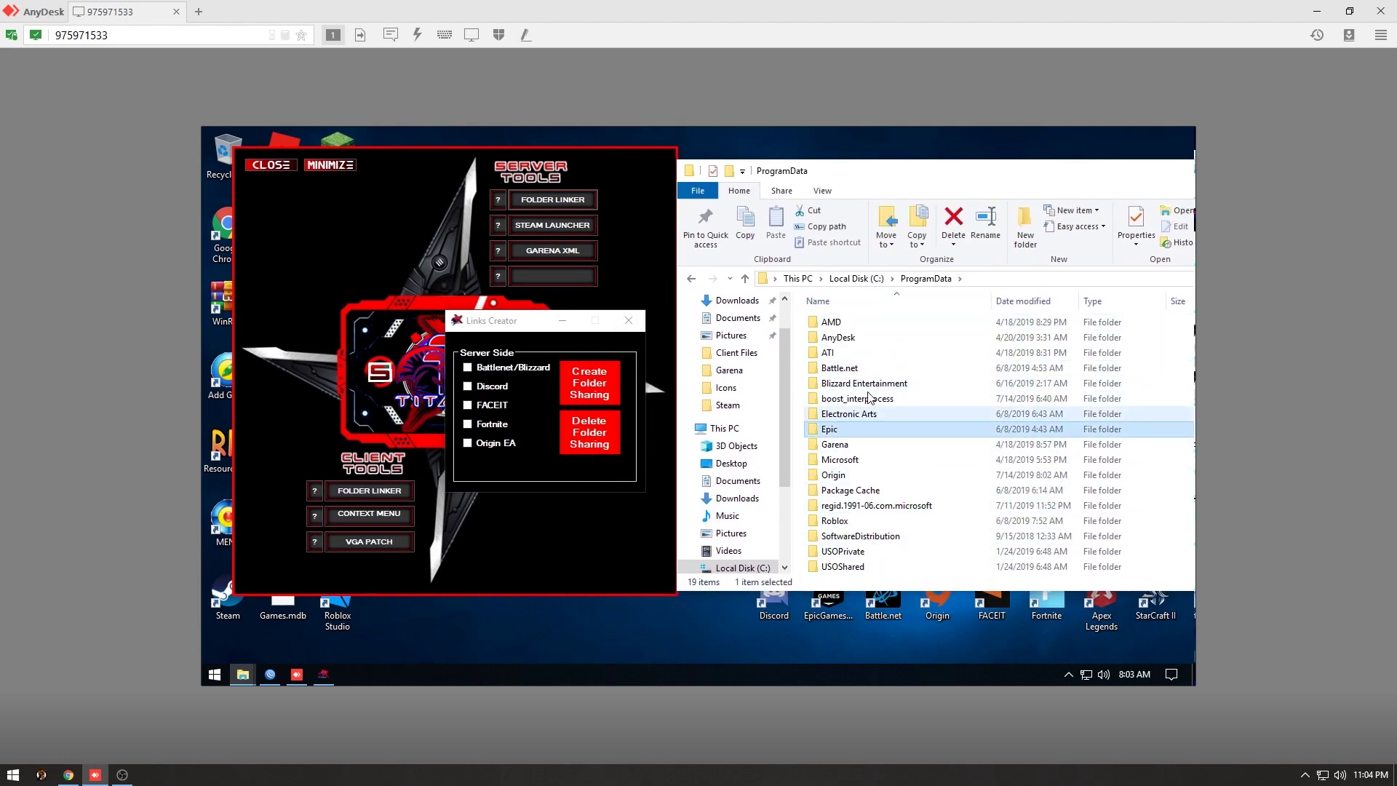
click(692, 280)
Check the Blizzard Entertainment and EpicGamesLauncher folders in C:\Users\Administrator\AppData\Local.
click(867, 476)
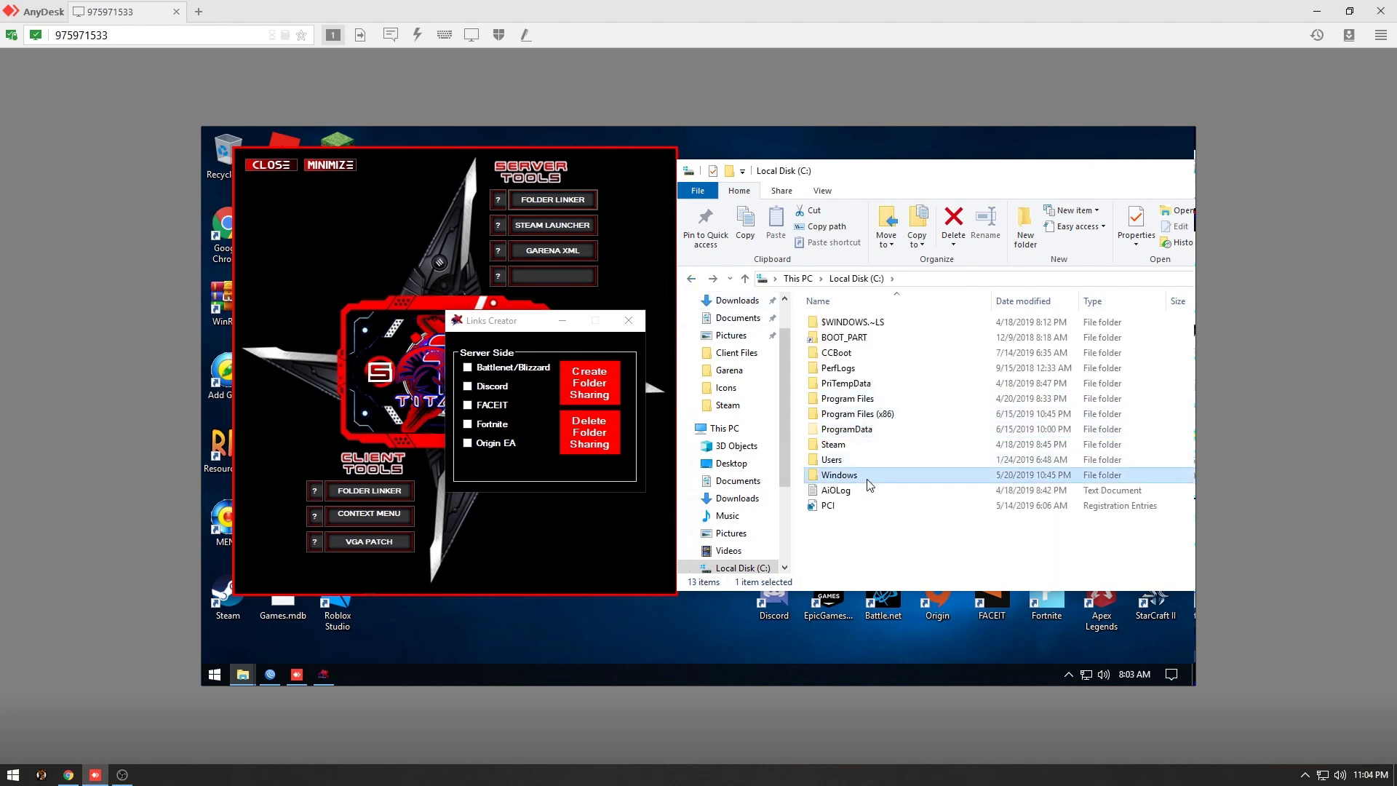
click(854, 461)
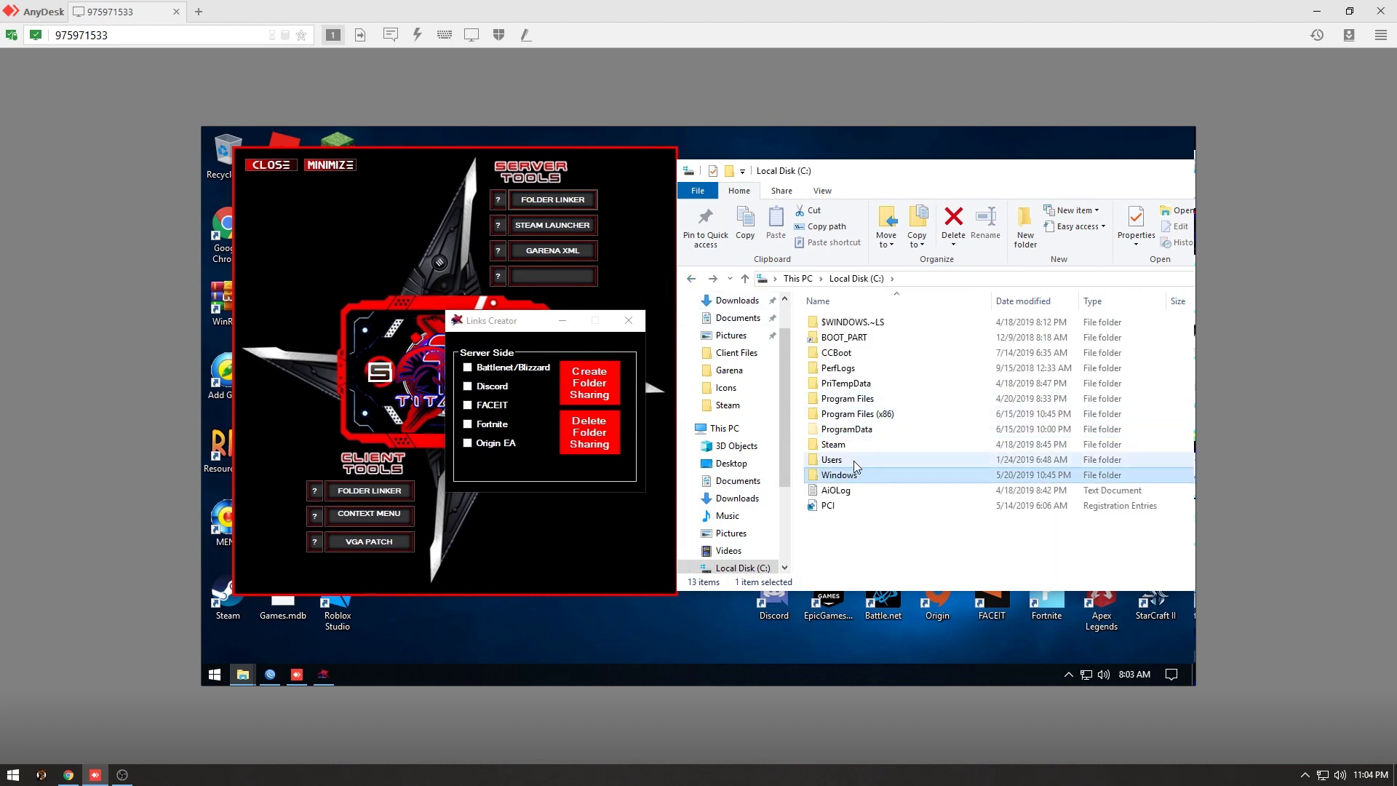
double_click(854, 463)
double_click(848, 322)
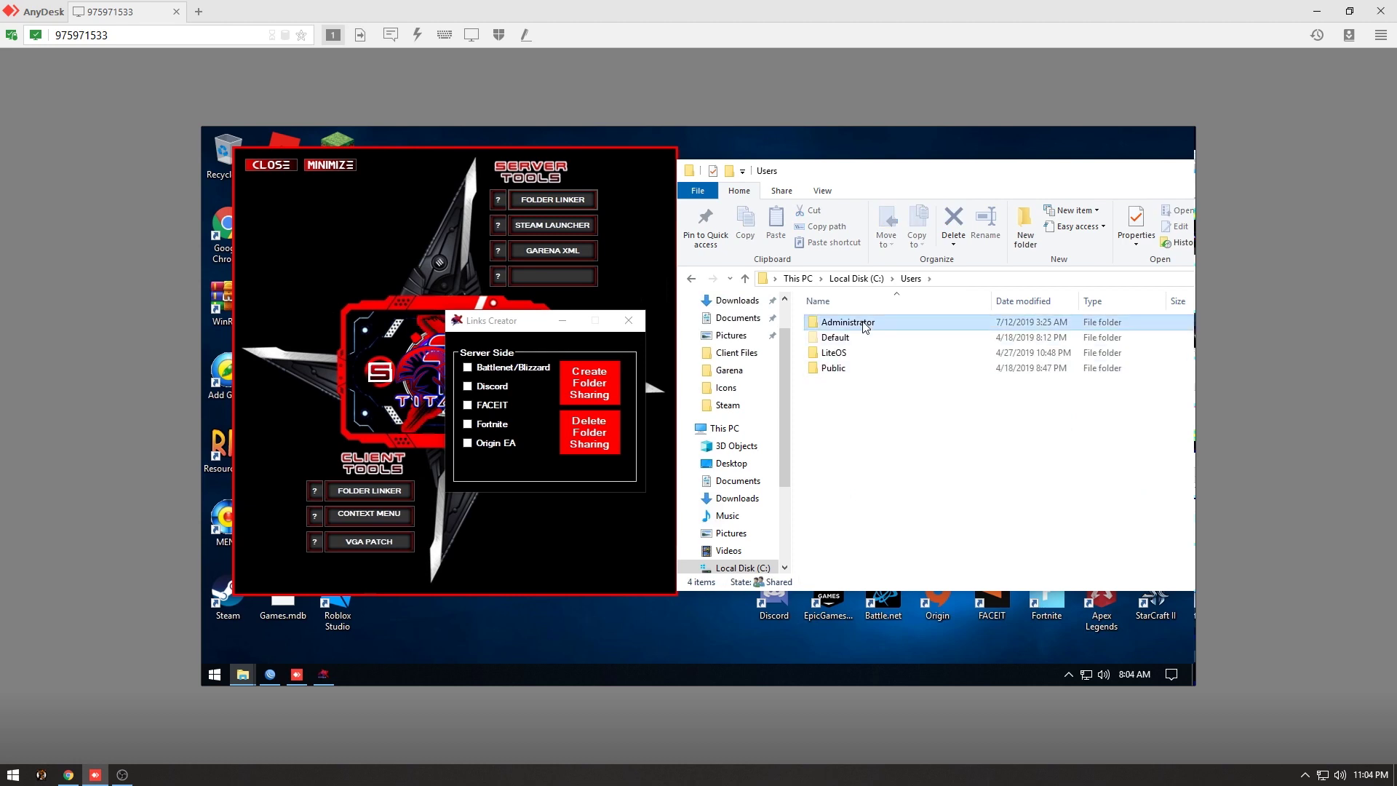
double_click(840, 399)
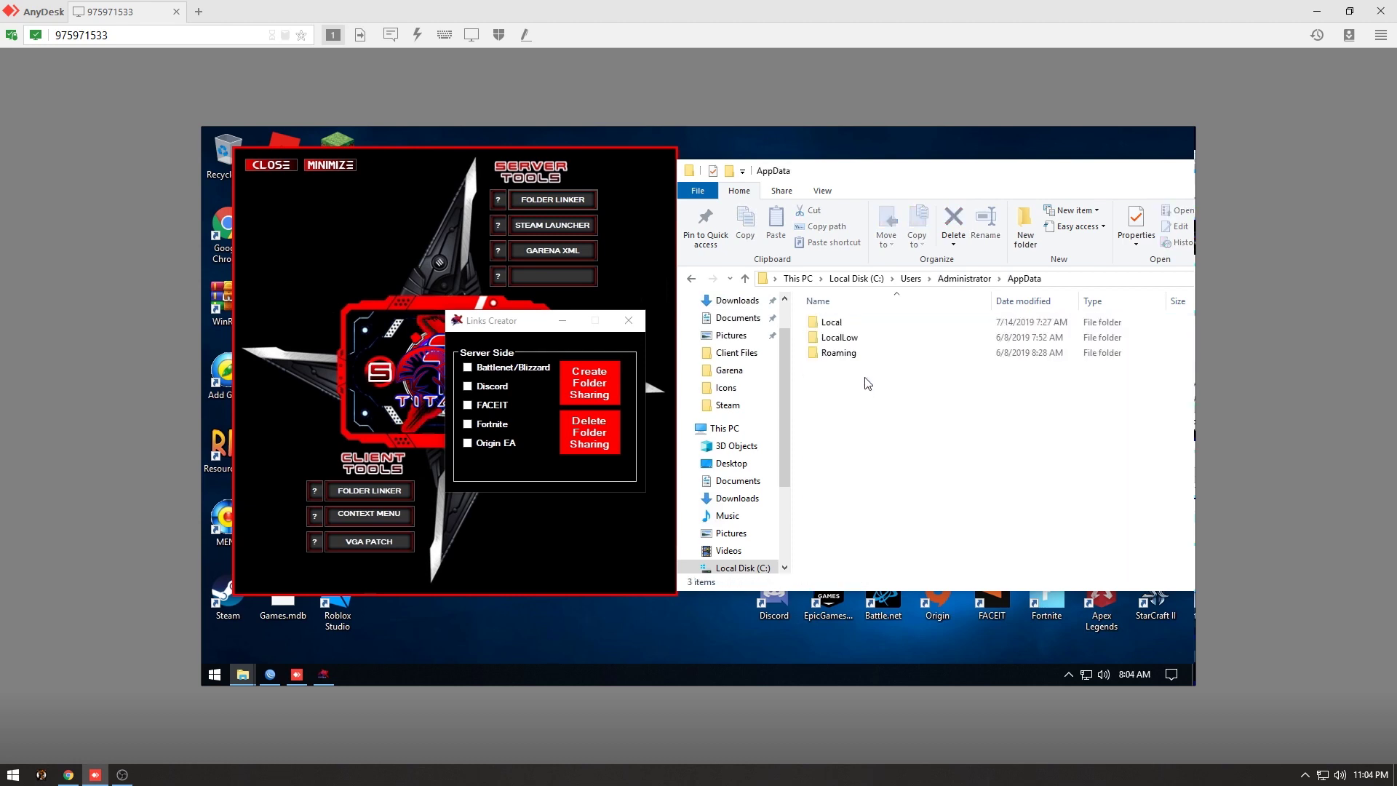
double_click(859, 323)
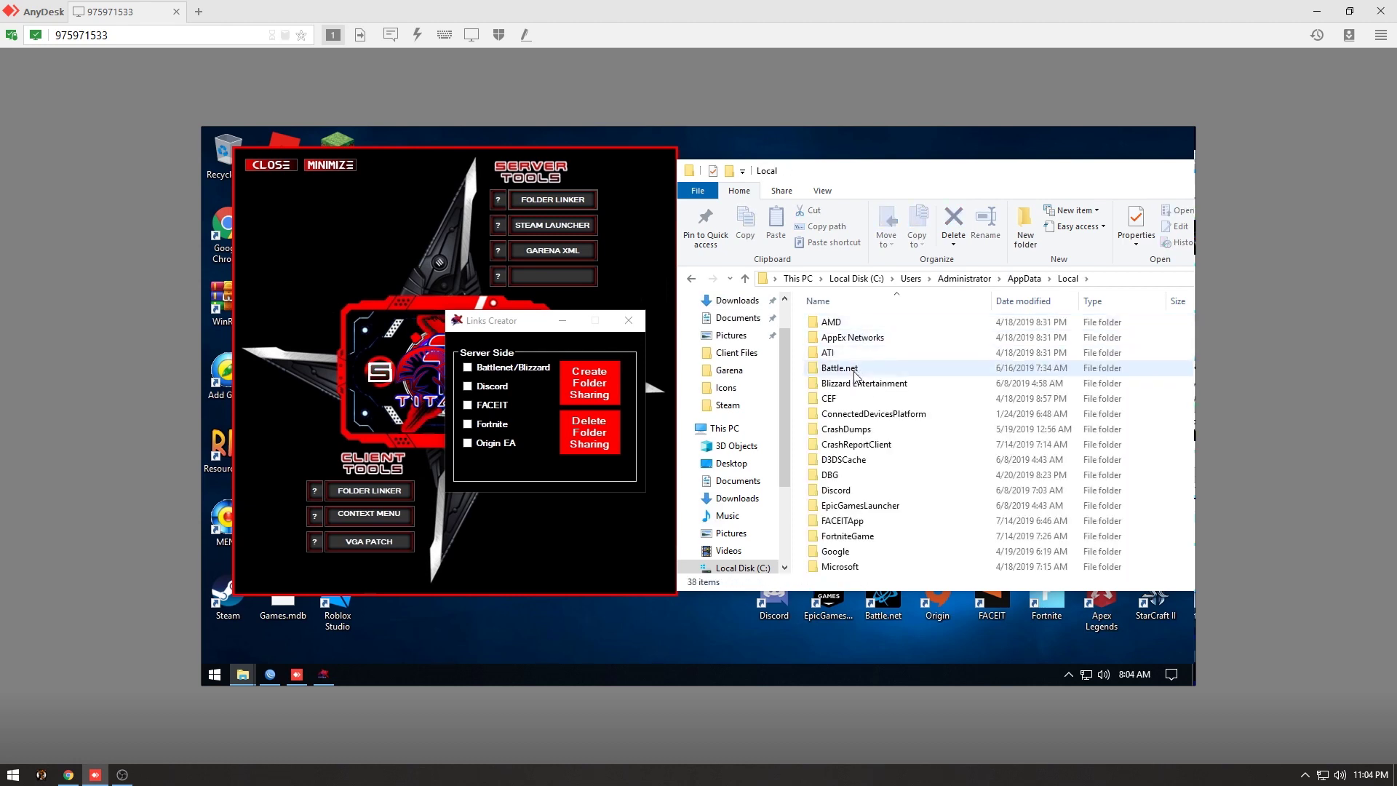
click(864, 383)
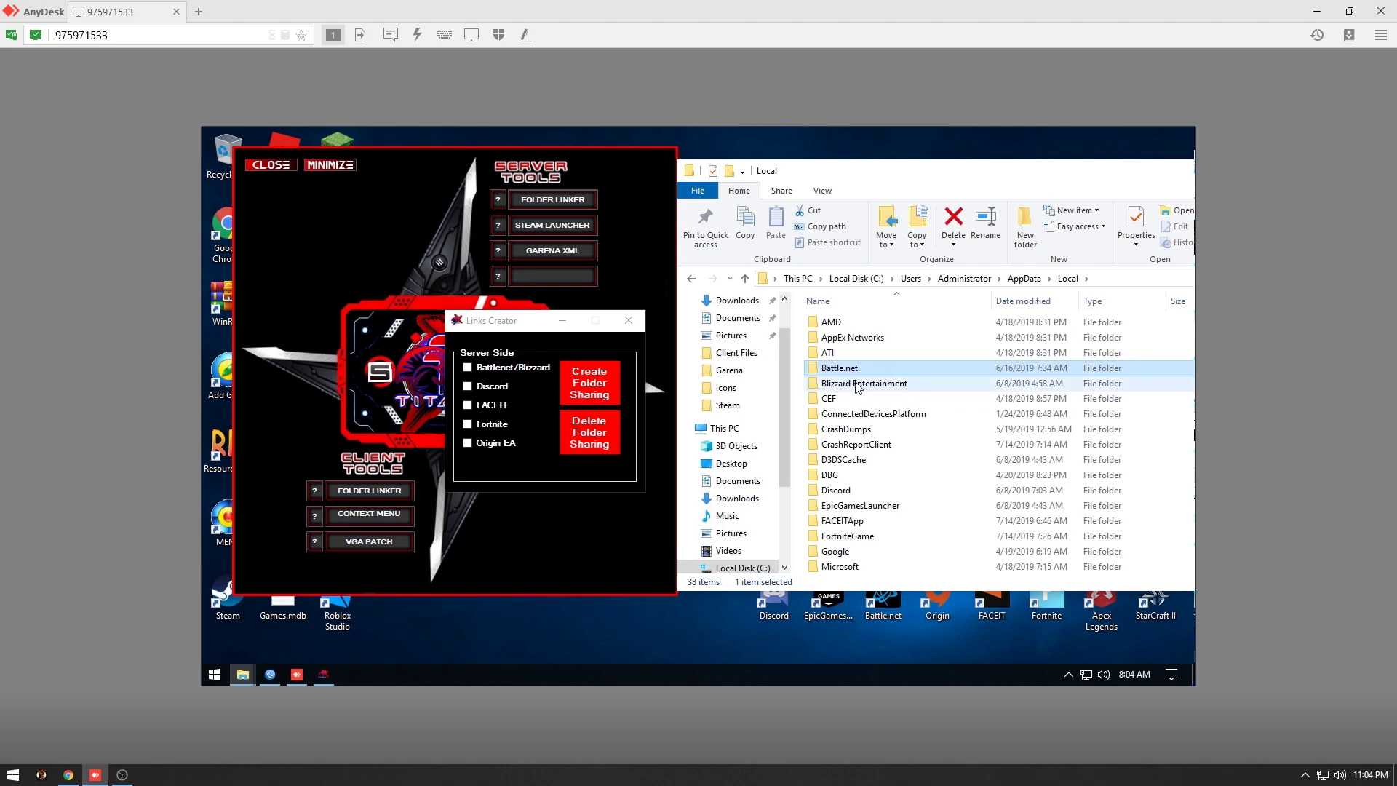
click(867, 506)
scroll(866, 509, down, 7)
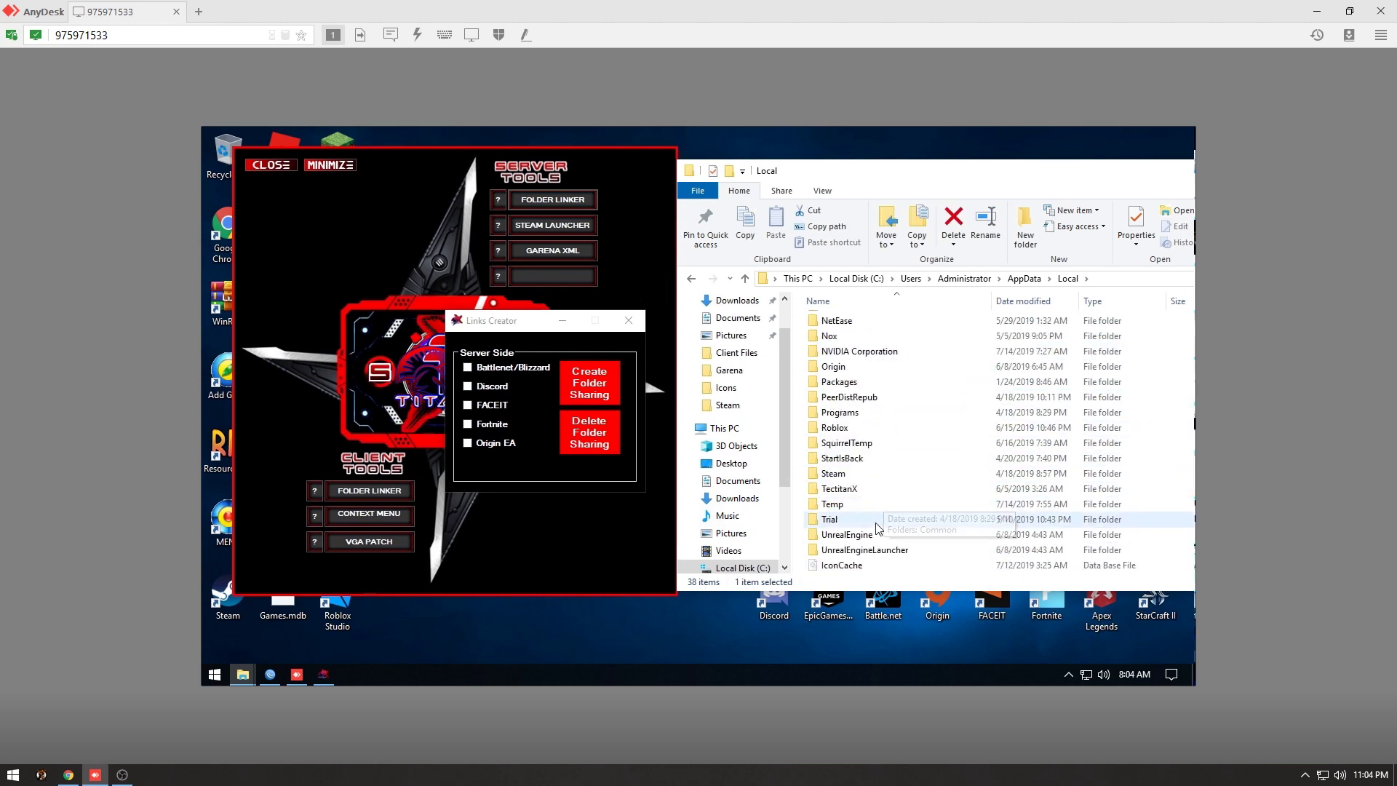
Look inside Game Disk (J:)'s Program Files (x86)\Origin Games\Apex folder, then return to J:.
drag(946, 170, 566, 210)
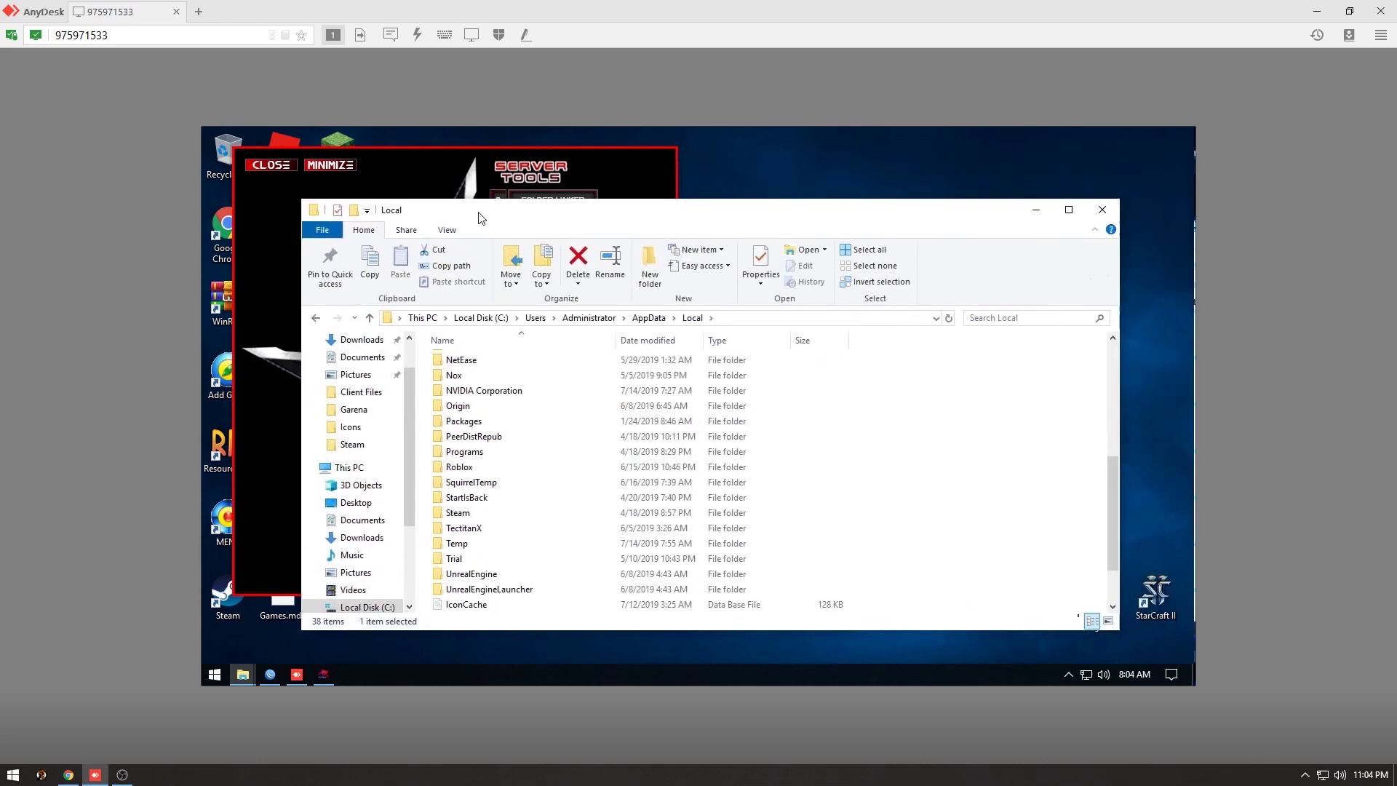
scroll(364, 535, down, 2)
click(386, 539)
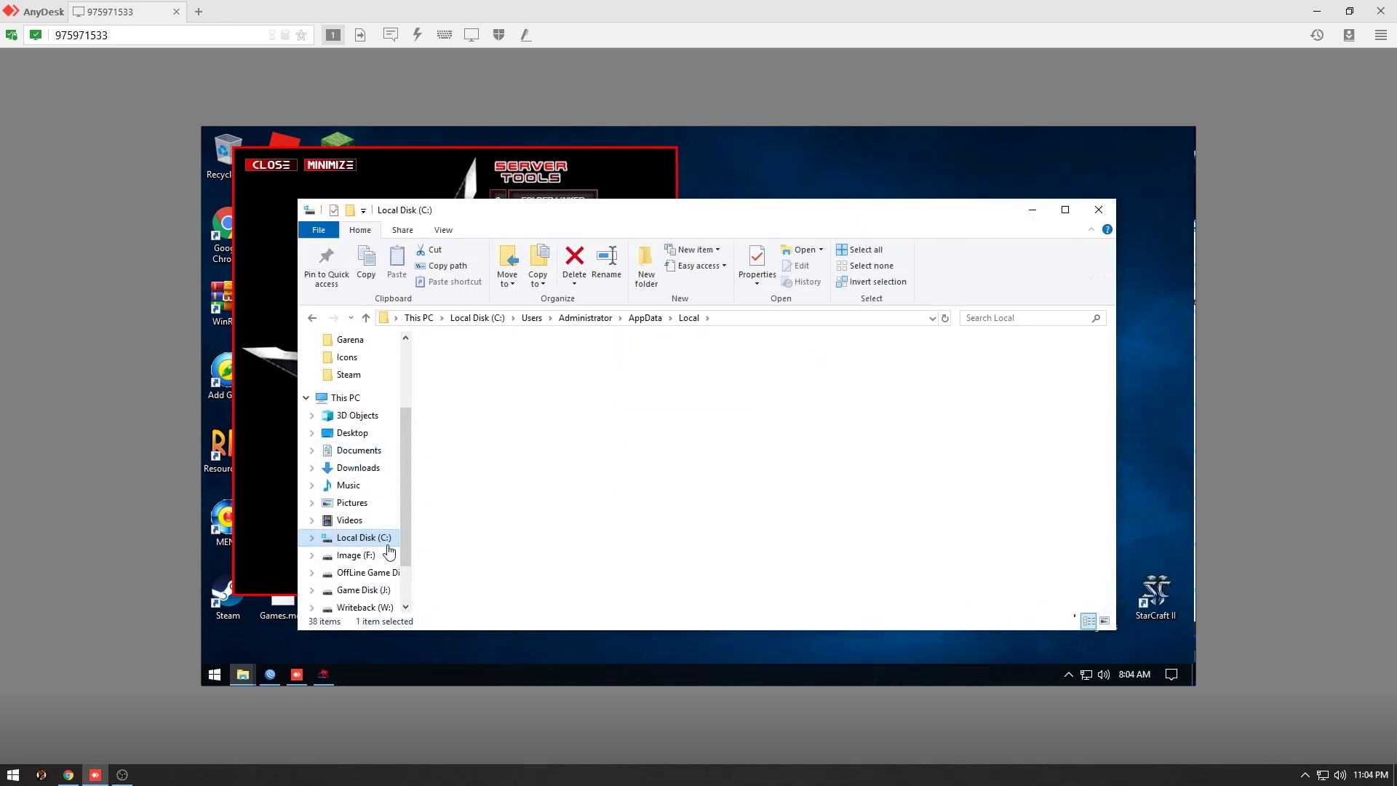
click(403, 591)
scroll(480, 451, down, 1)
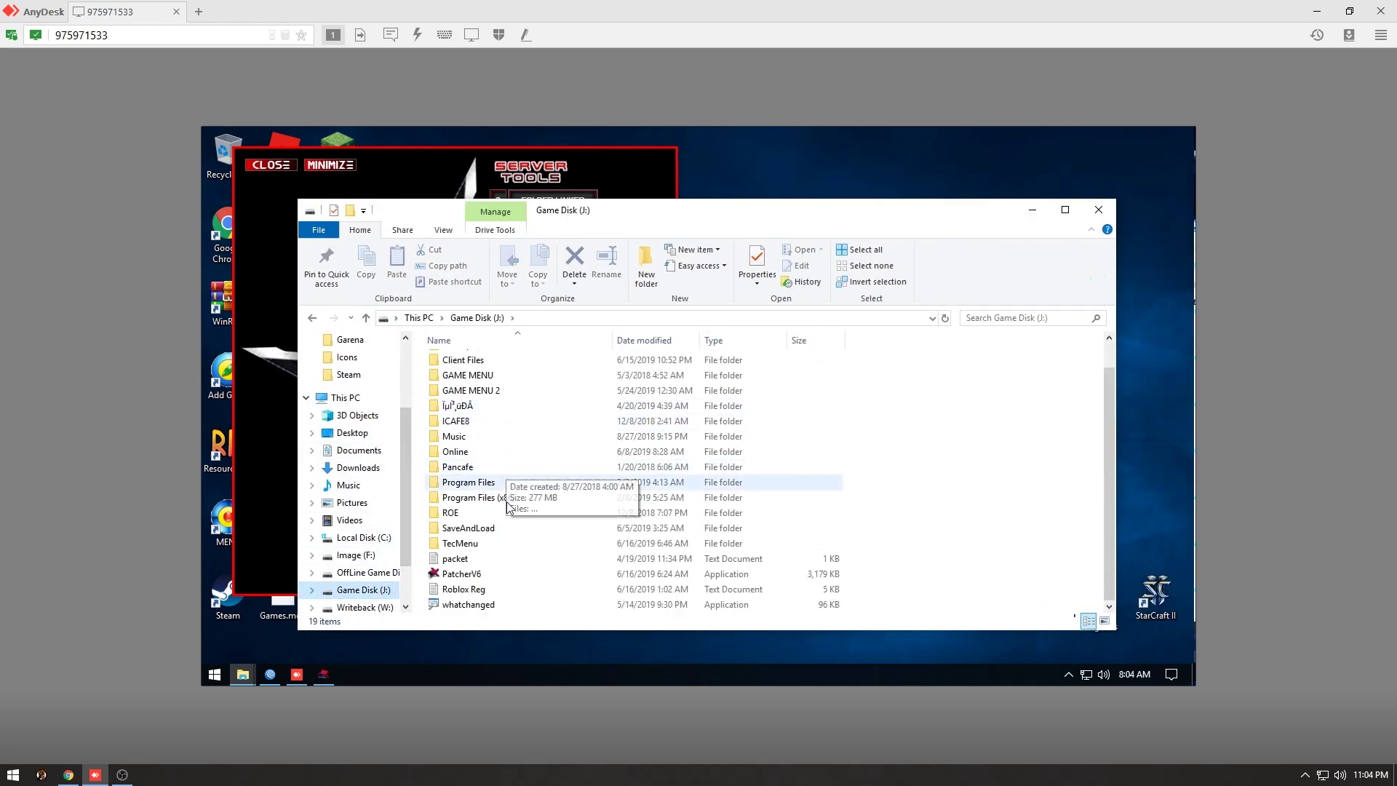
double_click(480, 499)
double_click(487, 359)
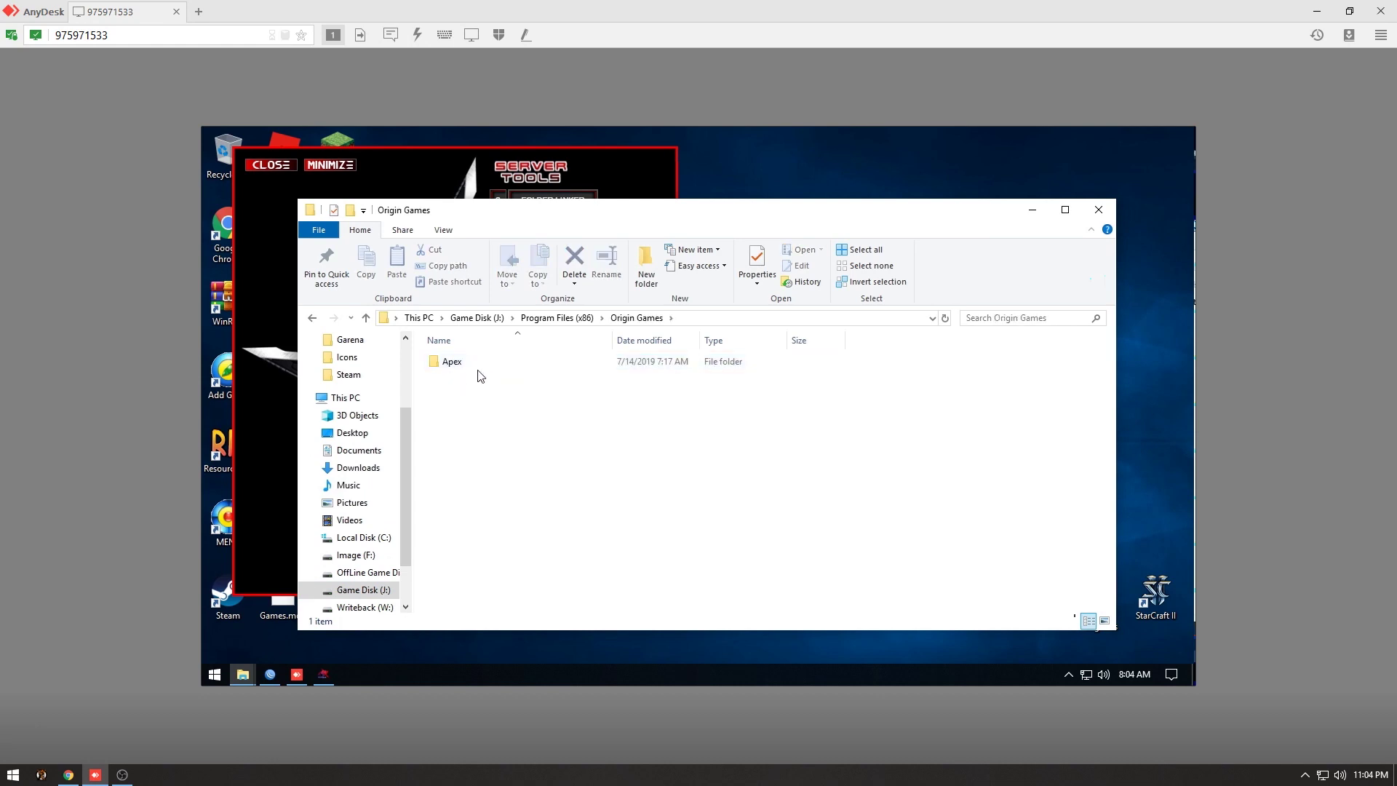
double_click(477, 363)
click(312, 318)
click(311, 318)
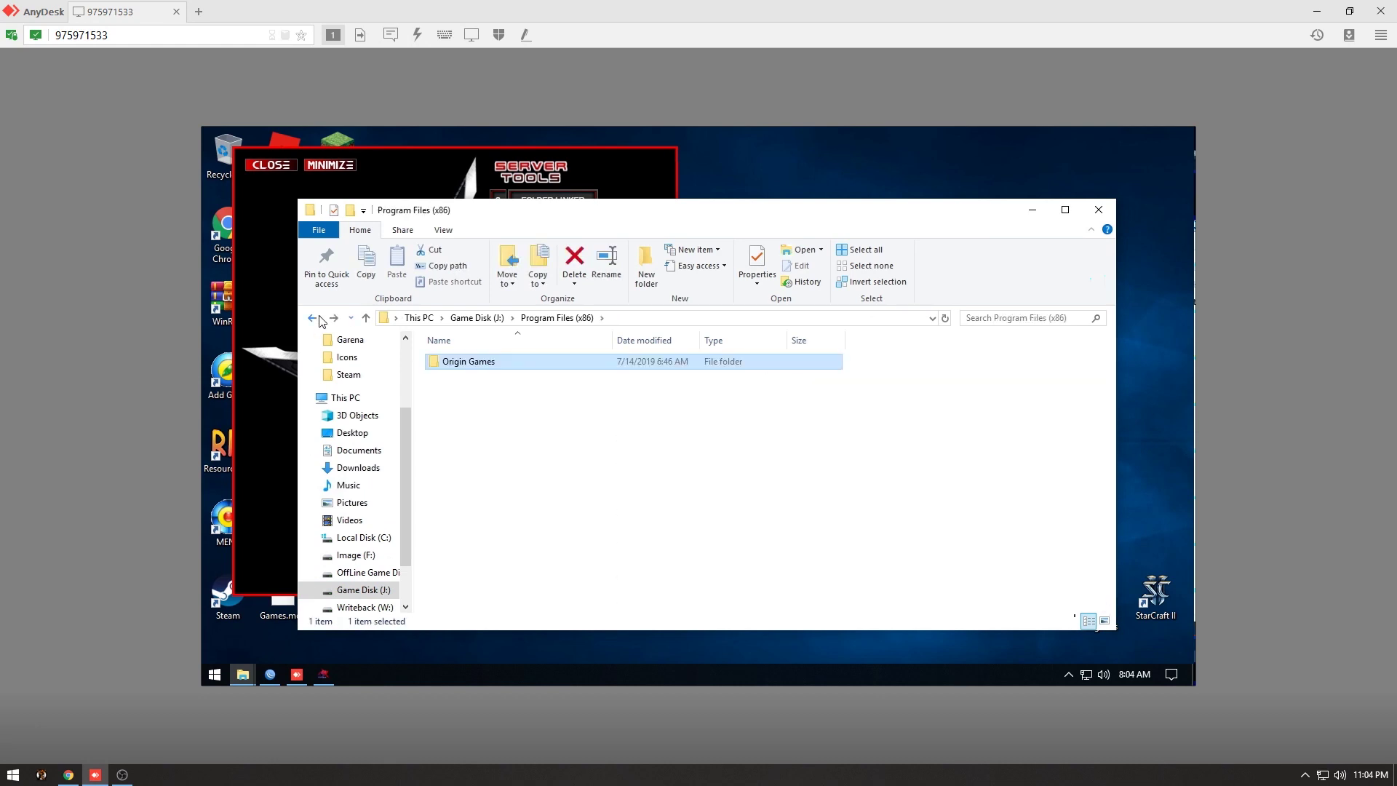
click(312, 318)
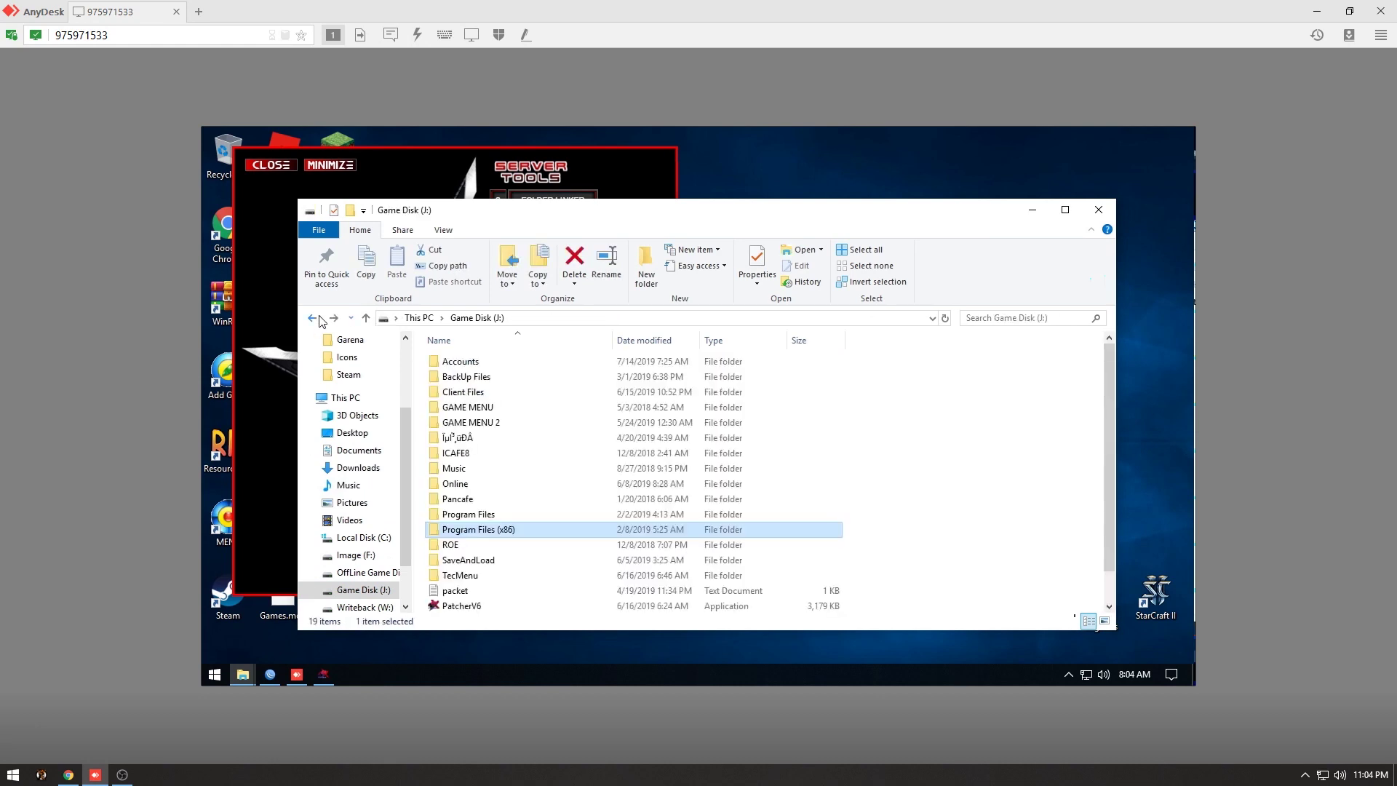
Check the Online\Origin folder on Game Disk (J:) and close File Explorer.
double_click(513, 484)
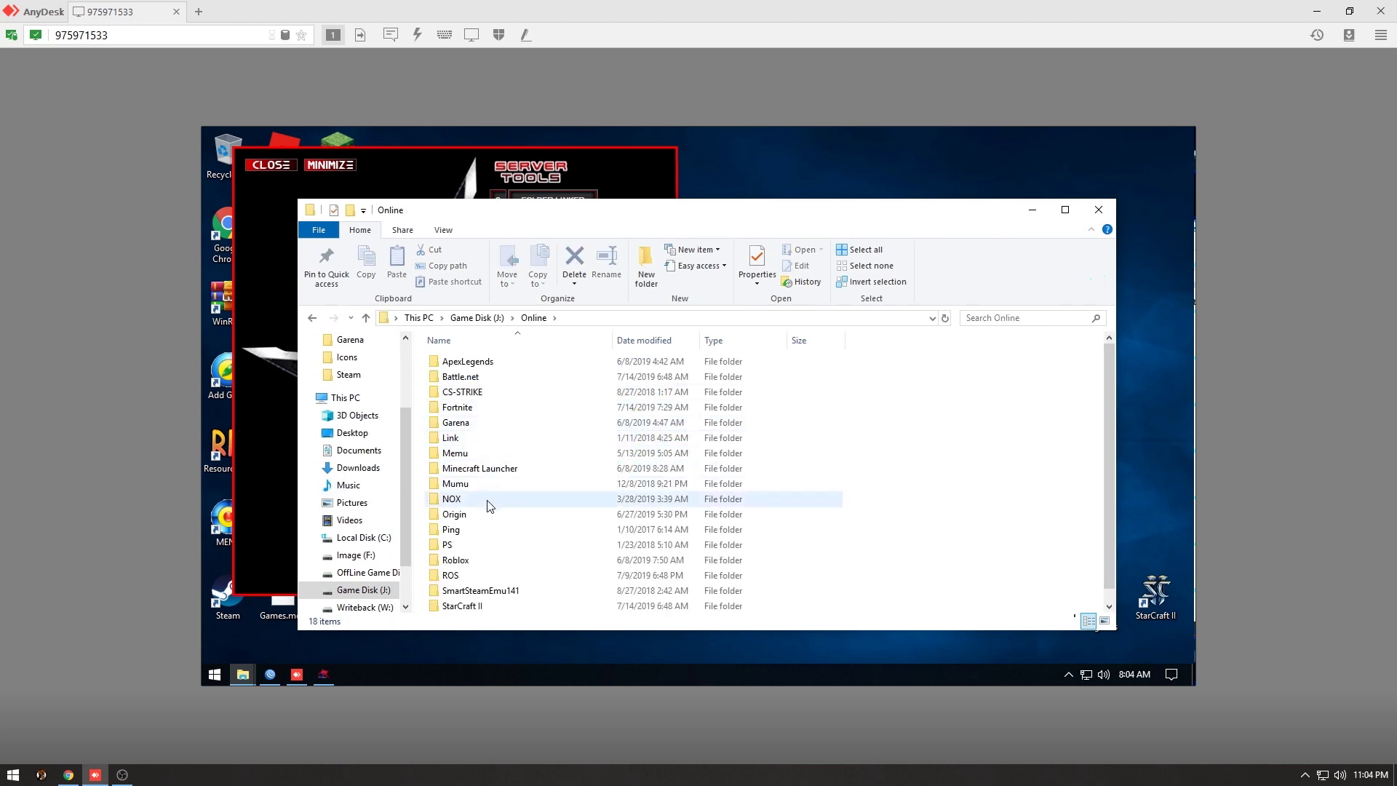
double_click(487, 515)
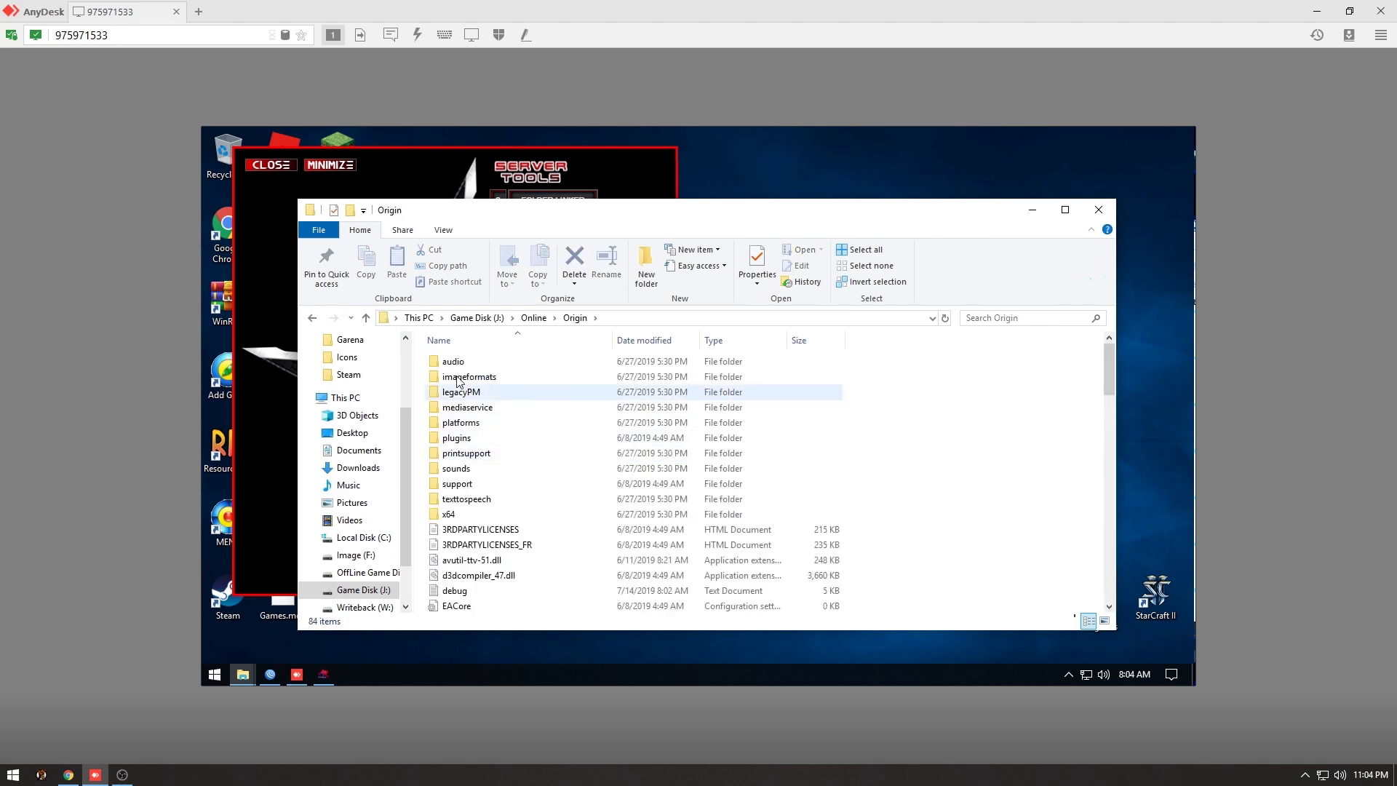
click(311, 318)
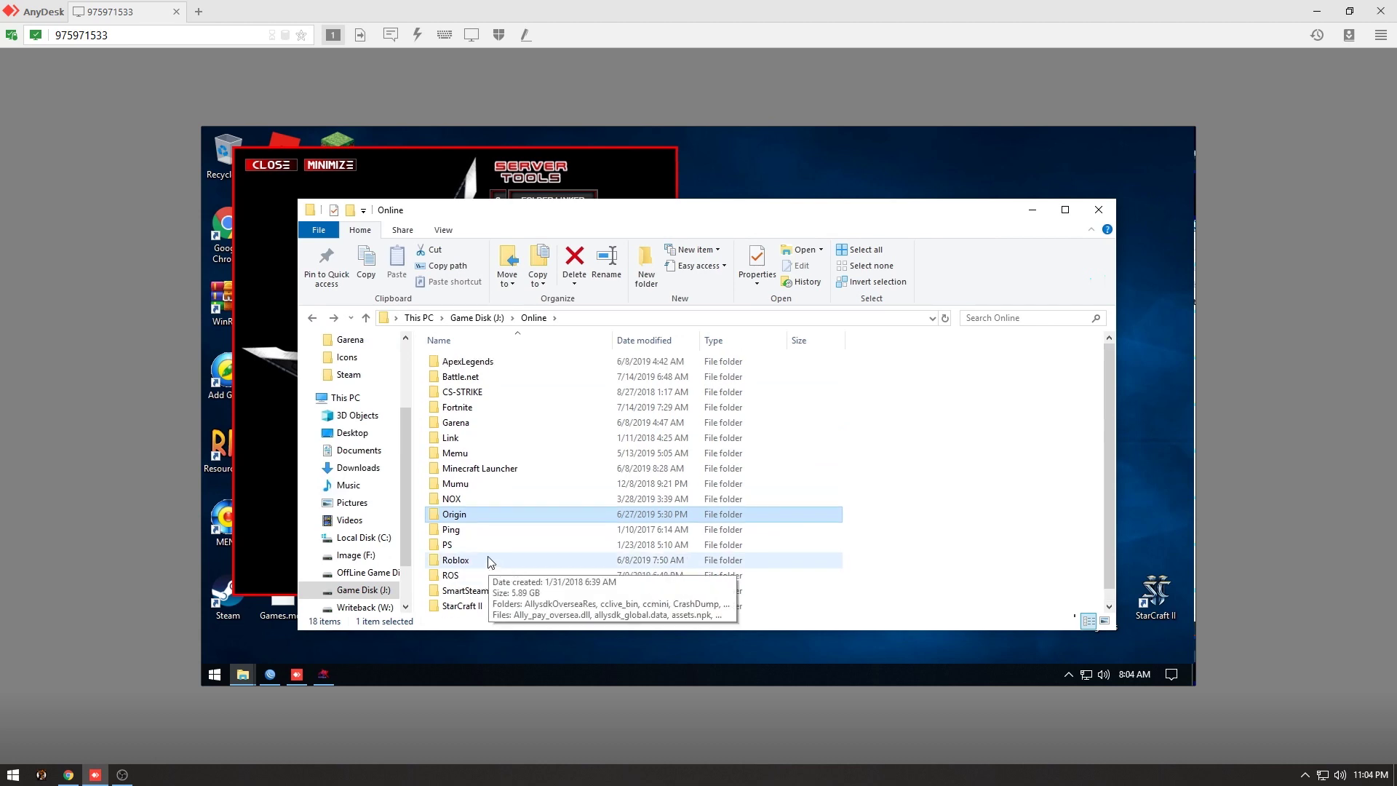
click(1099, 210)
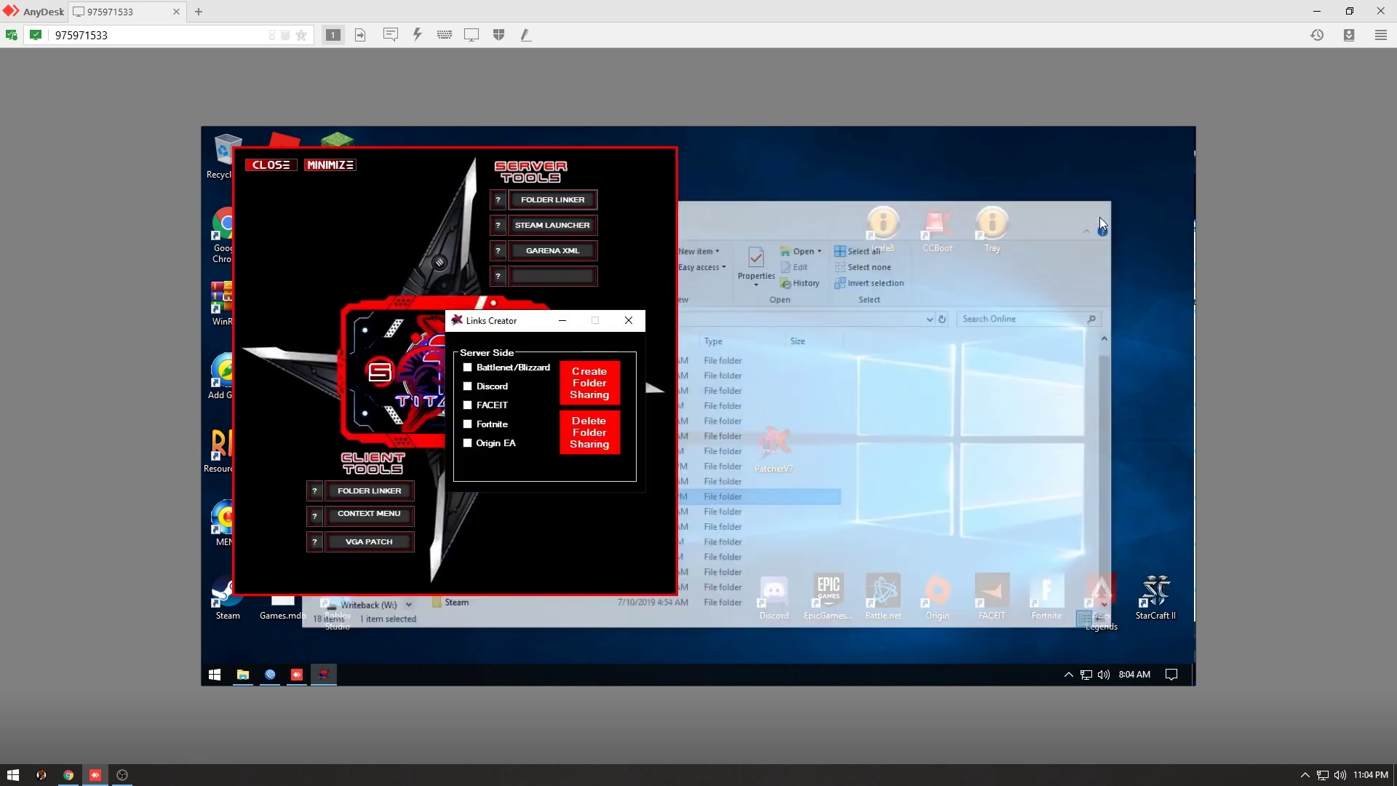
Include Discord in the Server Side sharing and confirm the folder-sharing success message.
click(501, 386)
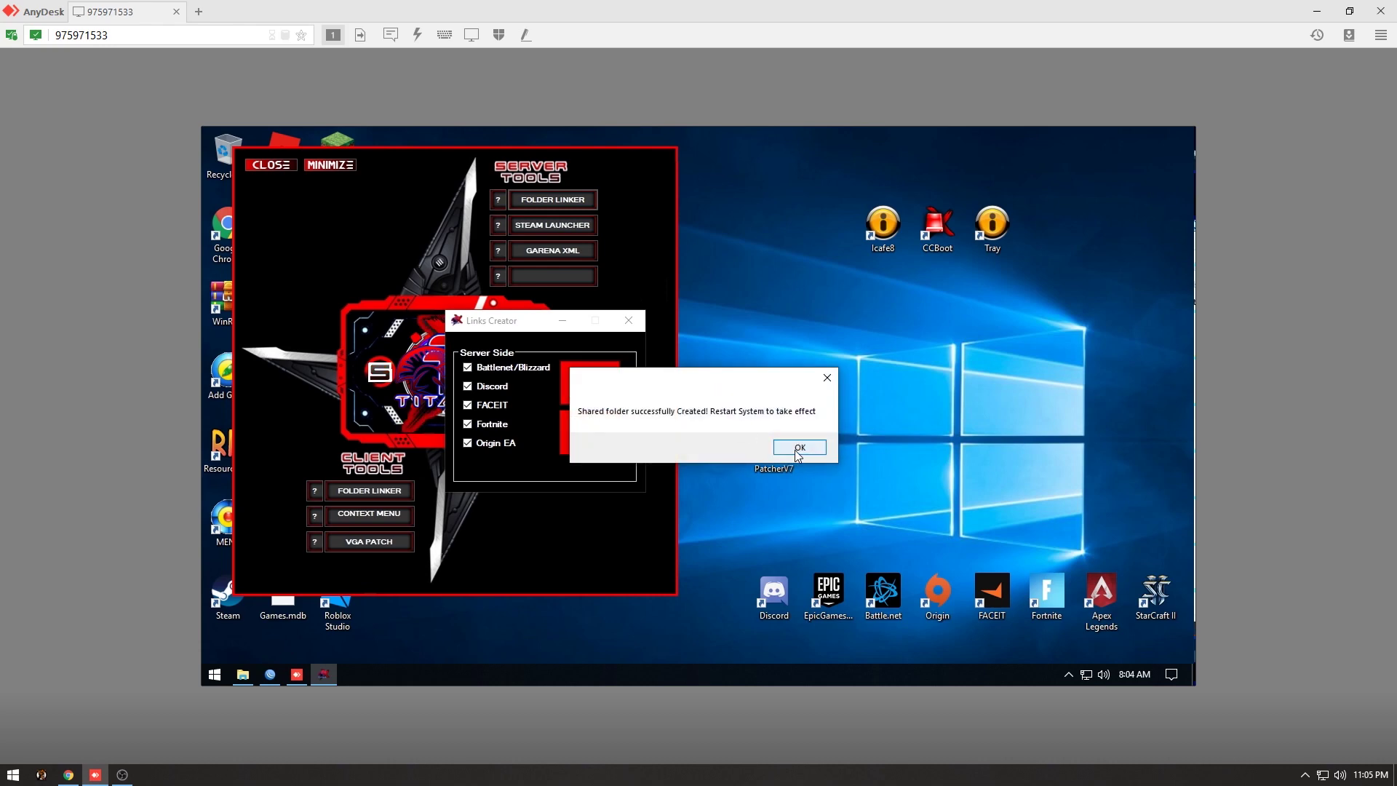
click(799, 446)
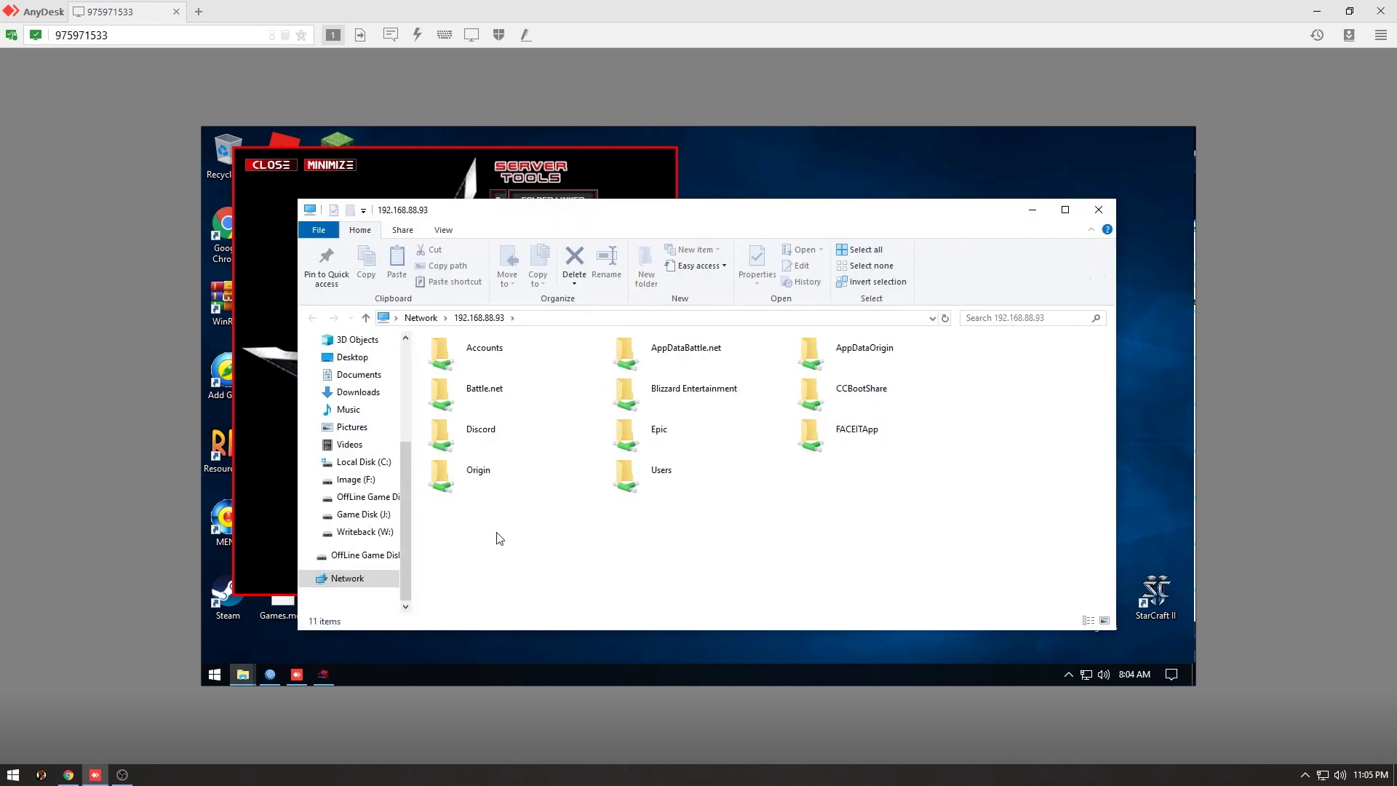
Review the shared folders at 192.168.88.93, then close Explorer, Links Creator and Titan server tools.
drag(929, 575, 995, 417)
click(1099, 209)
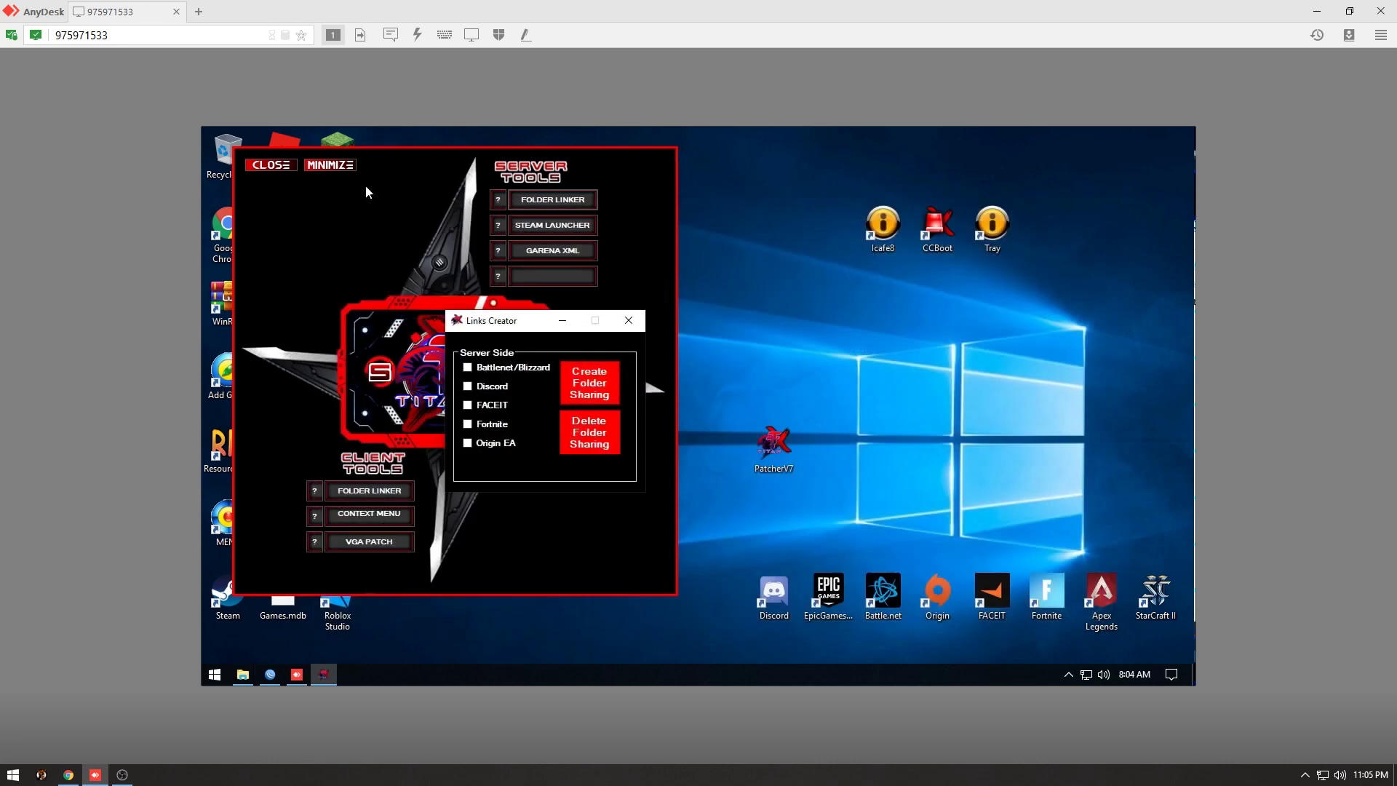
click(628, 320)
click(271, 165)
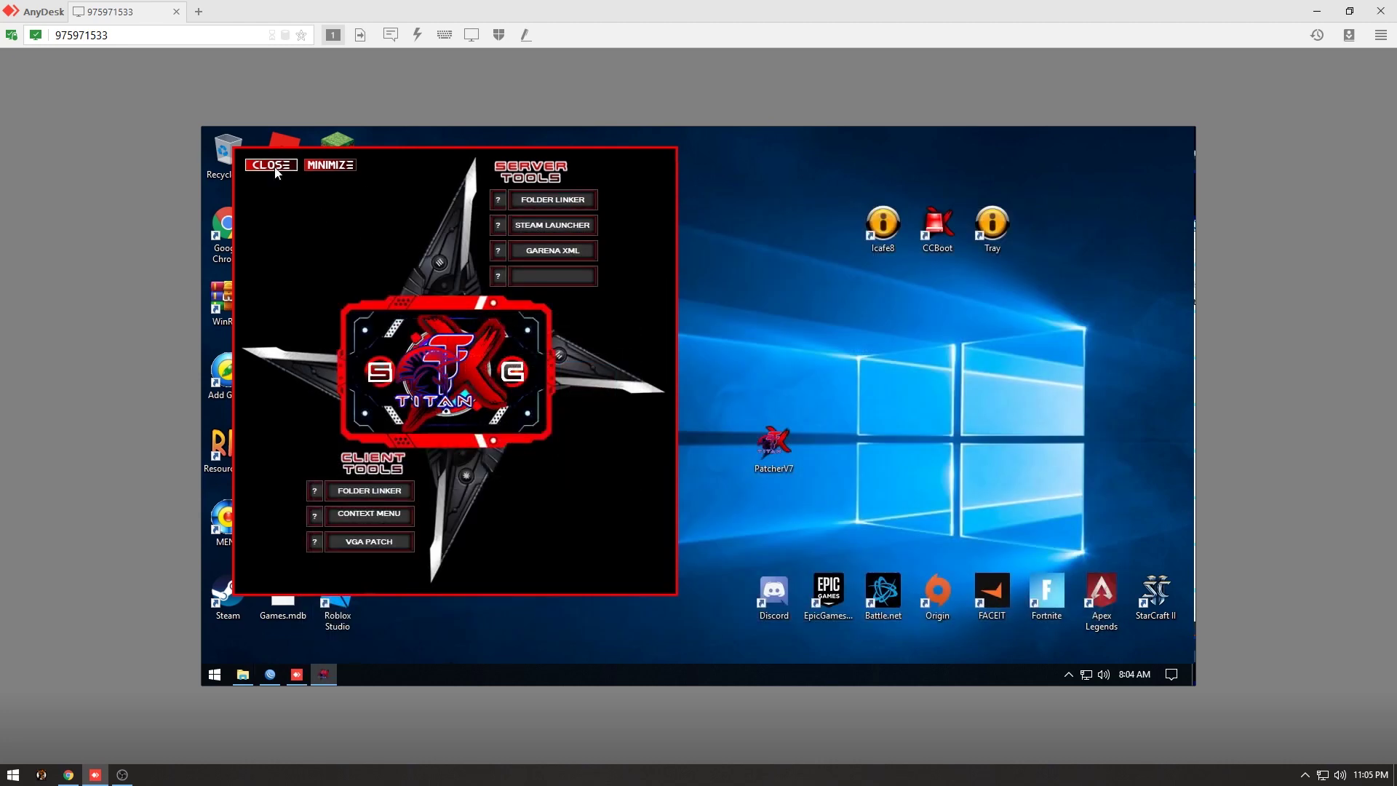
Minimize the router queue window and bring up the Start menu's power options.
click(272, 677)
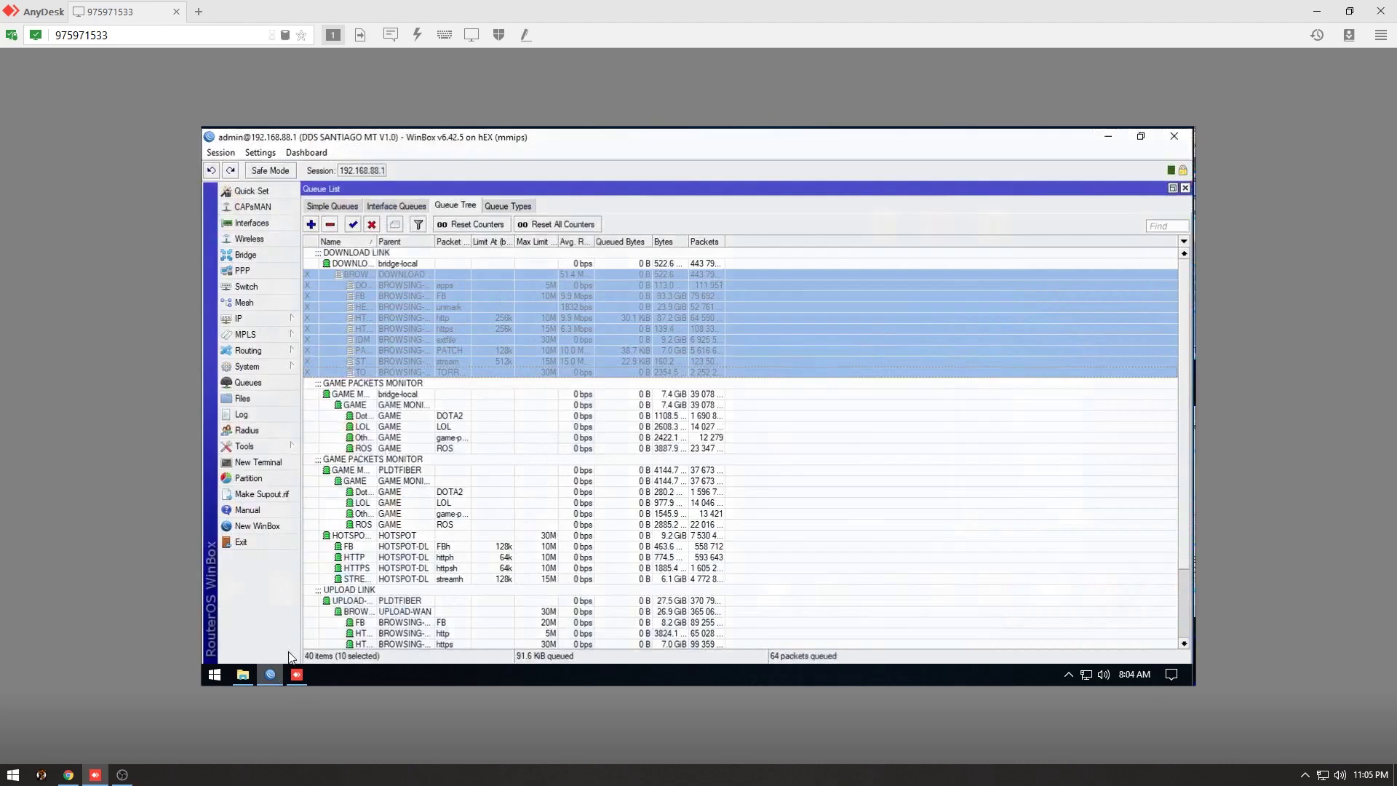
click(1111, 134)
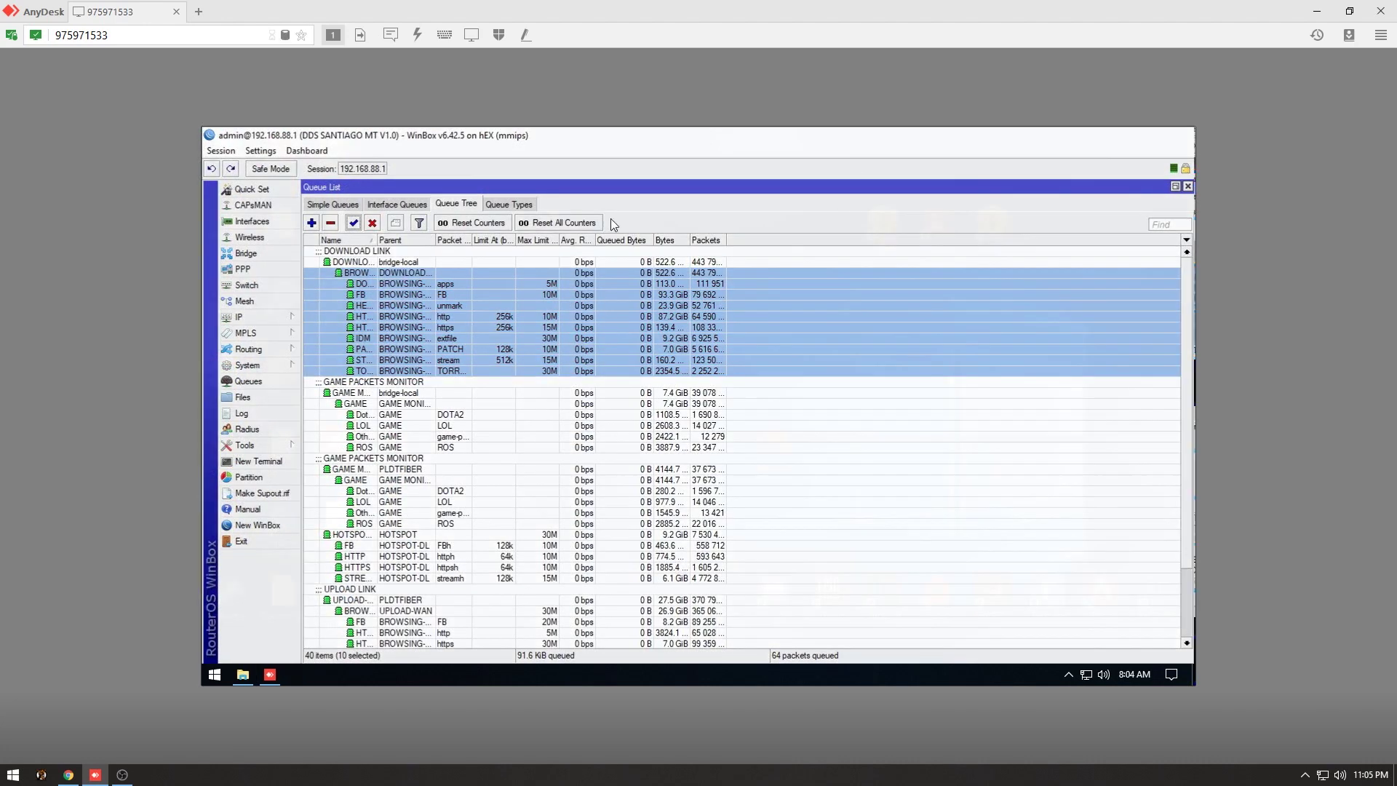
click(215, 674)
Restart the server and, after reboot, select the \\192.168.88.93 path in File Explorer.
mouse_move(474, 649)
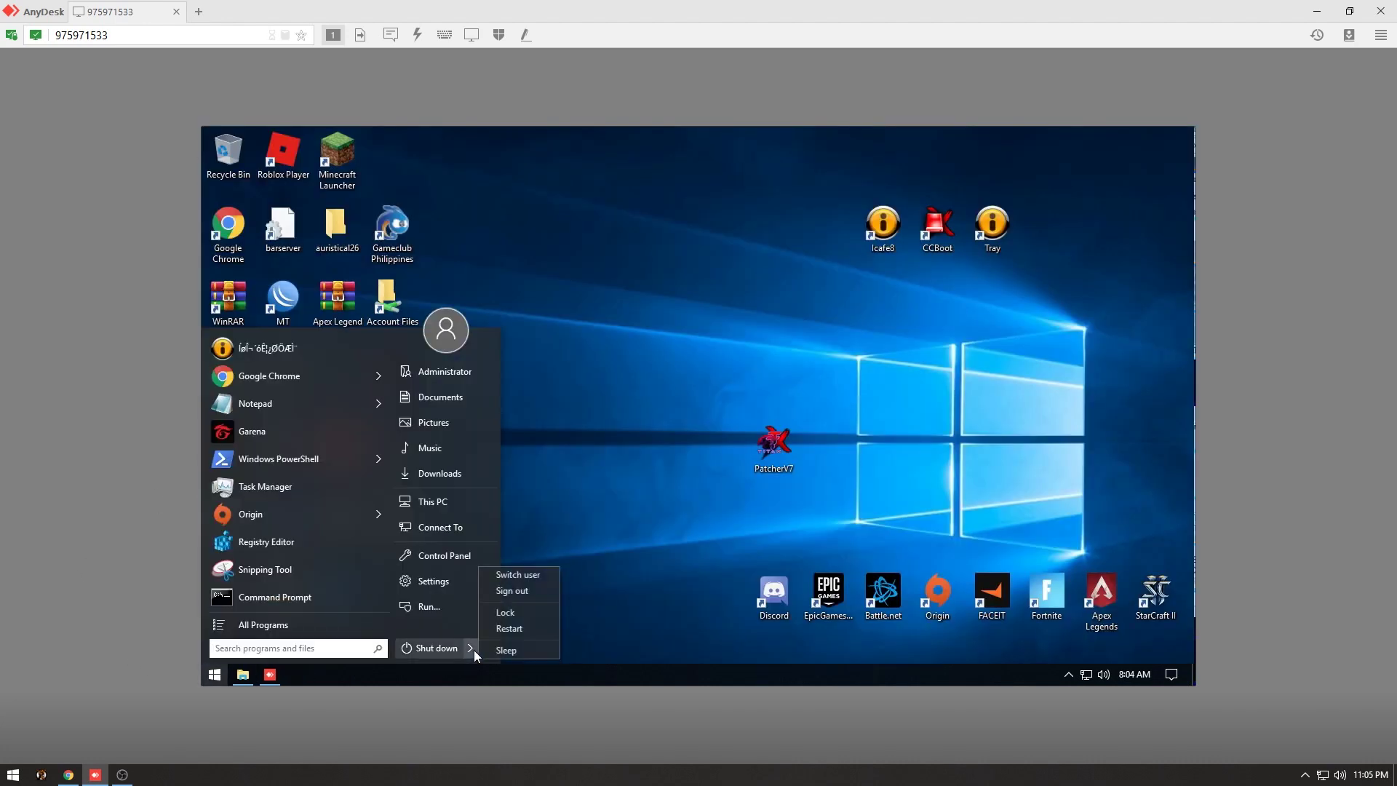
click(508, 630)
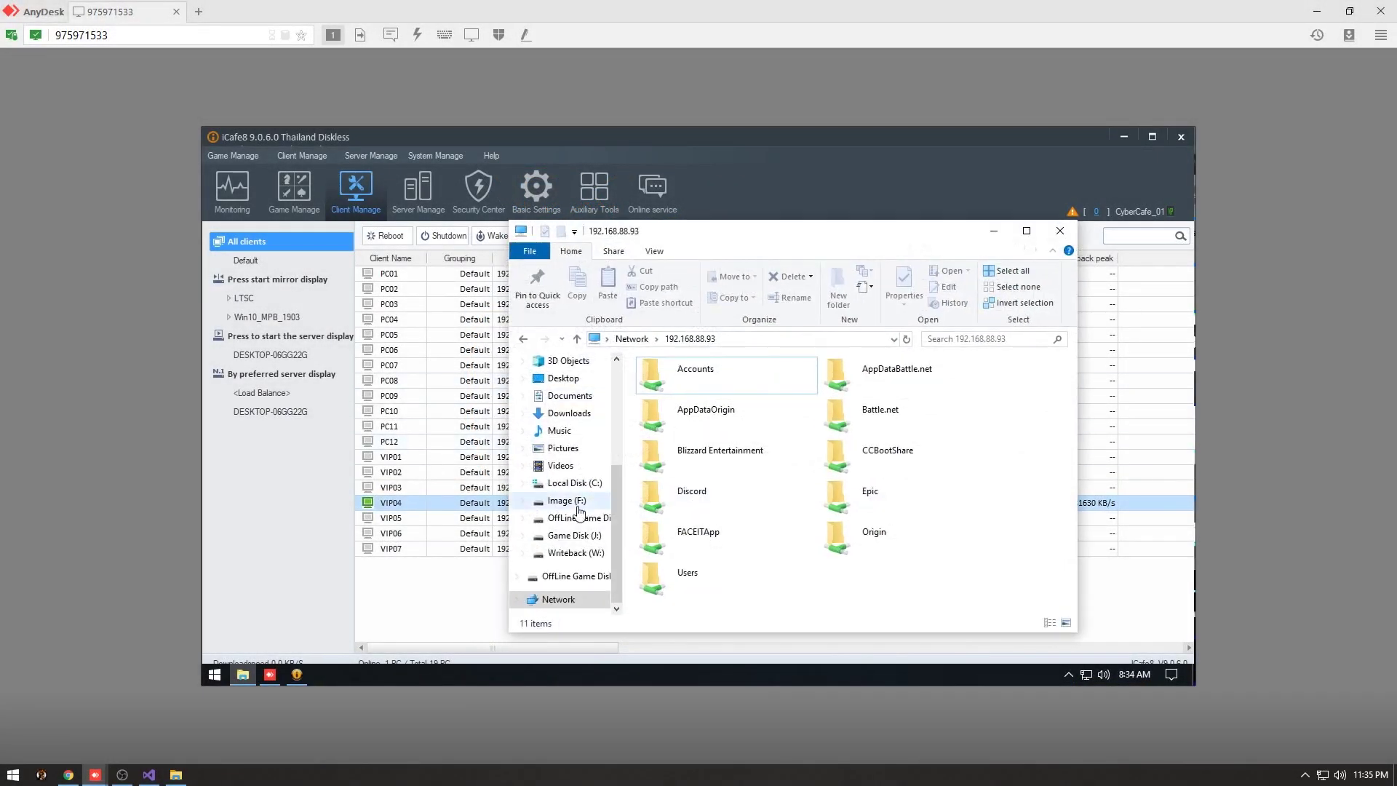
click(747, 341)
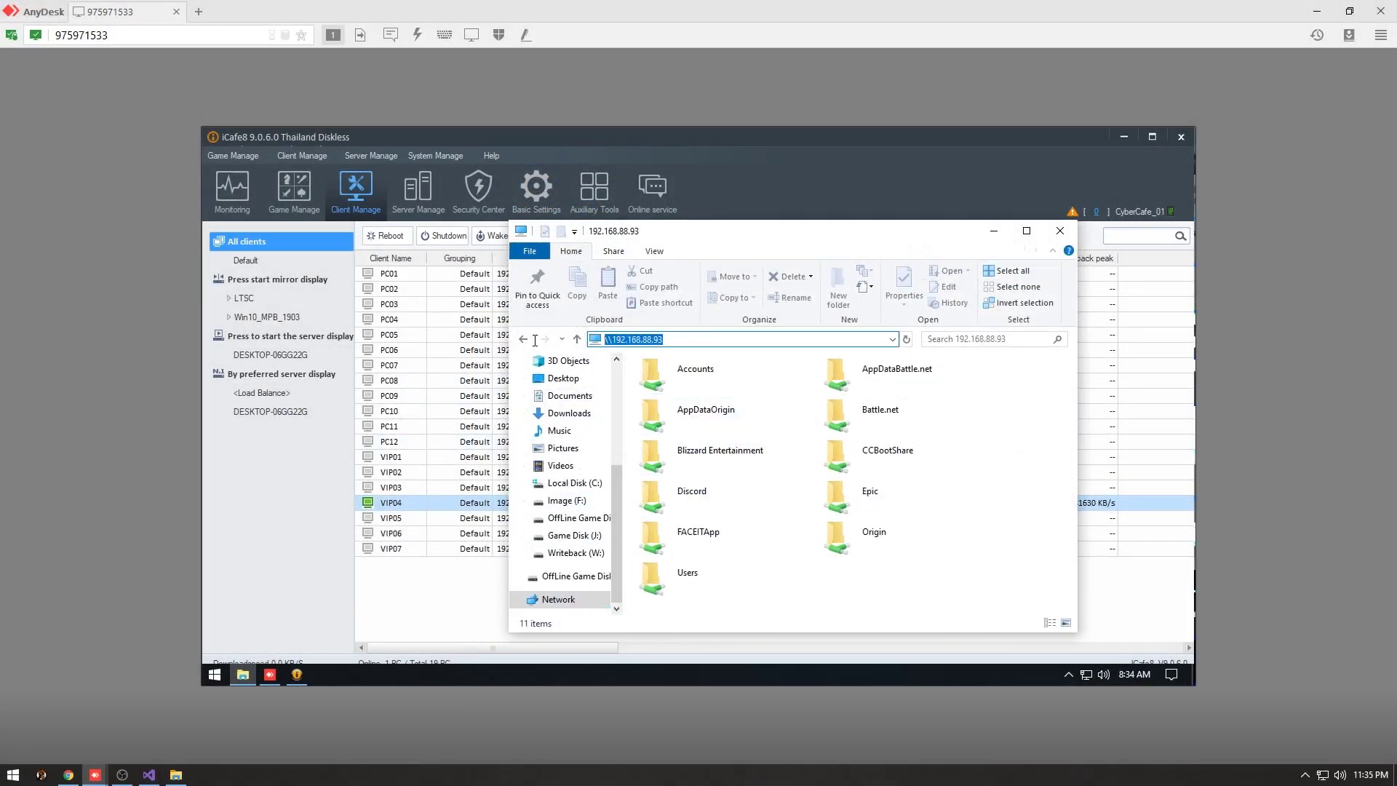
Switch to the client PC session and open \\192.168.88.93 from Network in File Explorer.
mouse_move(102, 781)
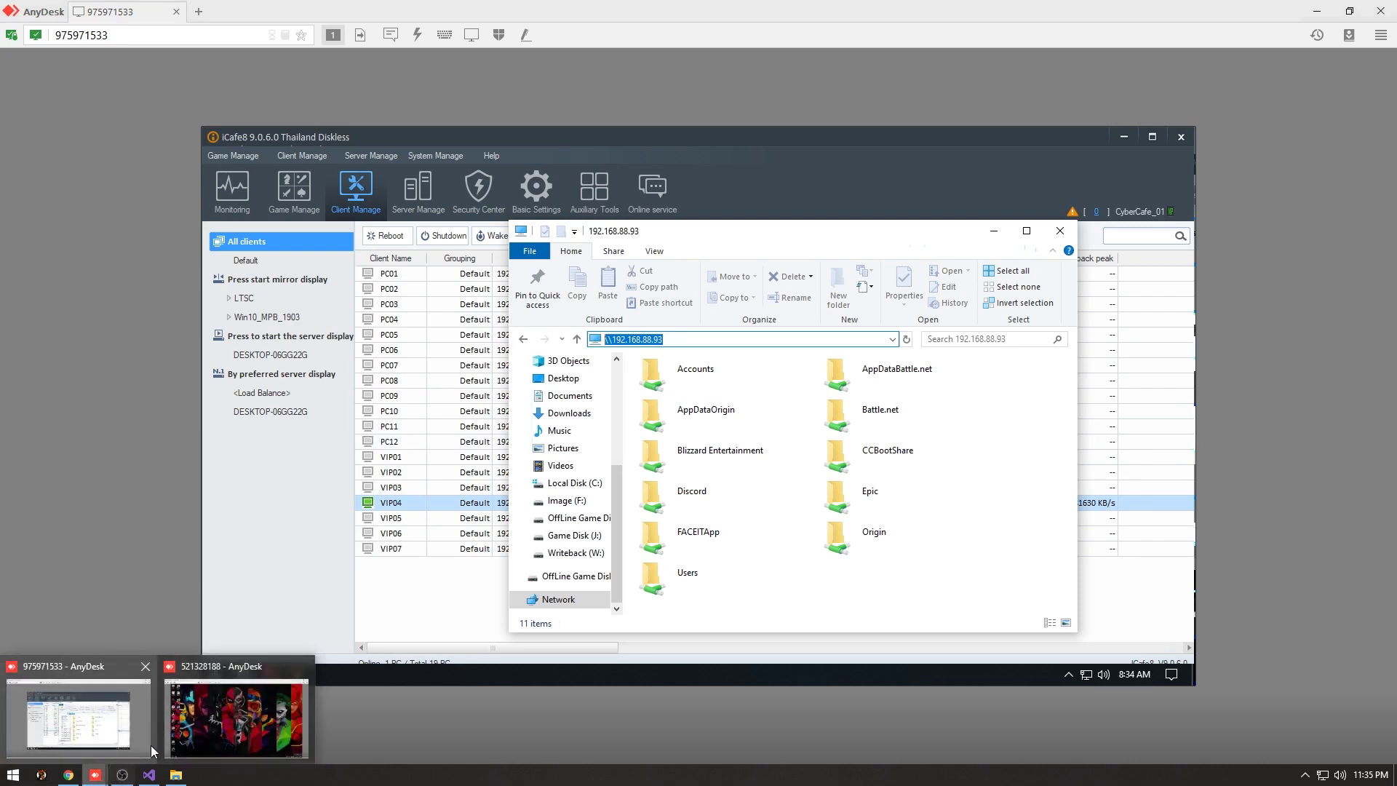
click(251, 666)
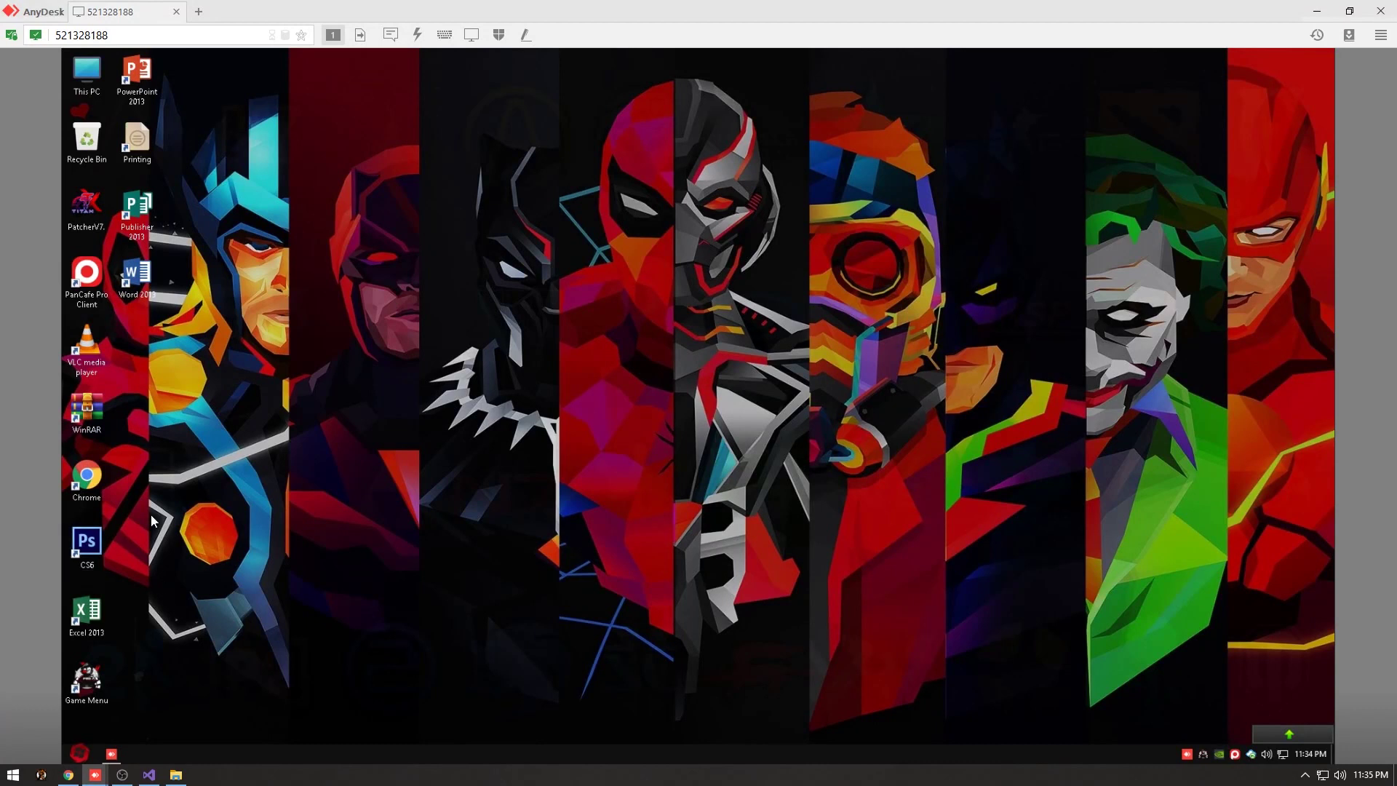
double_click(82, 77)
click(314, 591)
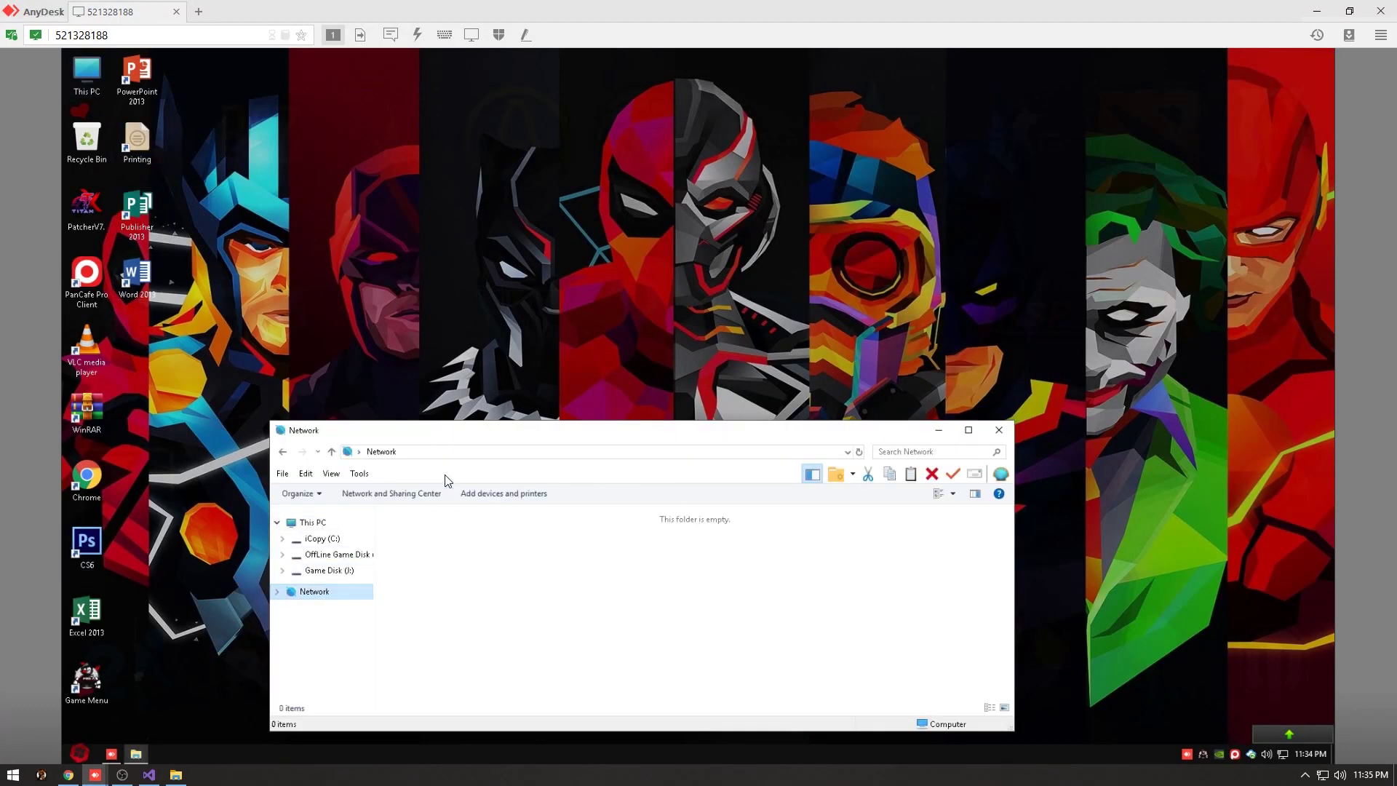
click(454, 453)
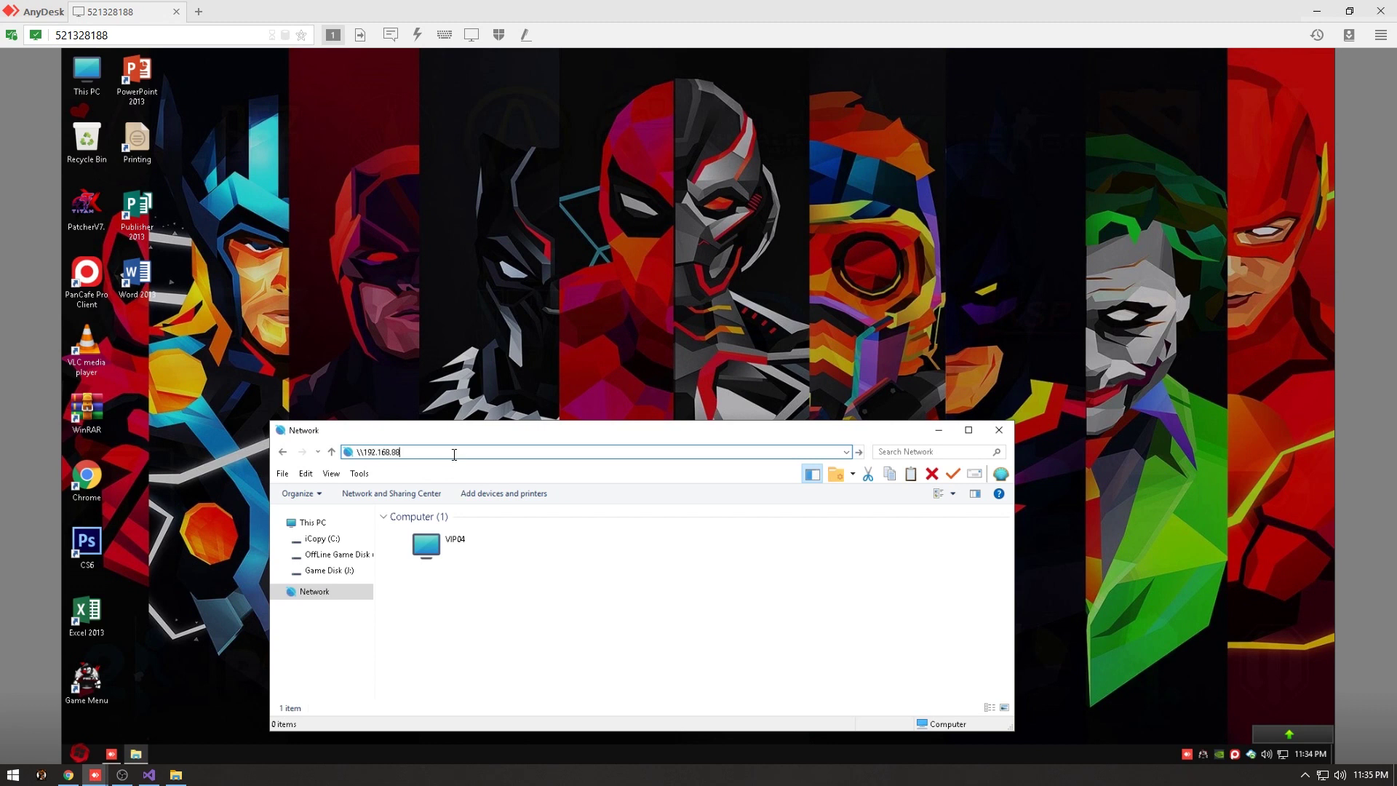
key(Return)
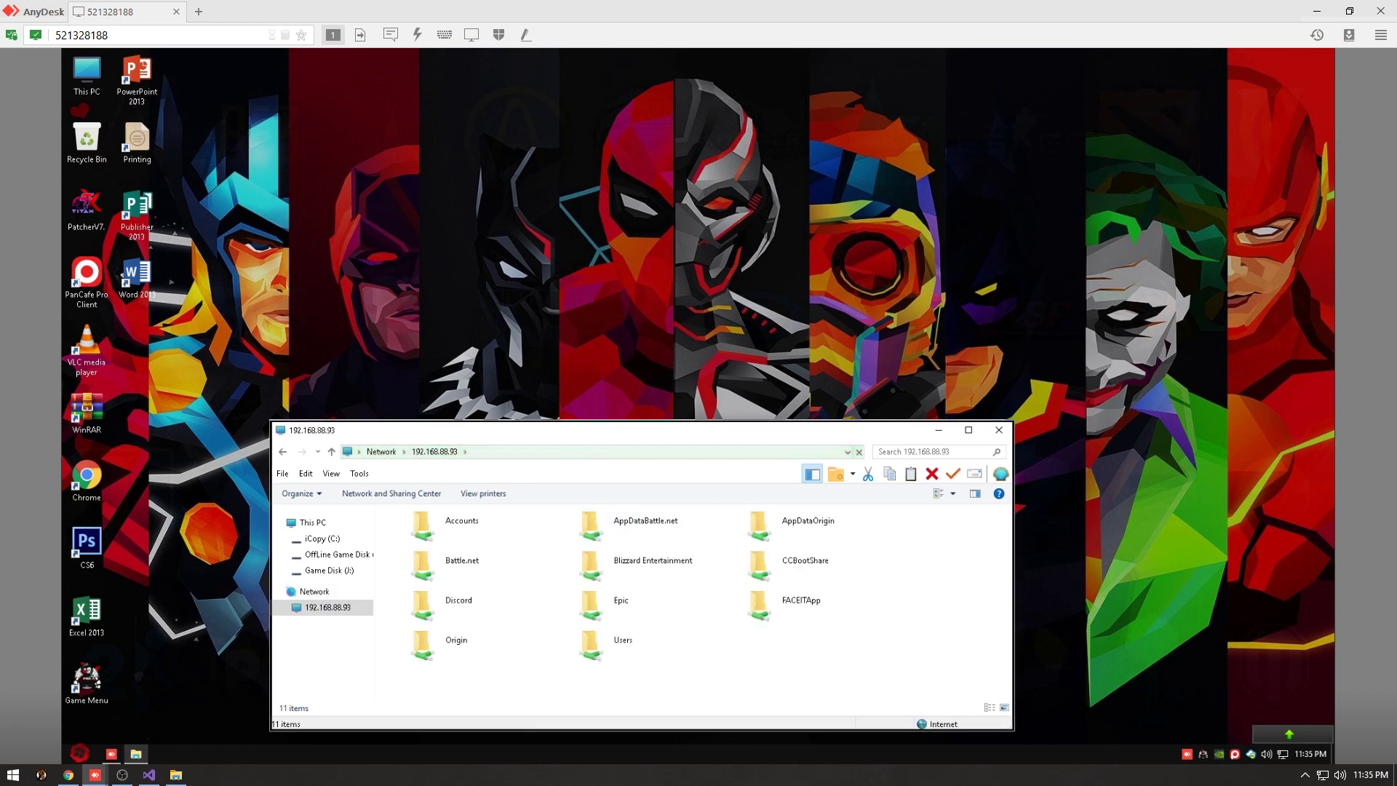
Select all 11 shared folders on the server, then close the Explorer window.
drag(635, 431, 721, 276)
key(ctrl+a)
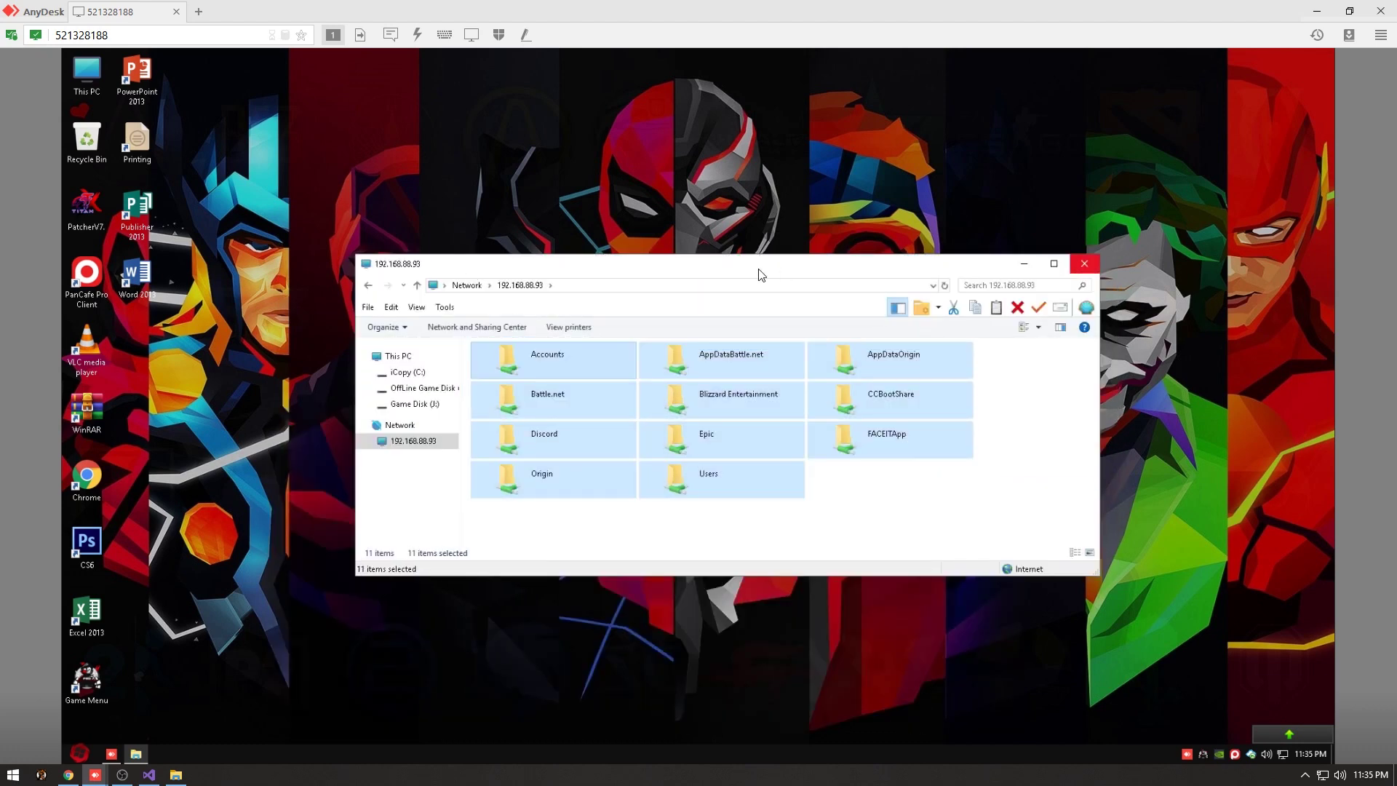
click(777, 287)
click(1085, 263)
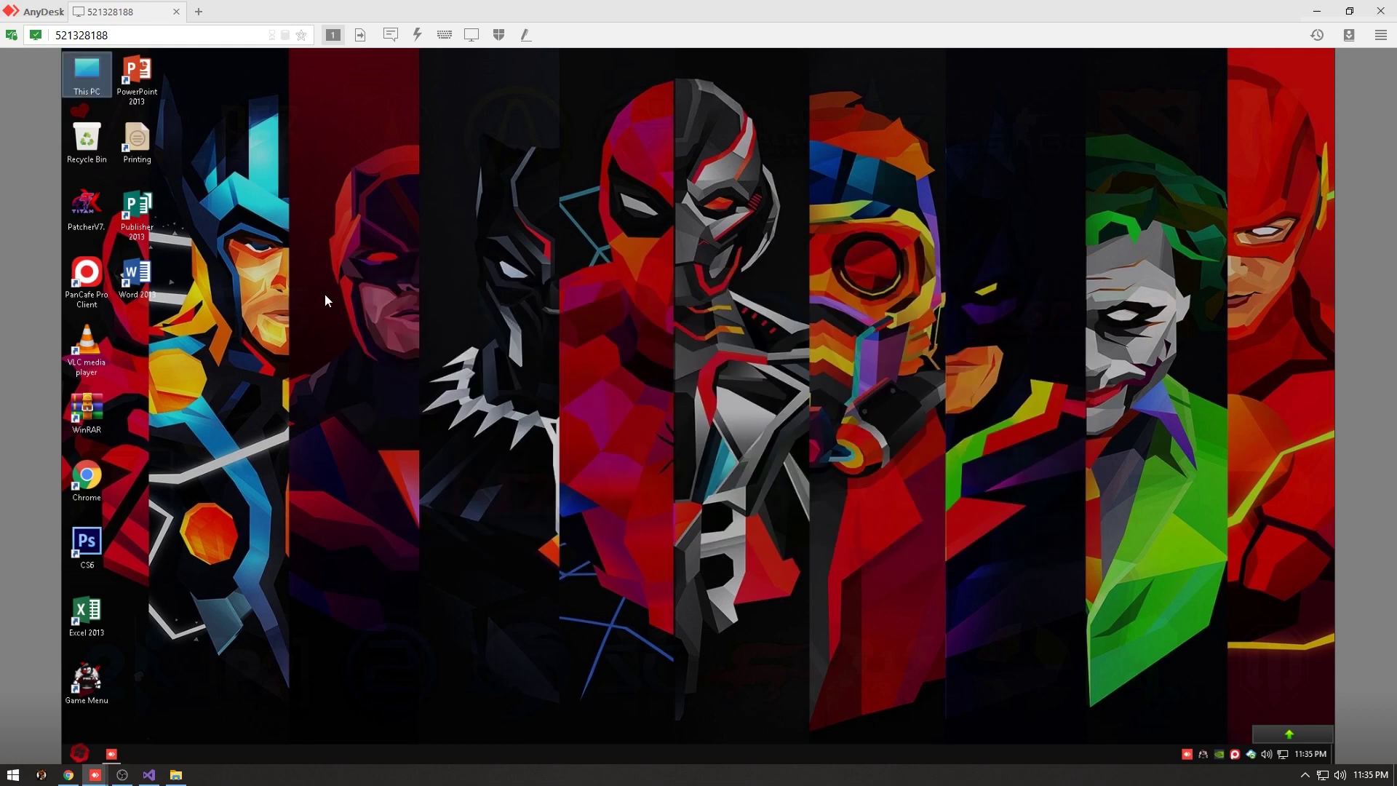
Run PatcherV7 as administrator, start and minimize Notepad, then open client-side Links Creator.
right_click(88, 204)
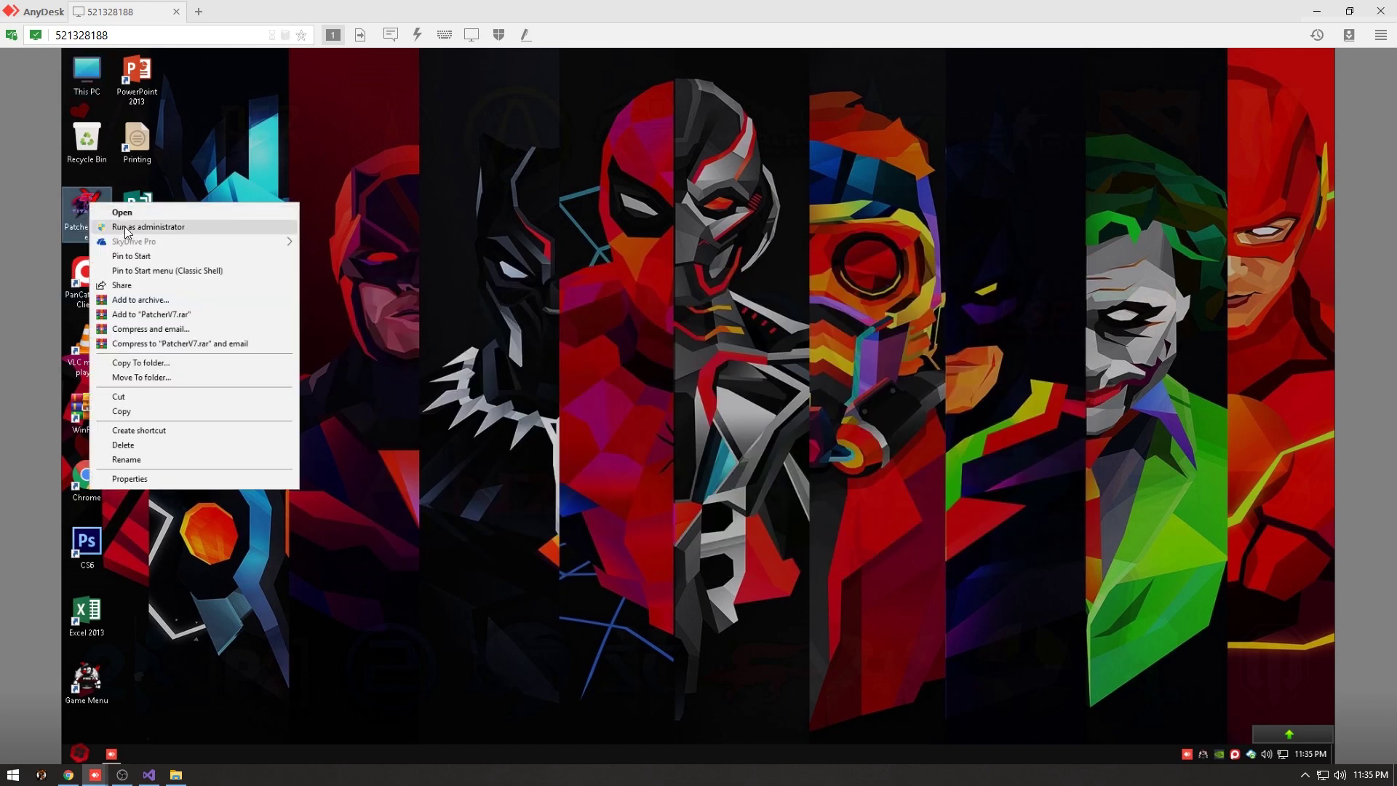
click(125, 227)
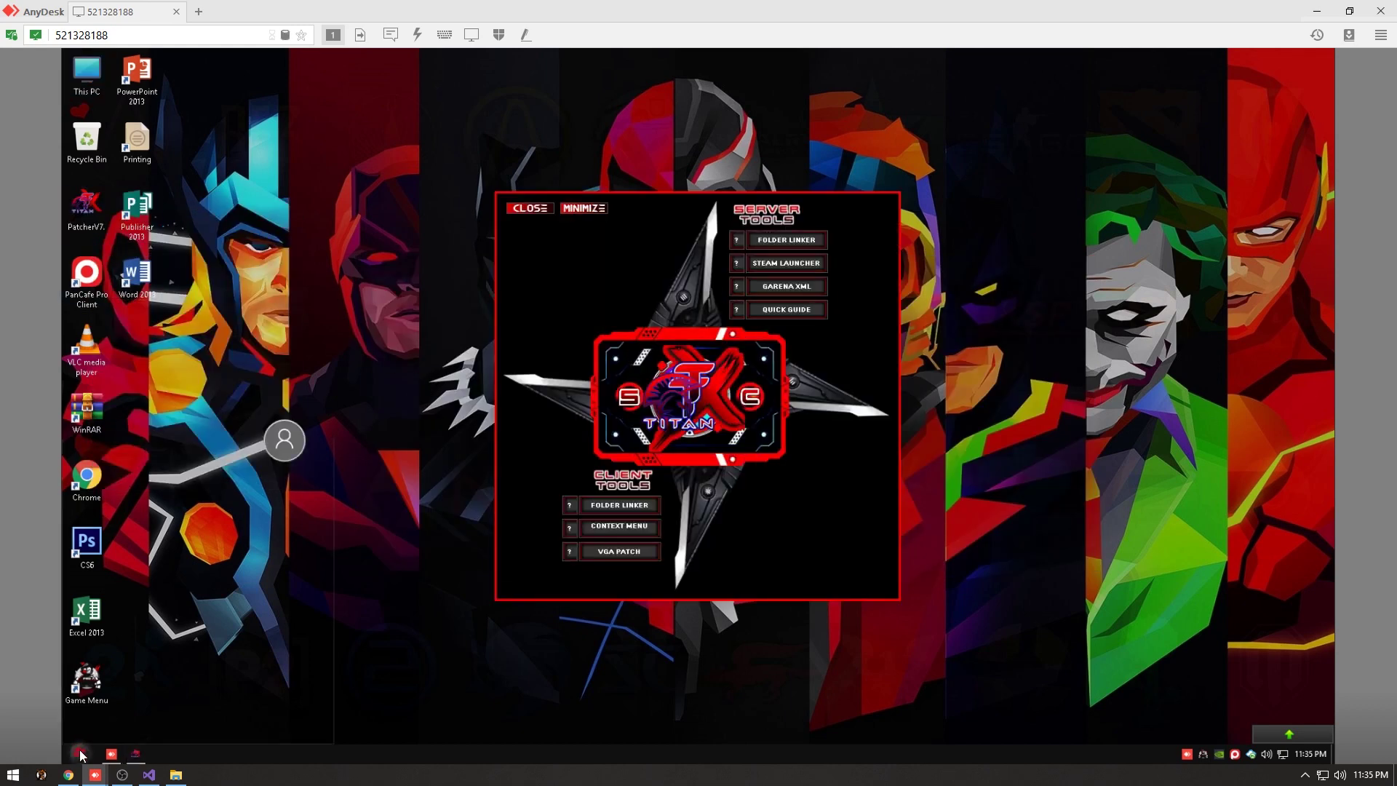
click(82, 756)
text(notepad)
key(Return)
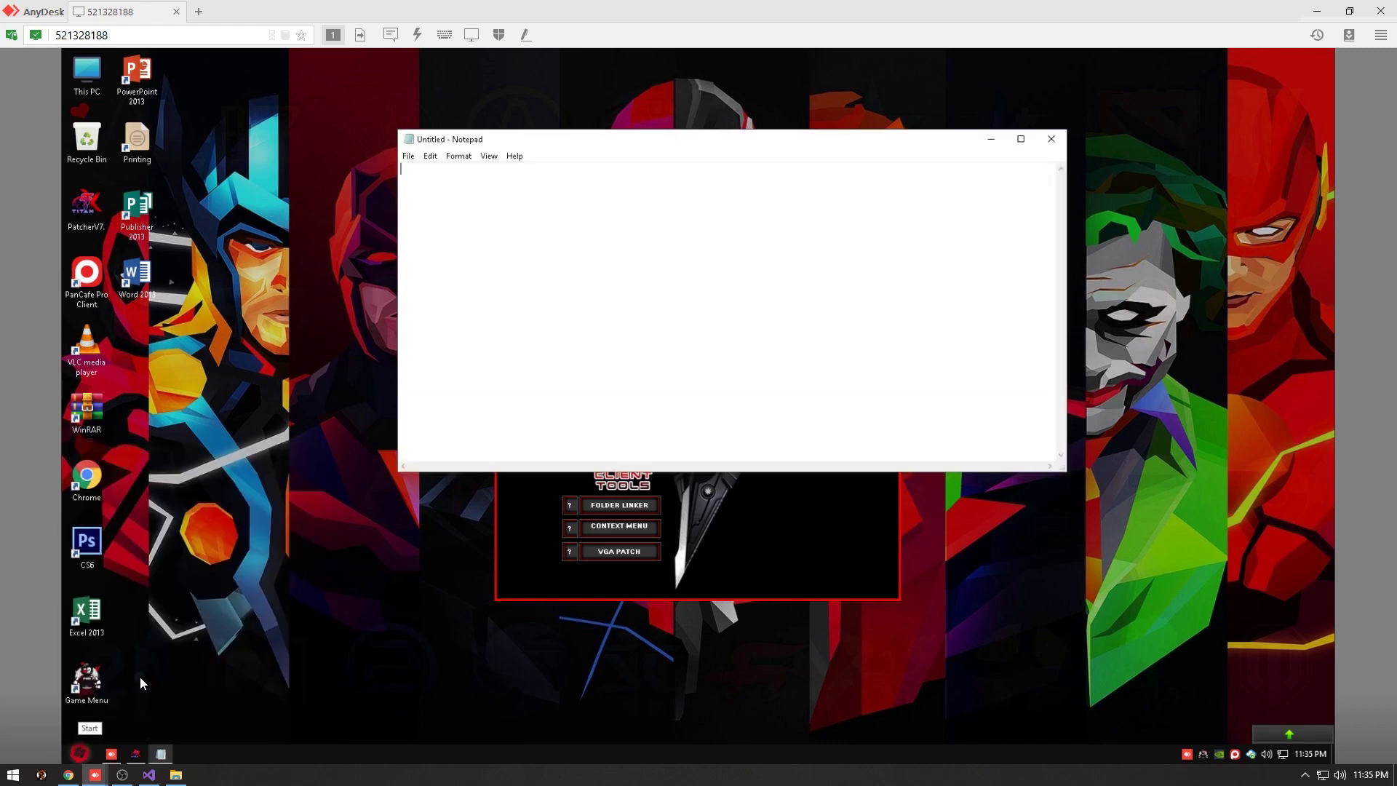
click(991, 139)
click(786, 239)
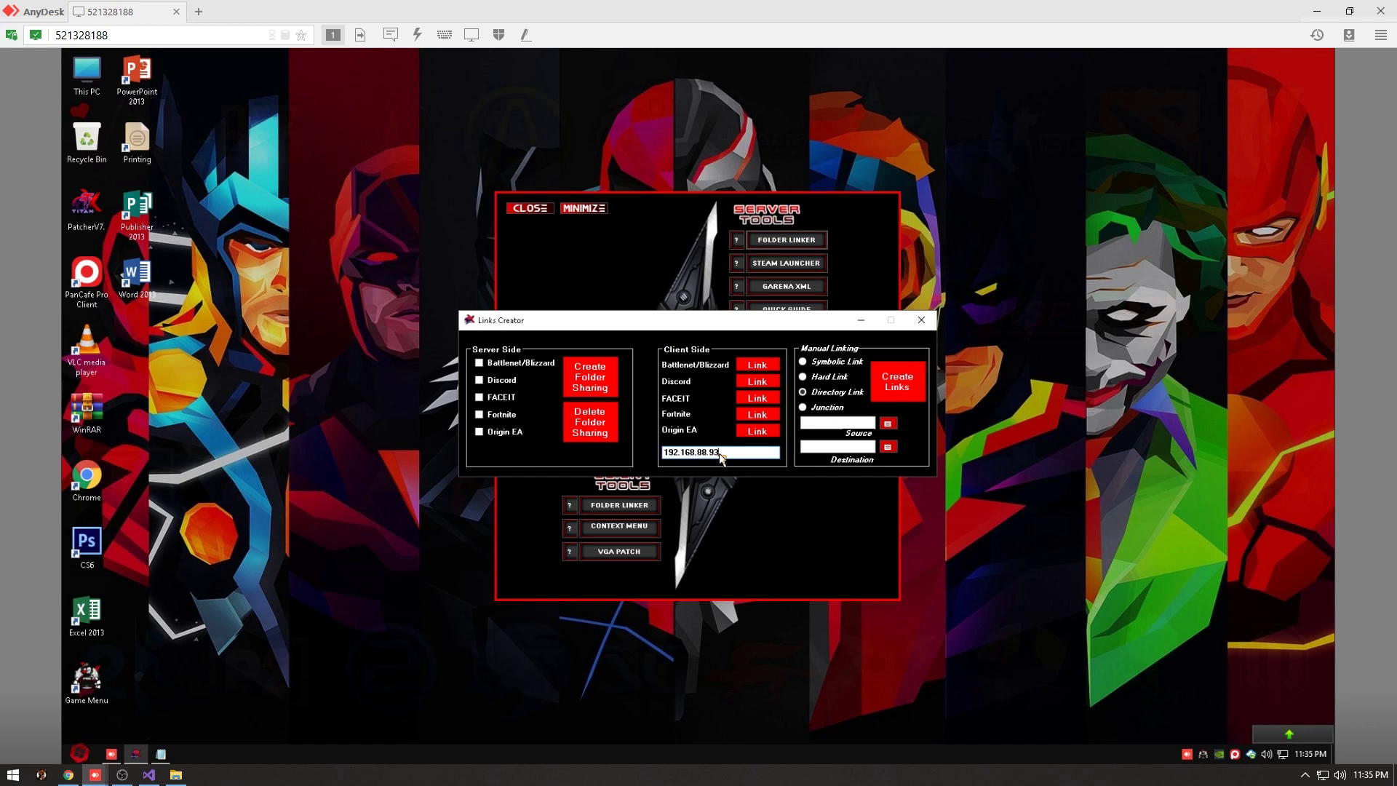
Link the client's Battle.net and Discord folders to the server shares, acknowledging each confirmation.
click(763, 374)
click(787, 449)
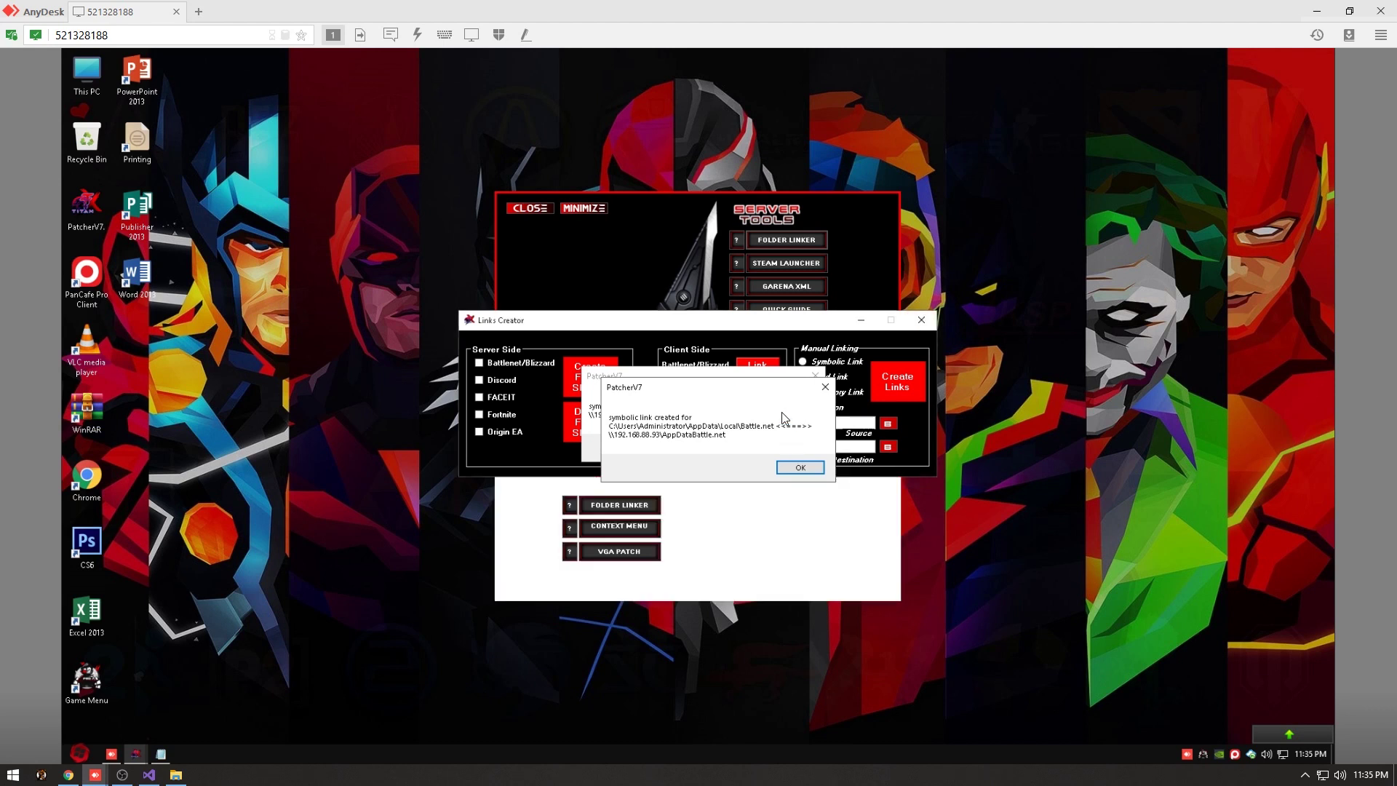
click(821, 472)
click(821, 472)
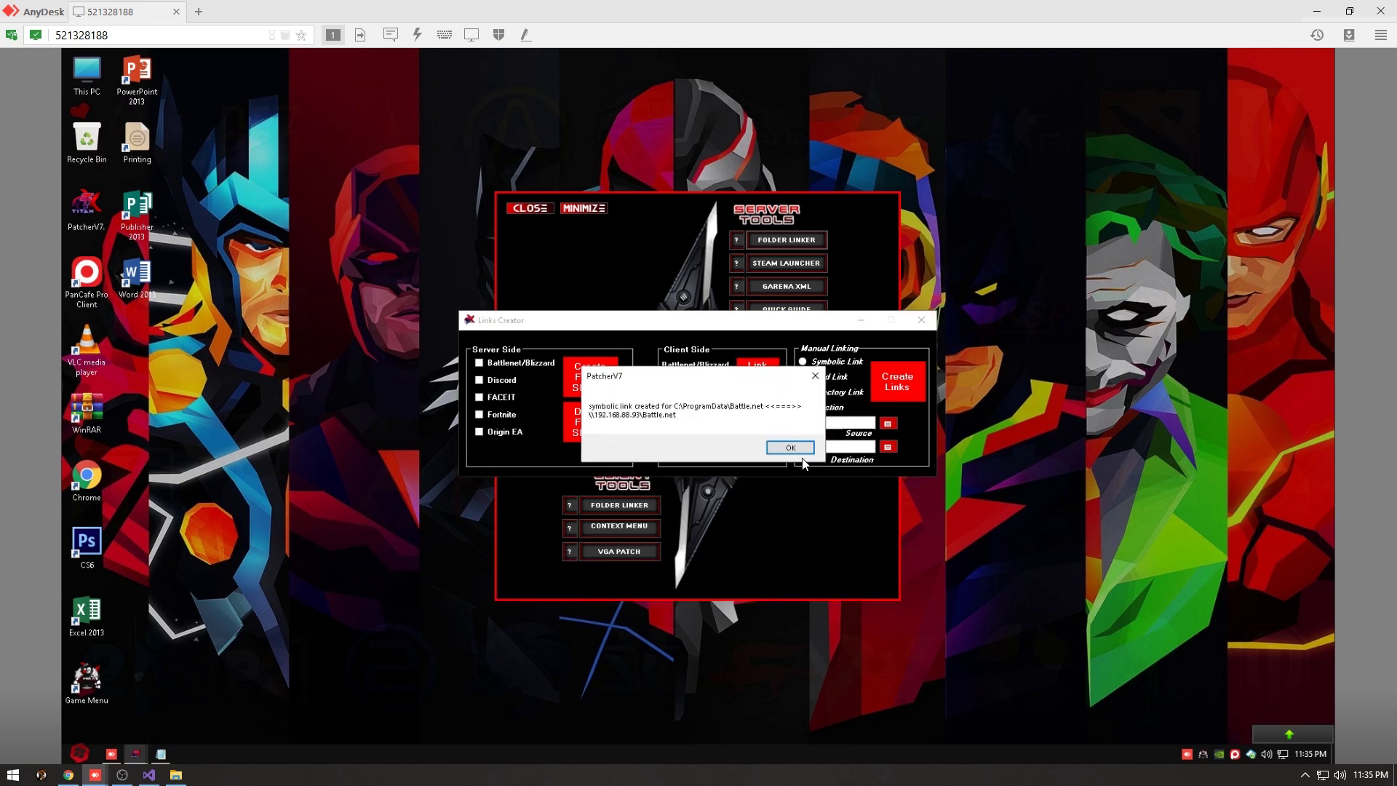
click(799, 450)
click(776, 391)
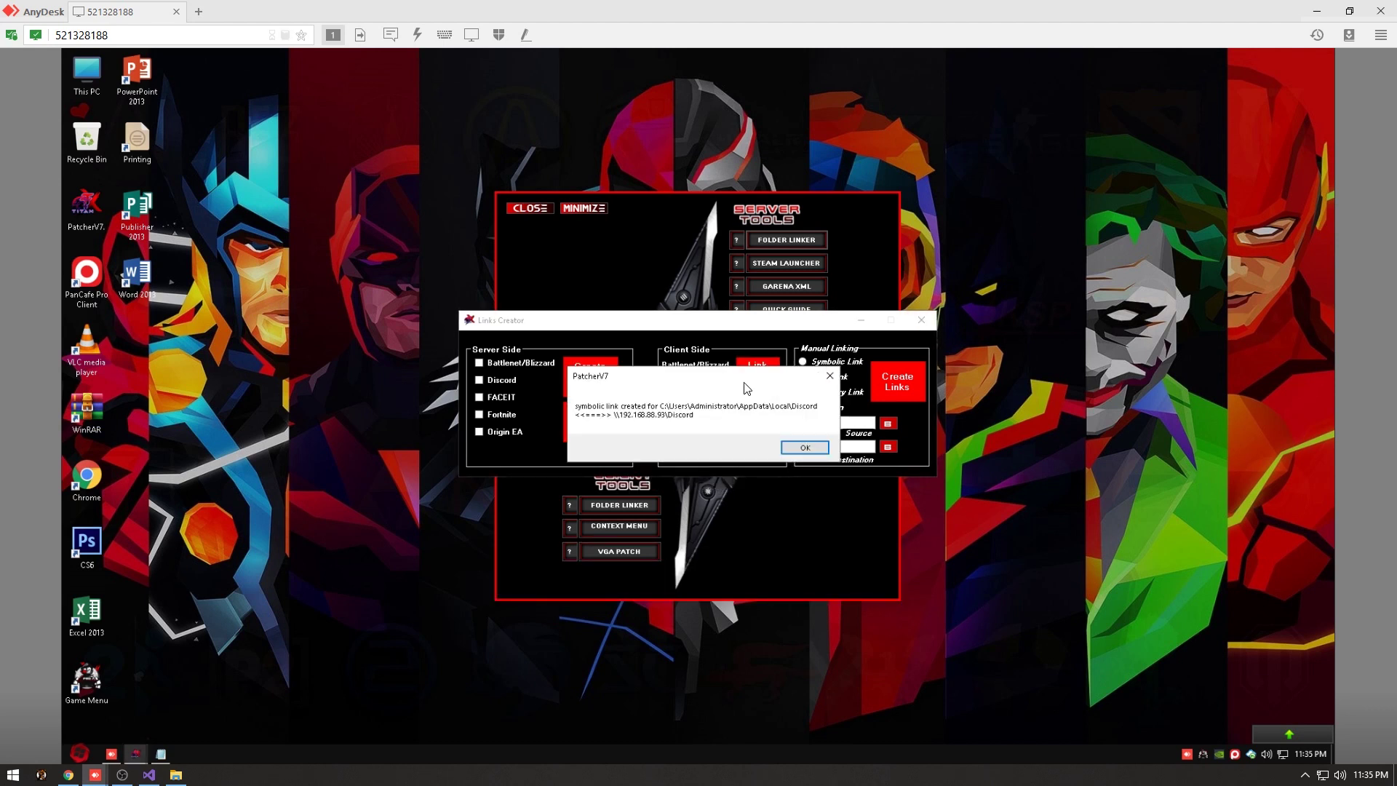
click(801, 451)
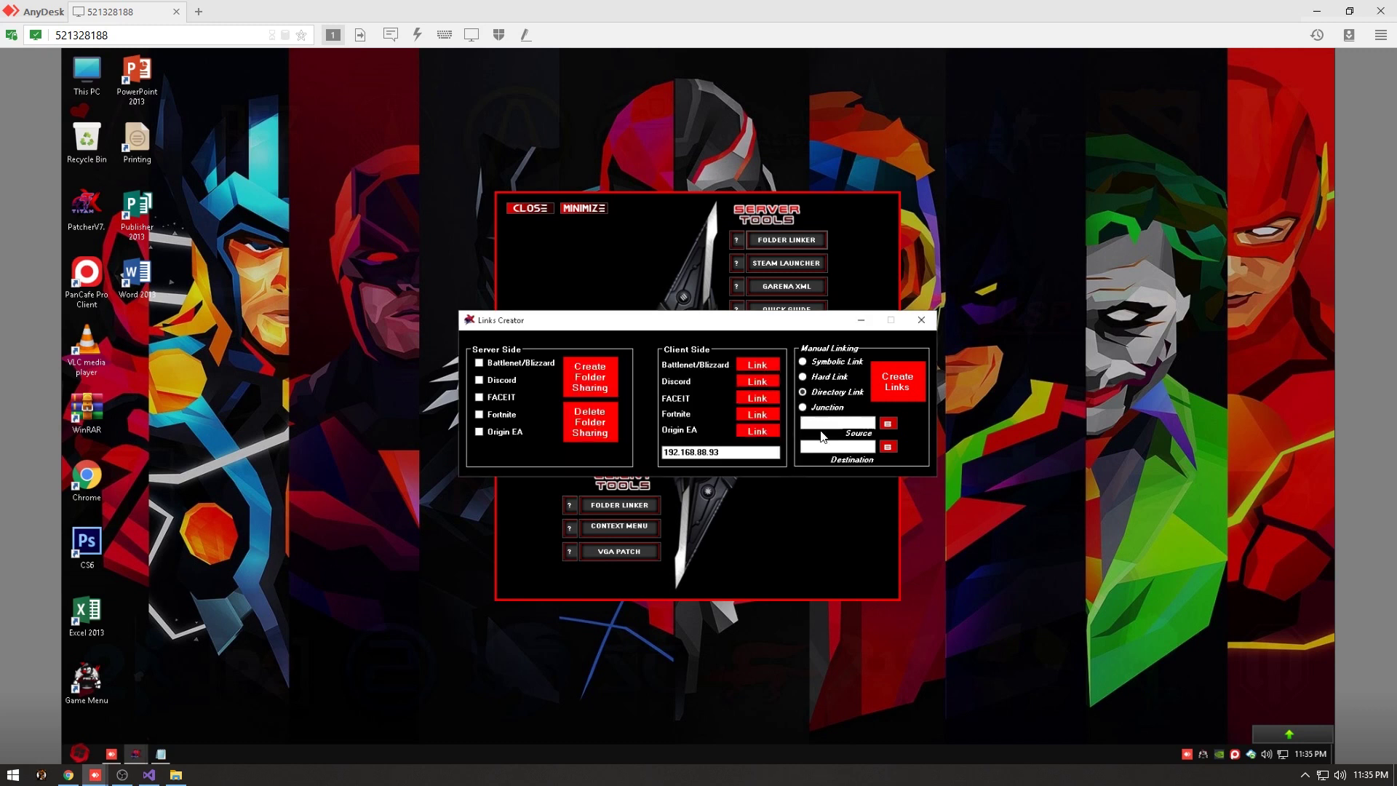
Link the FACEIT and Epic folders, then bring Notepad back below Links Creator.
click(766, 403)
click(783, 454)
click(755, 417)
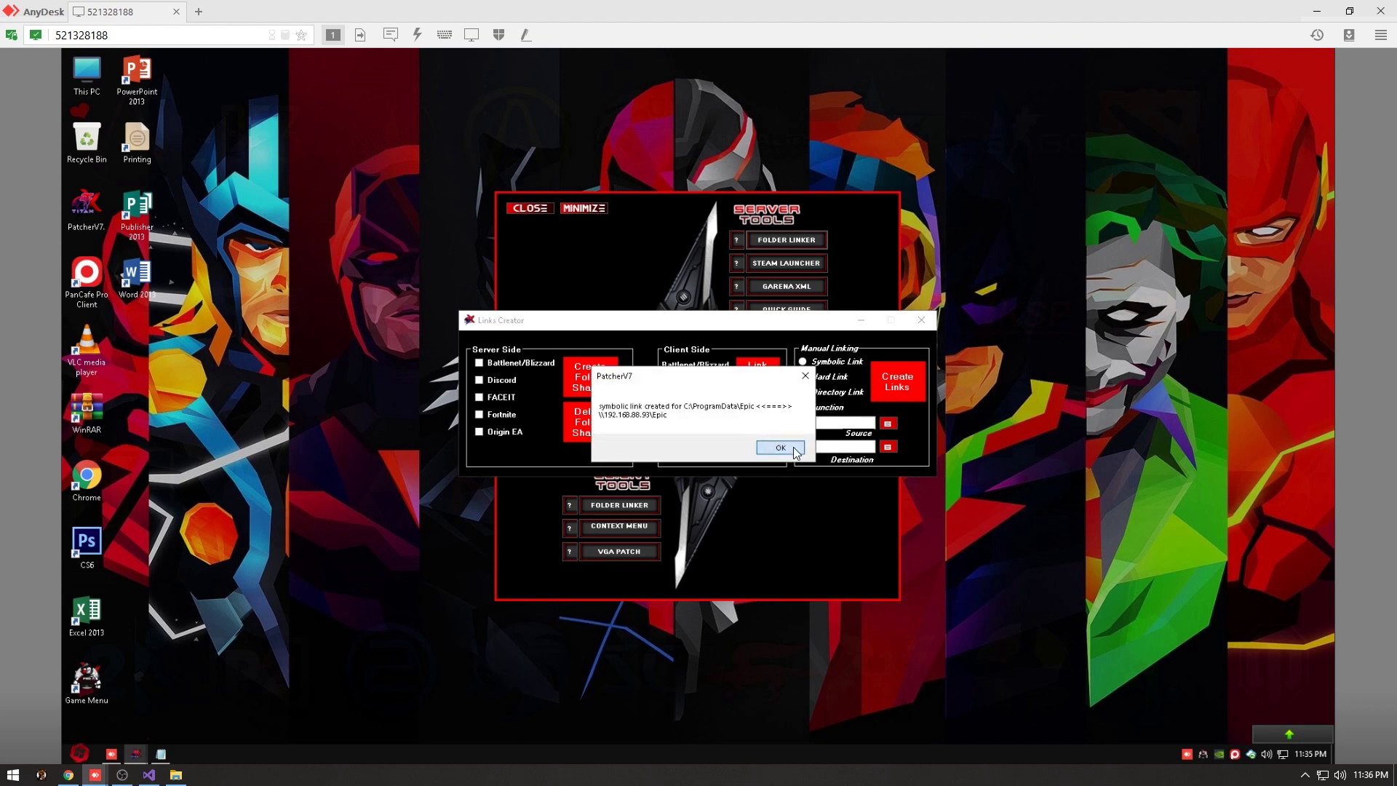
click(780, 448)
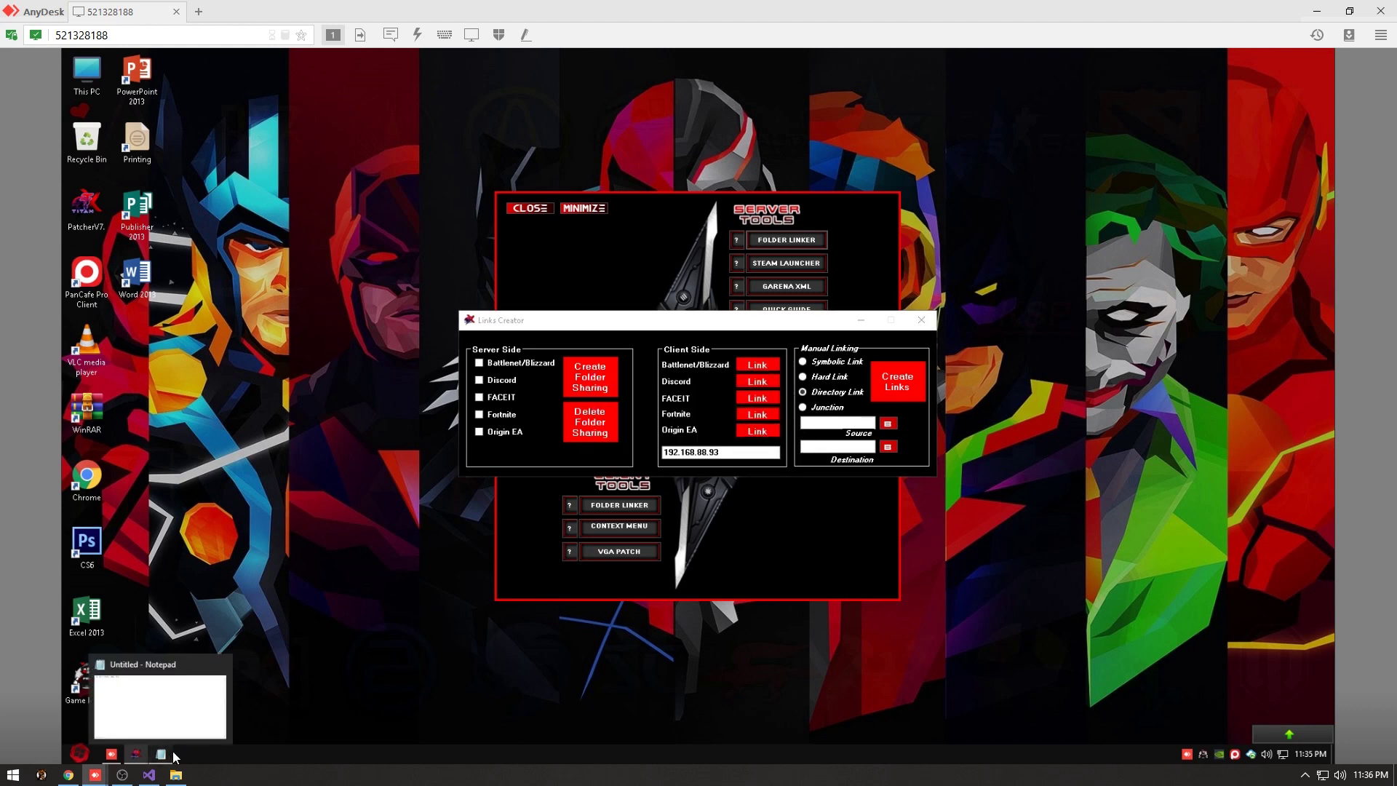
click(161, 753)
drag(711, 147, 771, 514)
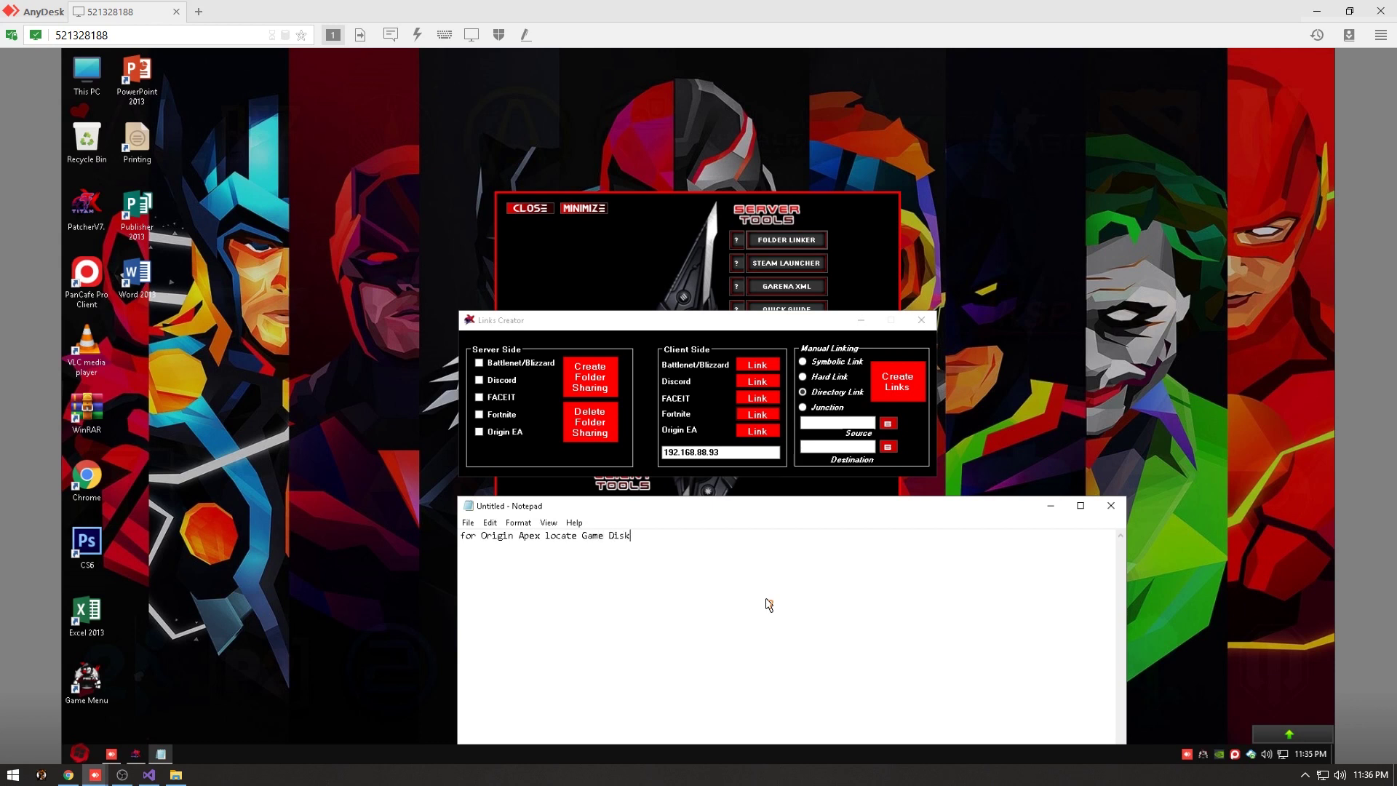
Link AppData\Local\Origin to \\192.168.88.93\AppDataOrigin via Game Disk (J:), then close both tools.
click(1051, 506)
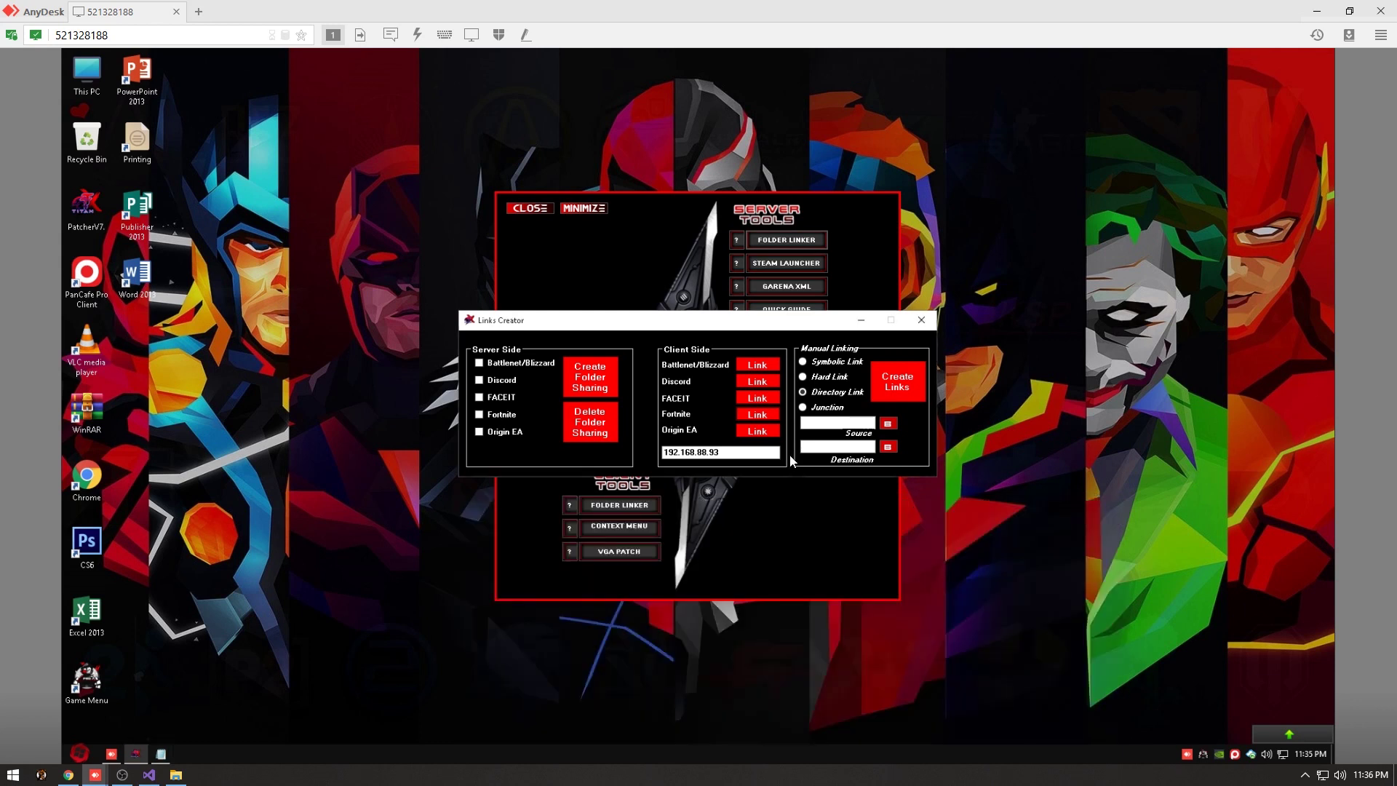
click(757, 431)
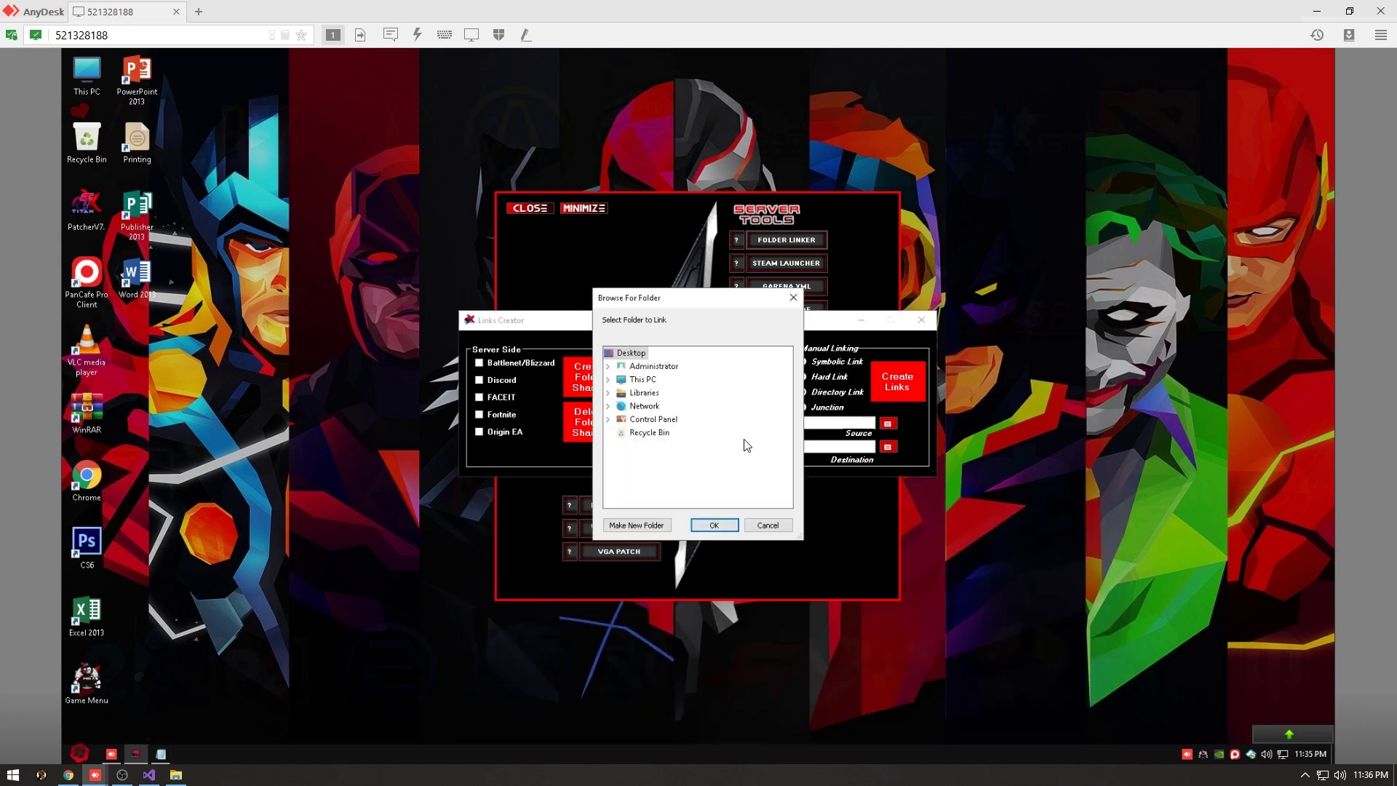
double_click(670, 421)
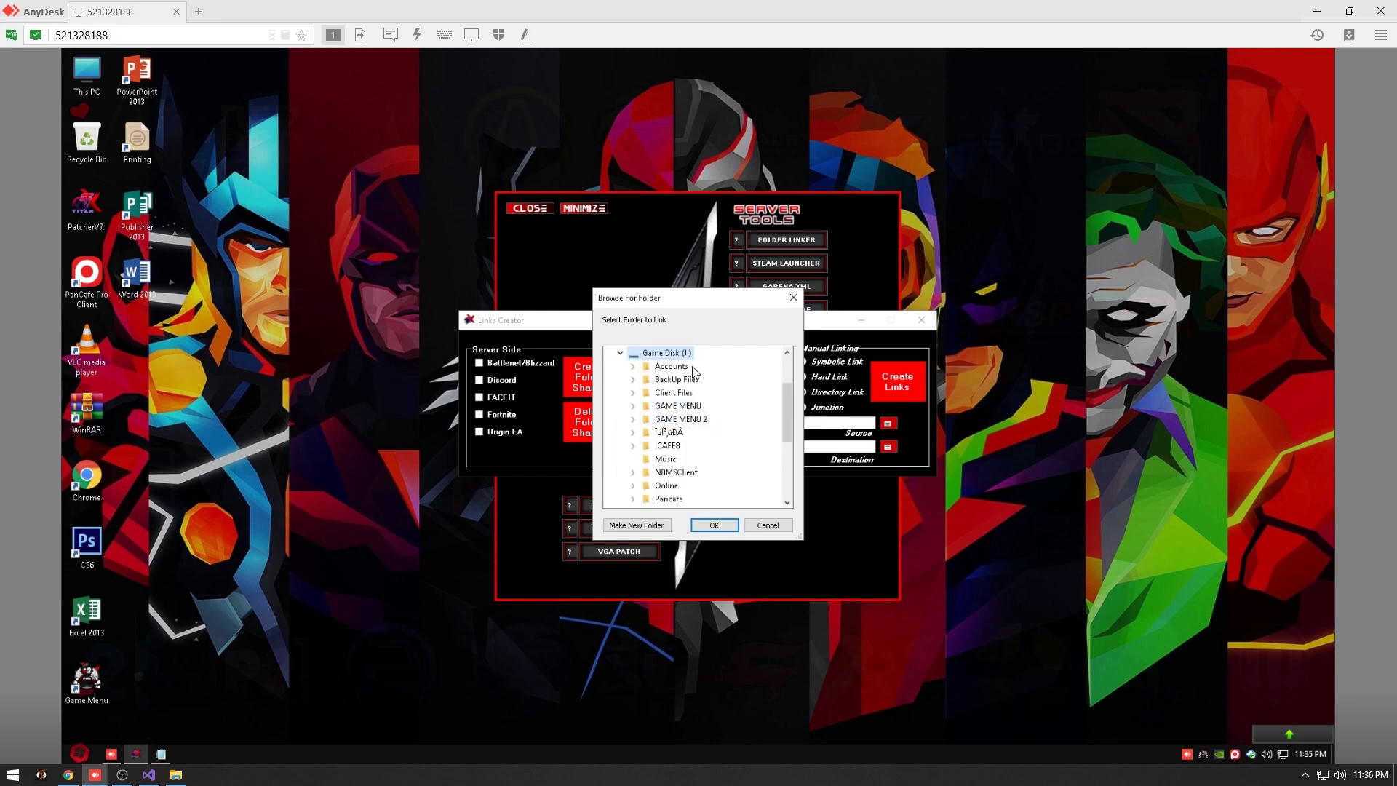
click(720, 524)
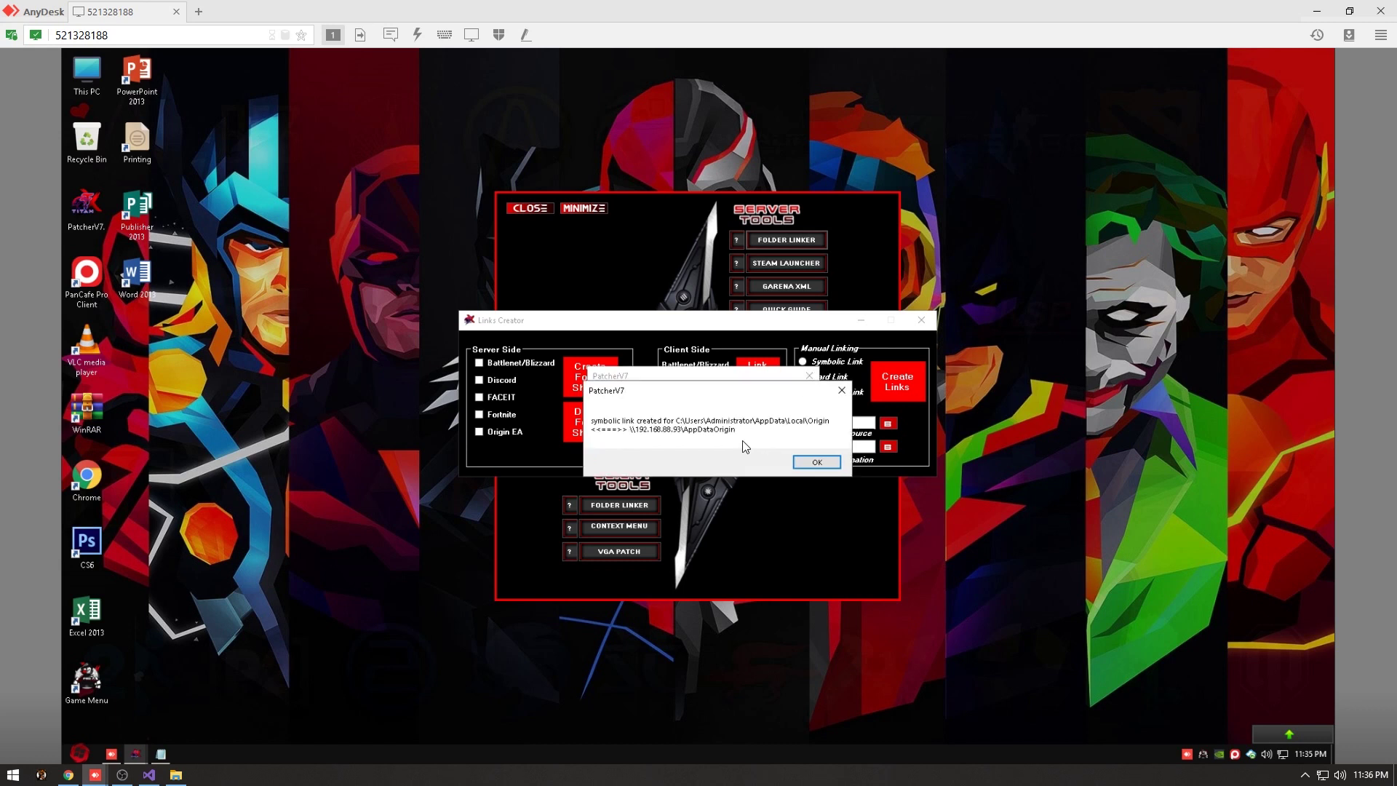
click(817, 461)
click(785, 449)
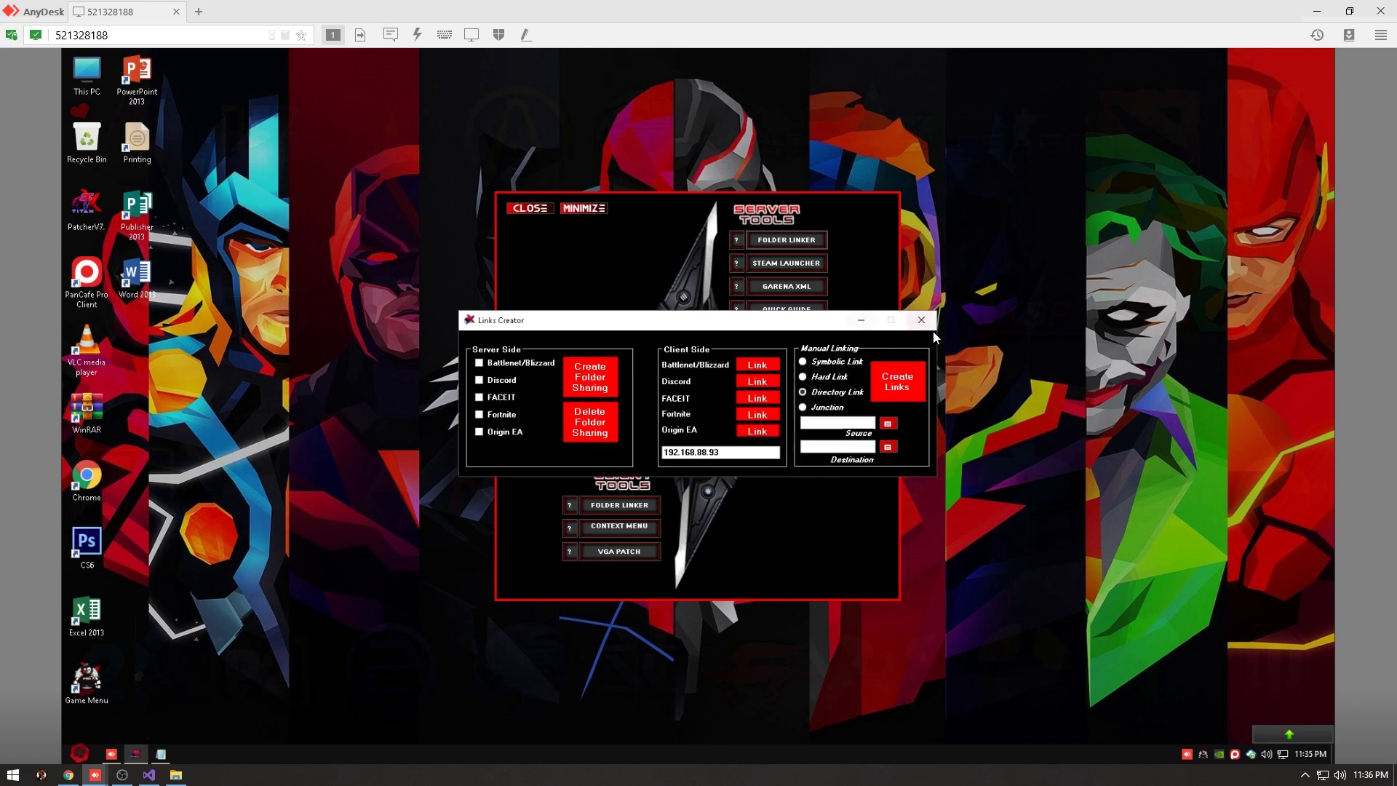
click(921, 320)
click(530, 208)
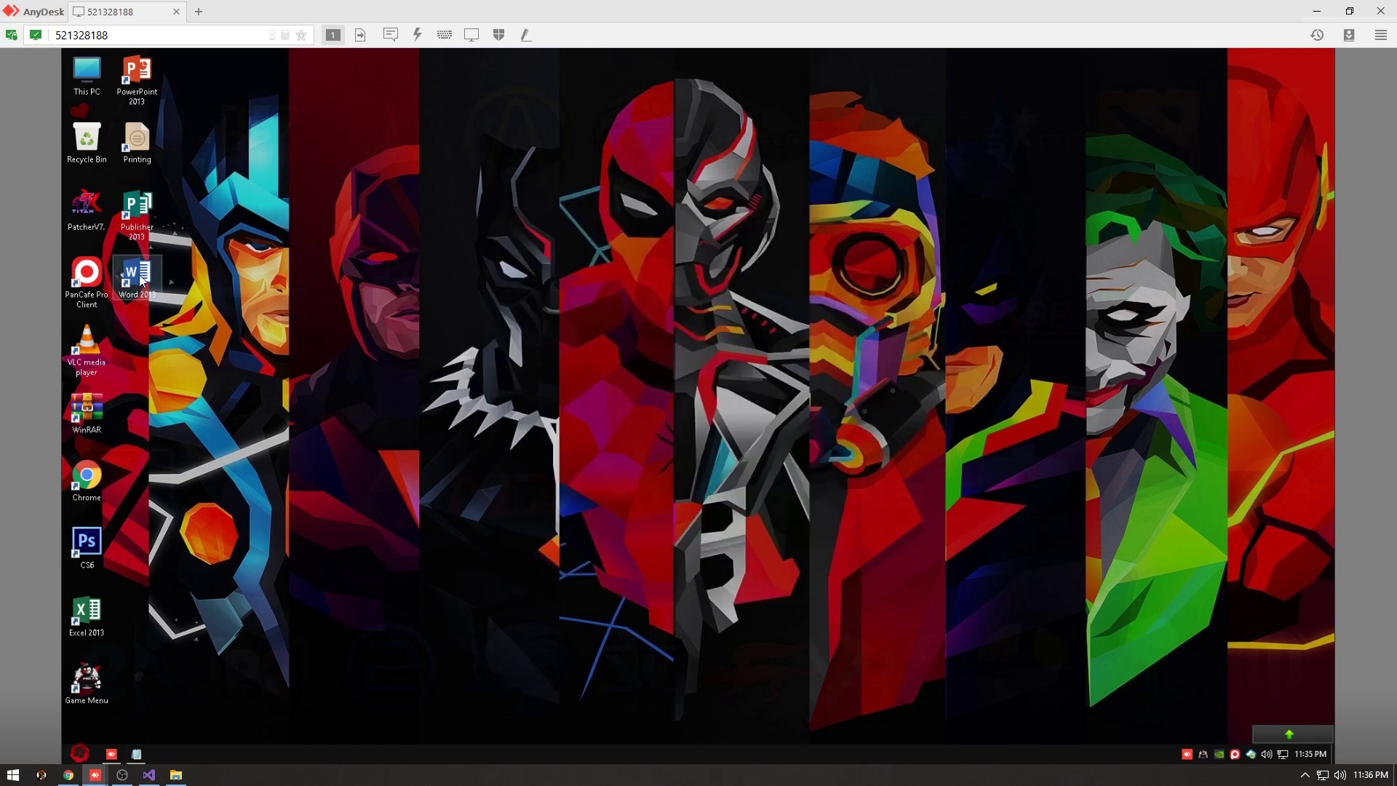
Open Gamers Lounge from the tray and scroll its list: Battle.Net, Discord, Fortnite, FACEIT, Apex Legends.
click(1205, 754)
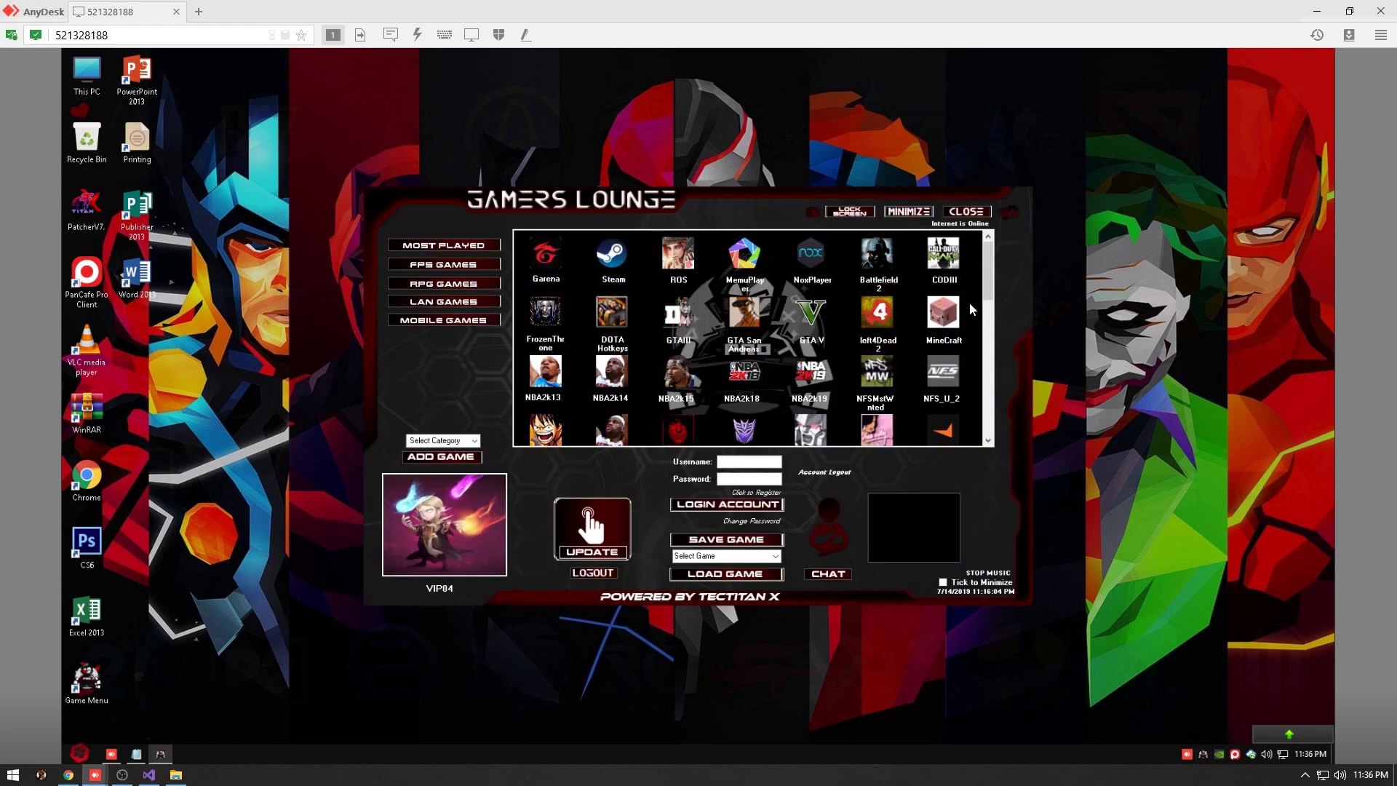
drag(990, 287, 988, 339)
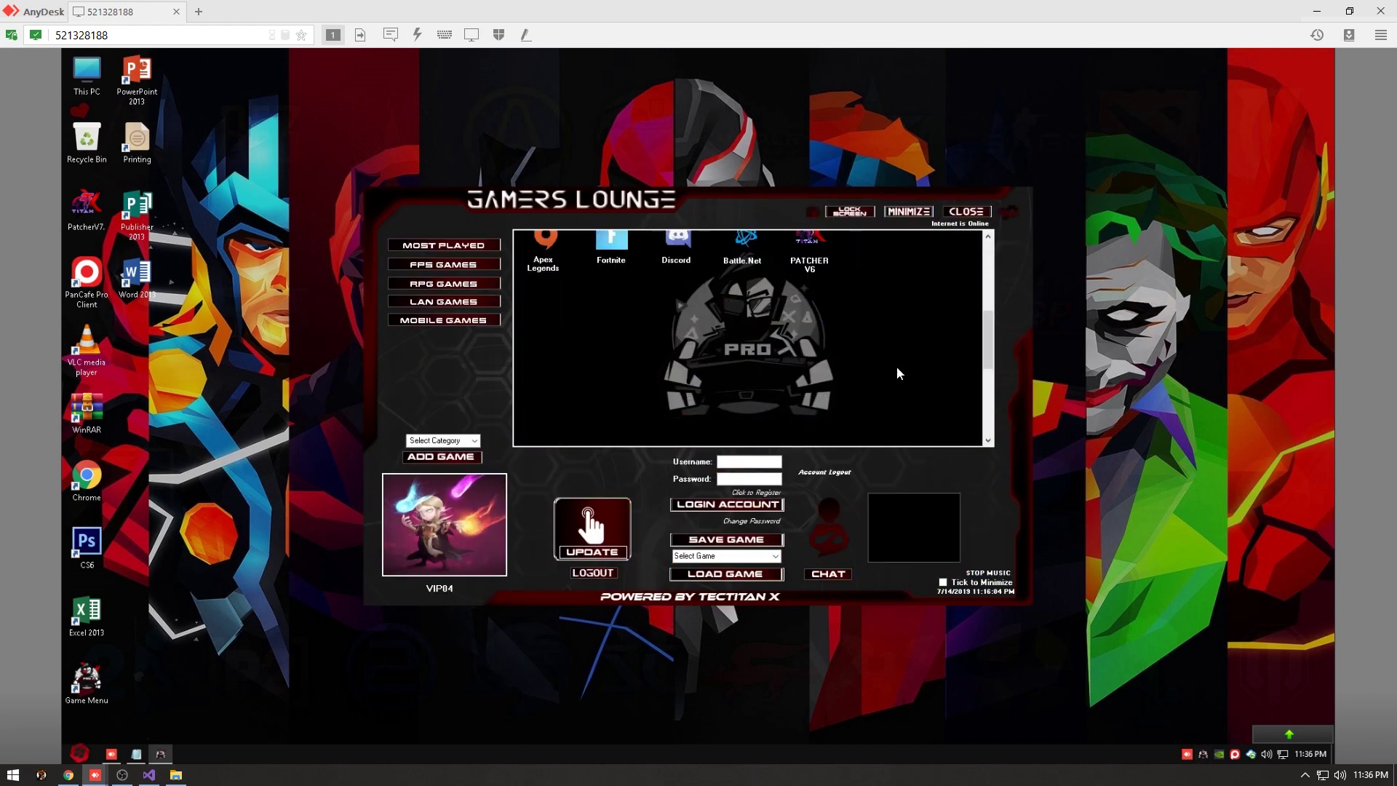
click(989, 237)
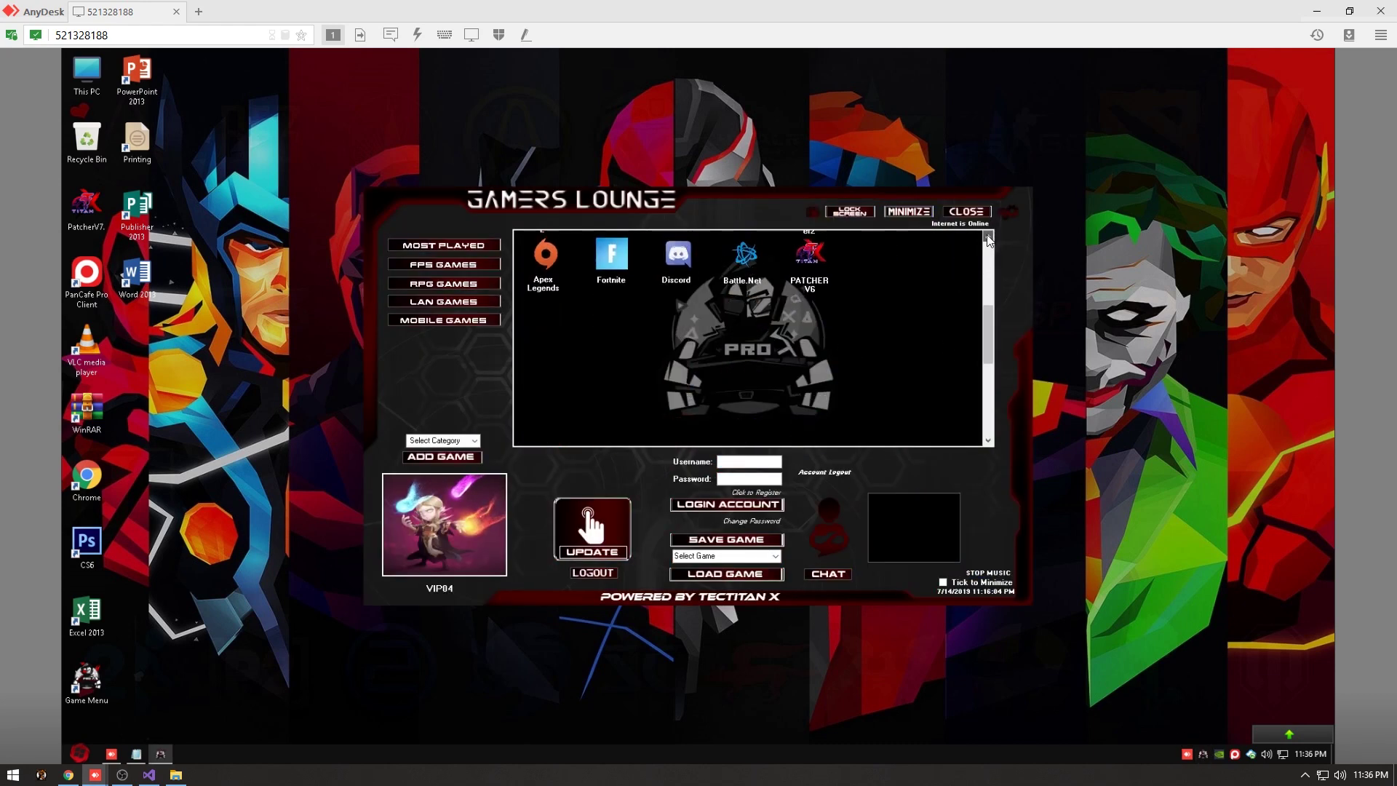
click(988, 237)
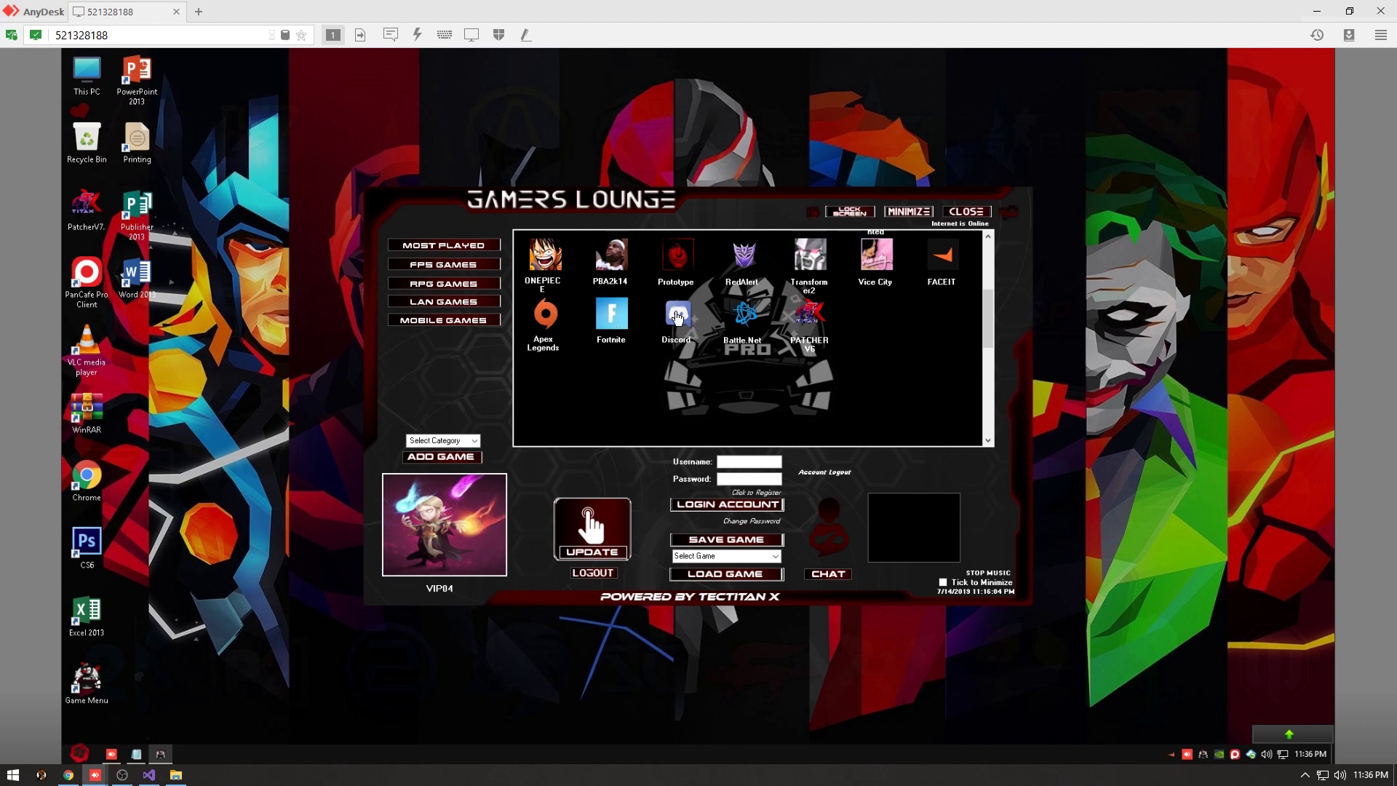
scroll(993, 262, up, 3)
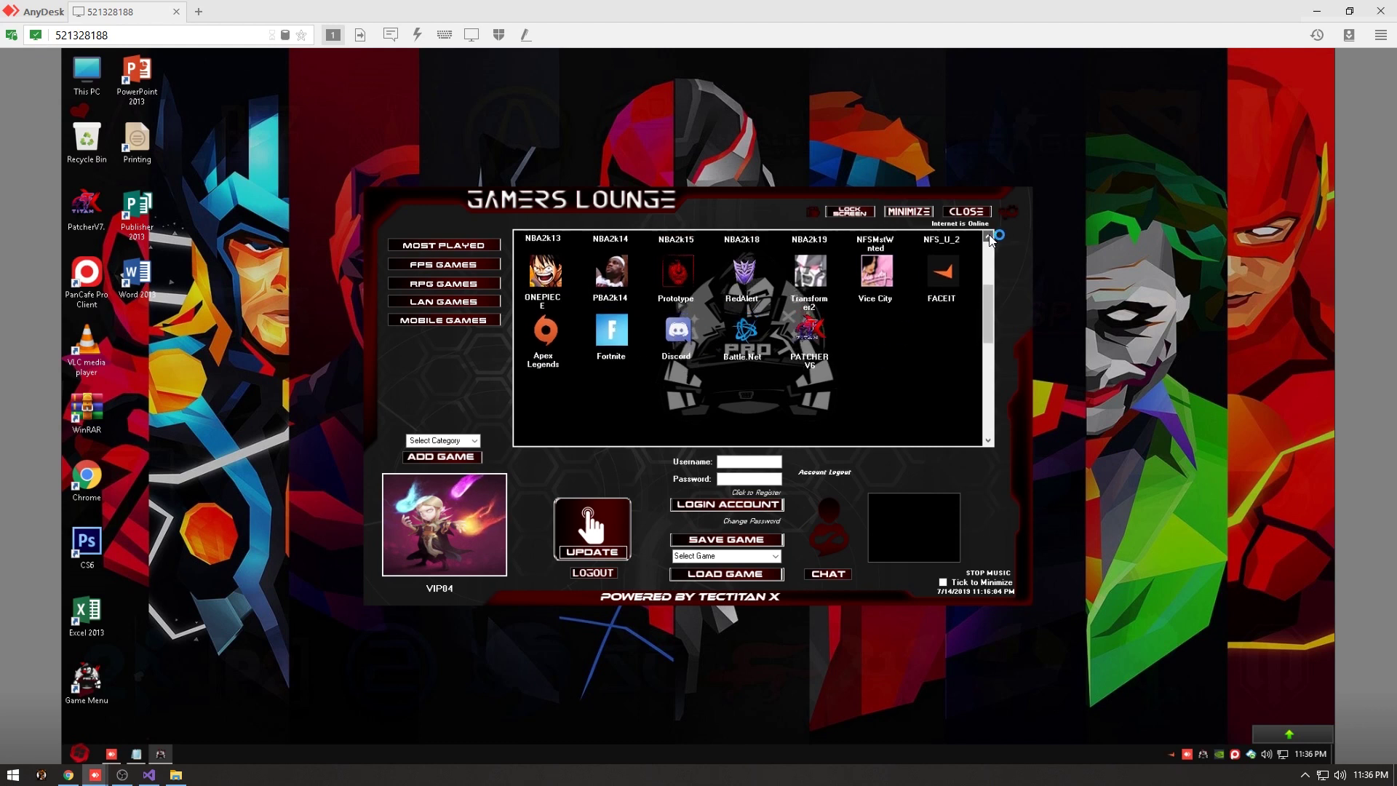
scroll(978, 291, up, 3)
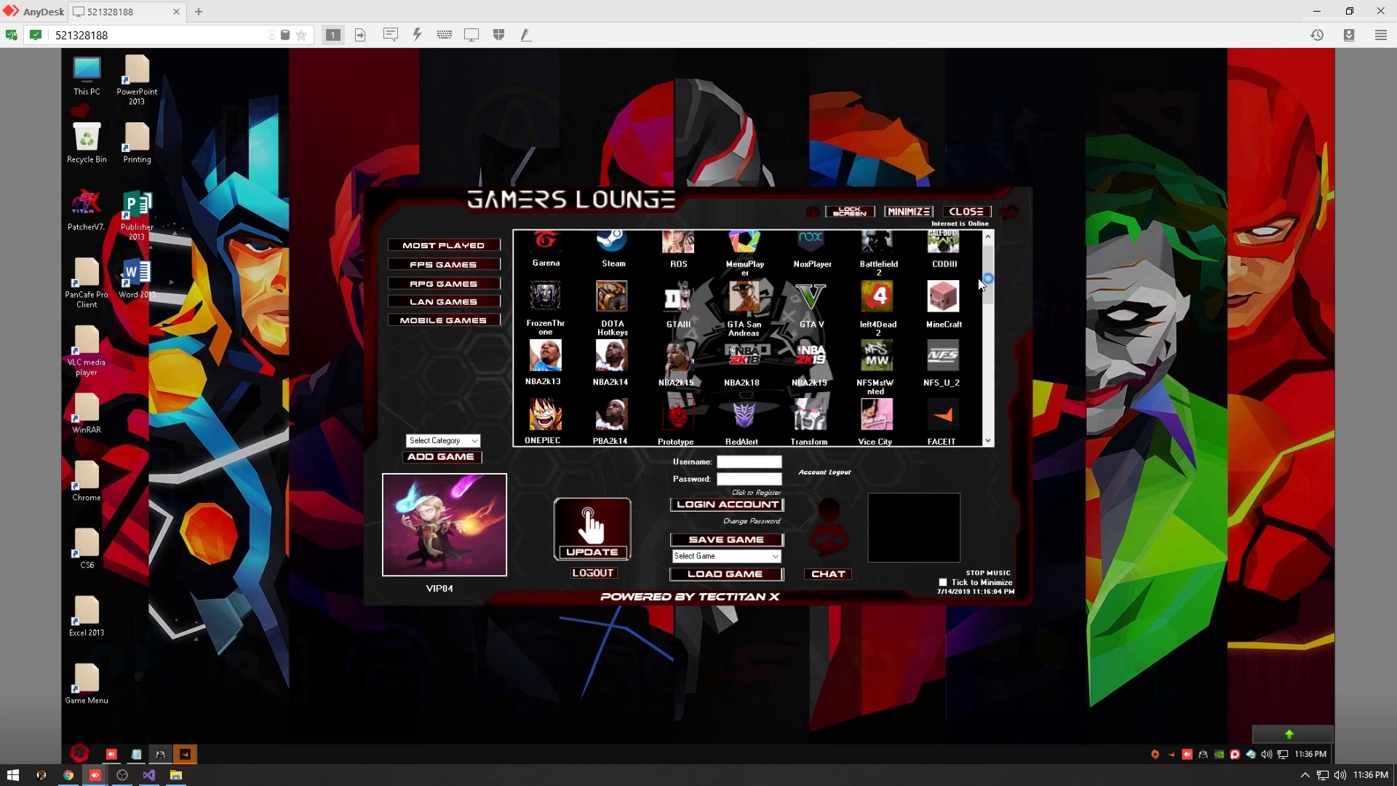
scroll(977, 273, up, 1)
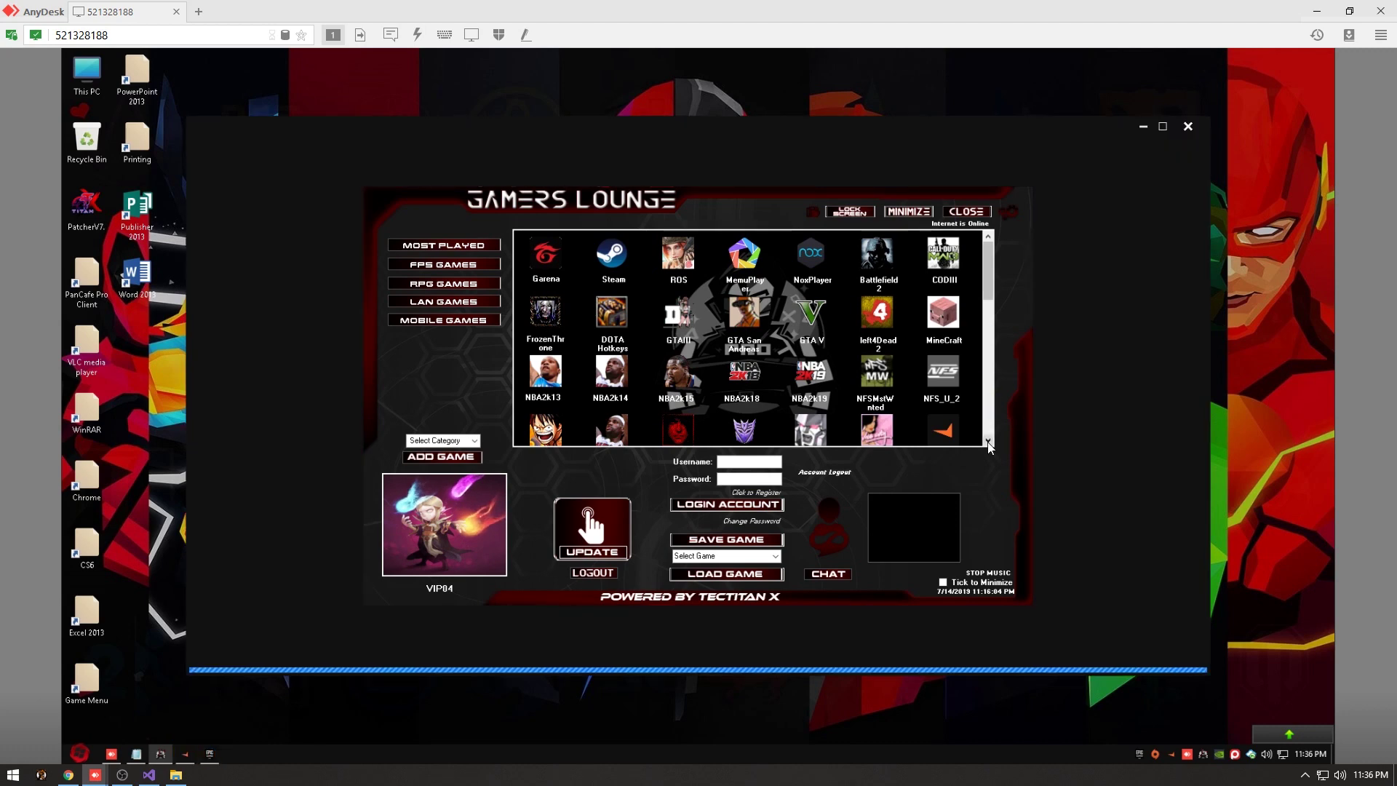
scroll(987, 295, down, 5)
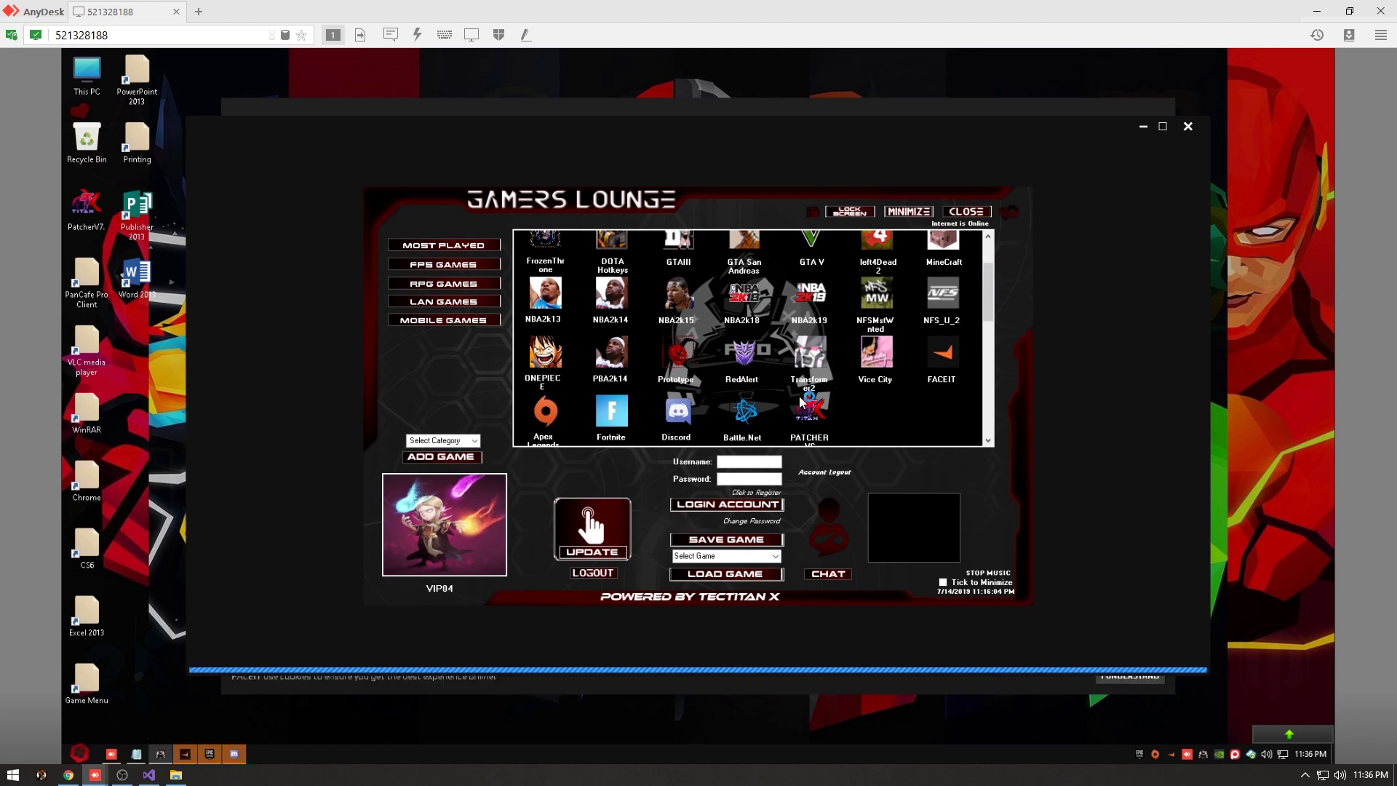
Cycle through the Epic, Origin and FACEIT windows and close the FACEIT login.
click(190, 756)
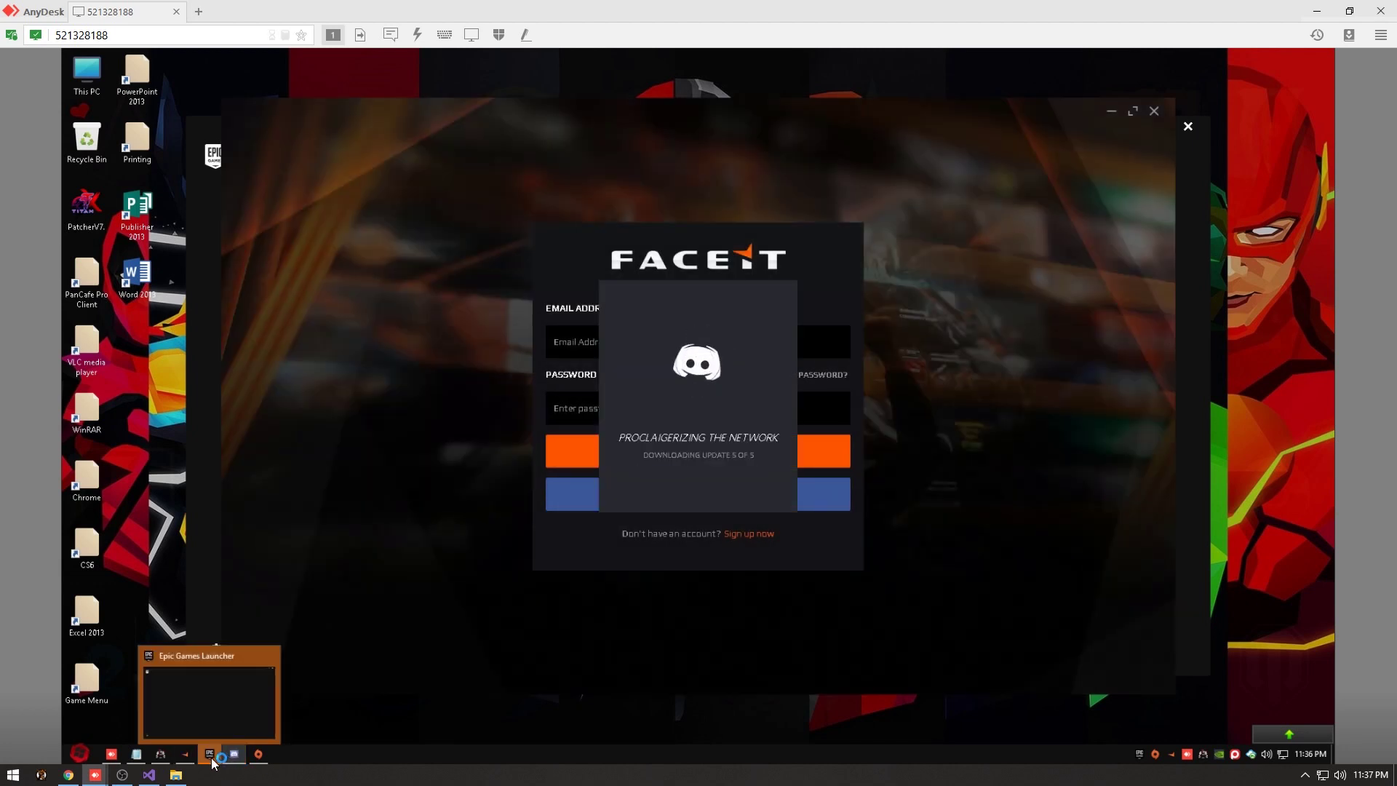
click(211, 757)
click(265, 757)
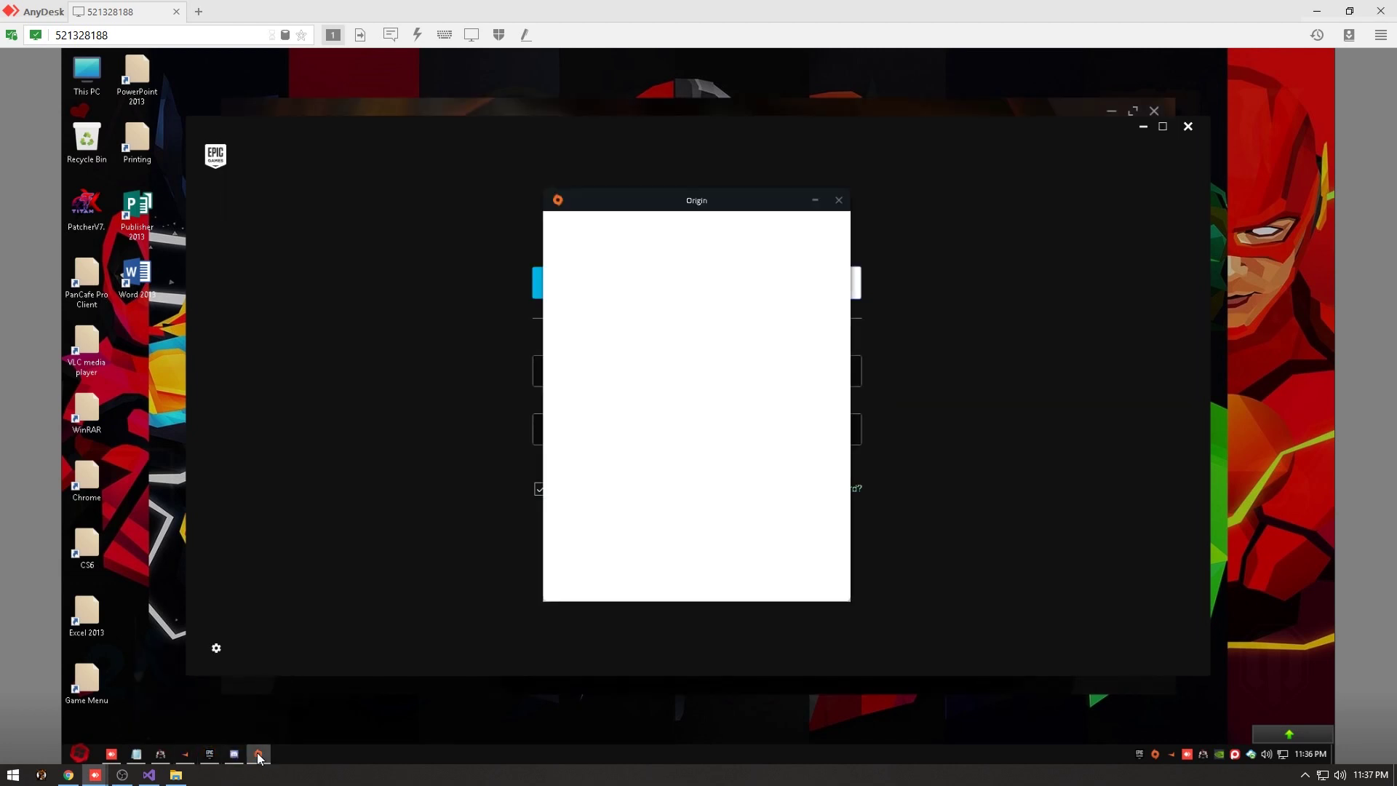
click(234, 755)
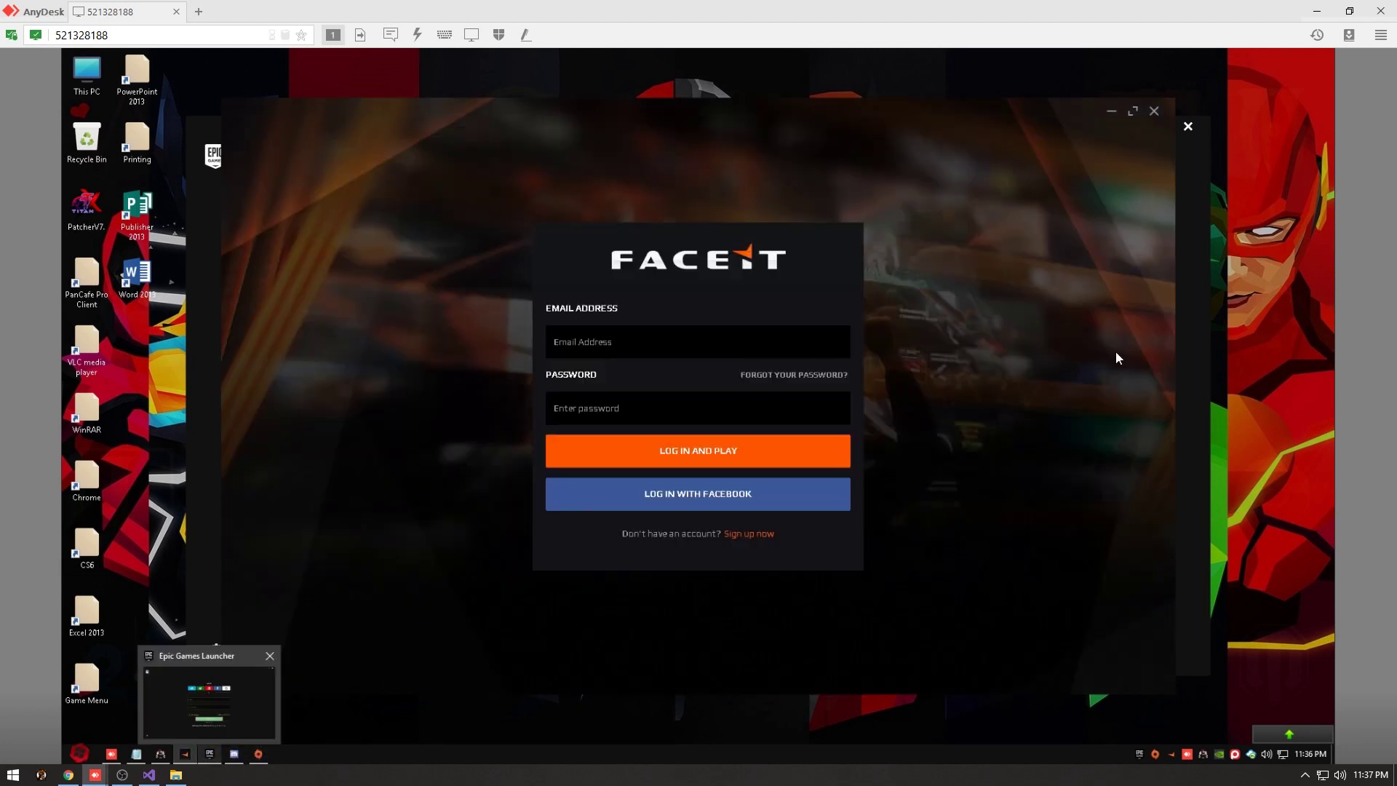
click(1155, 111)
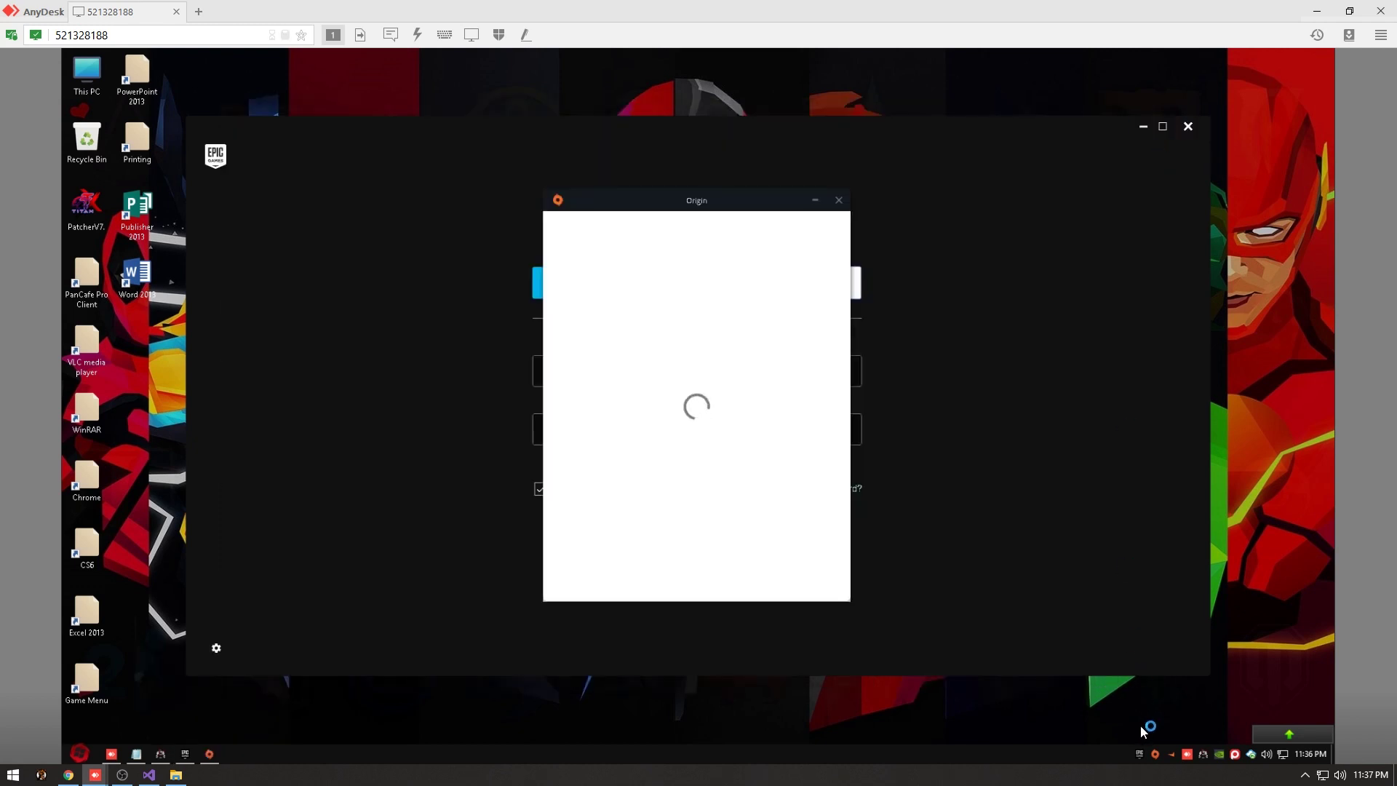
Start the Discord updater from its tray icon menu and check its window.
right_click(1170, 753)
click(1193, 693)
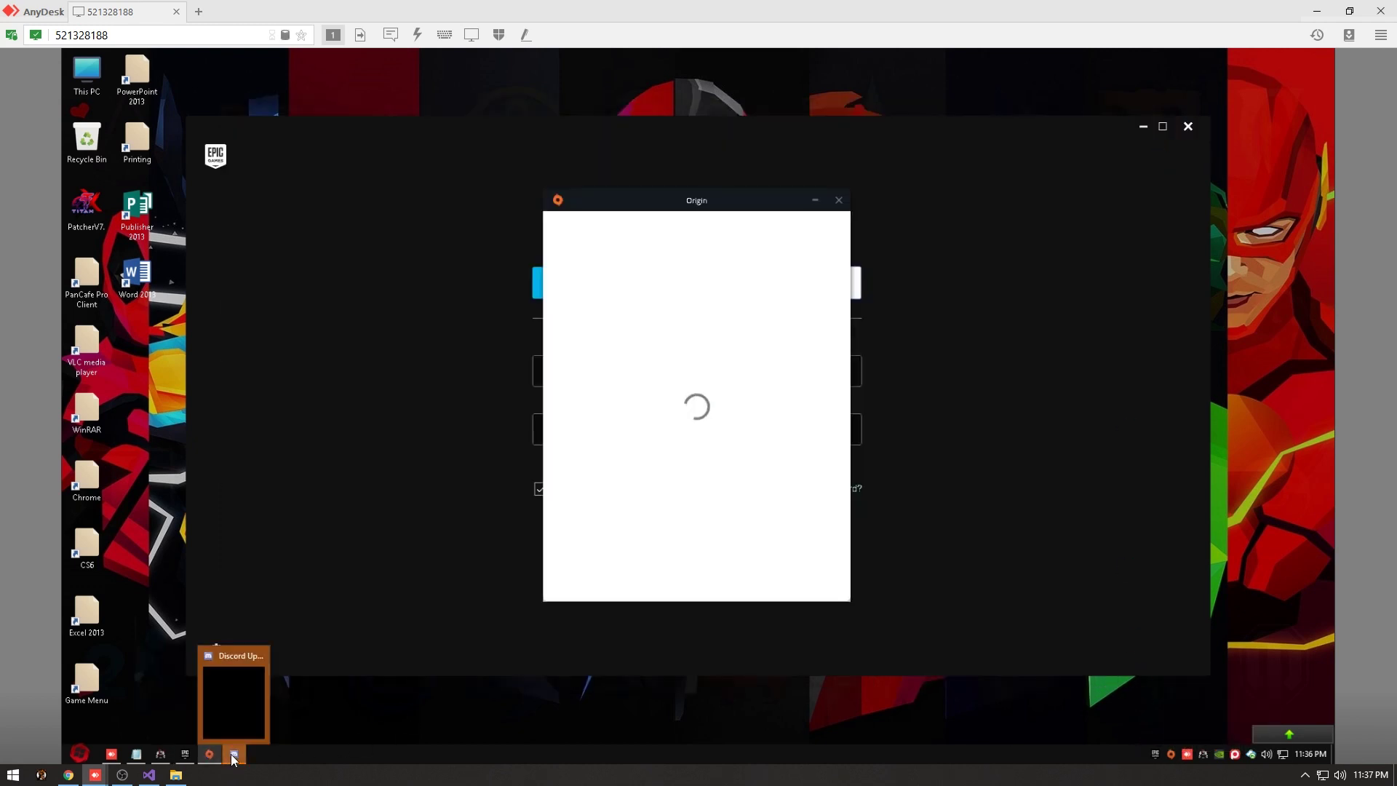
click(233, 757)
Bring Epic's sign-in form forward and enter the account e-mail.
click(526, 421)
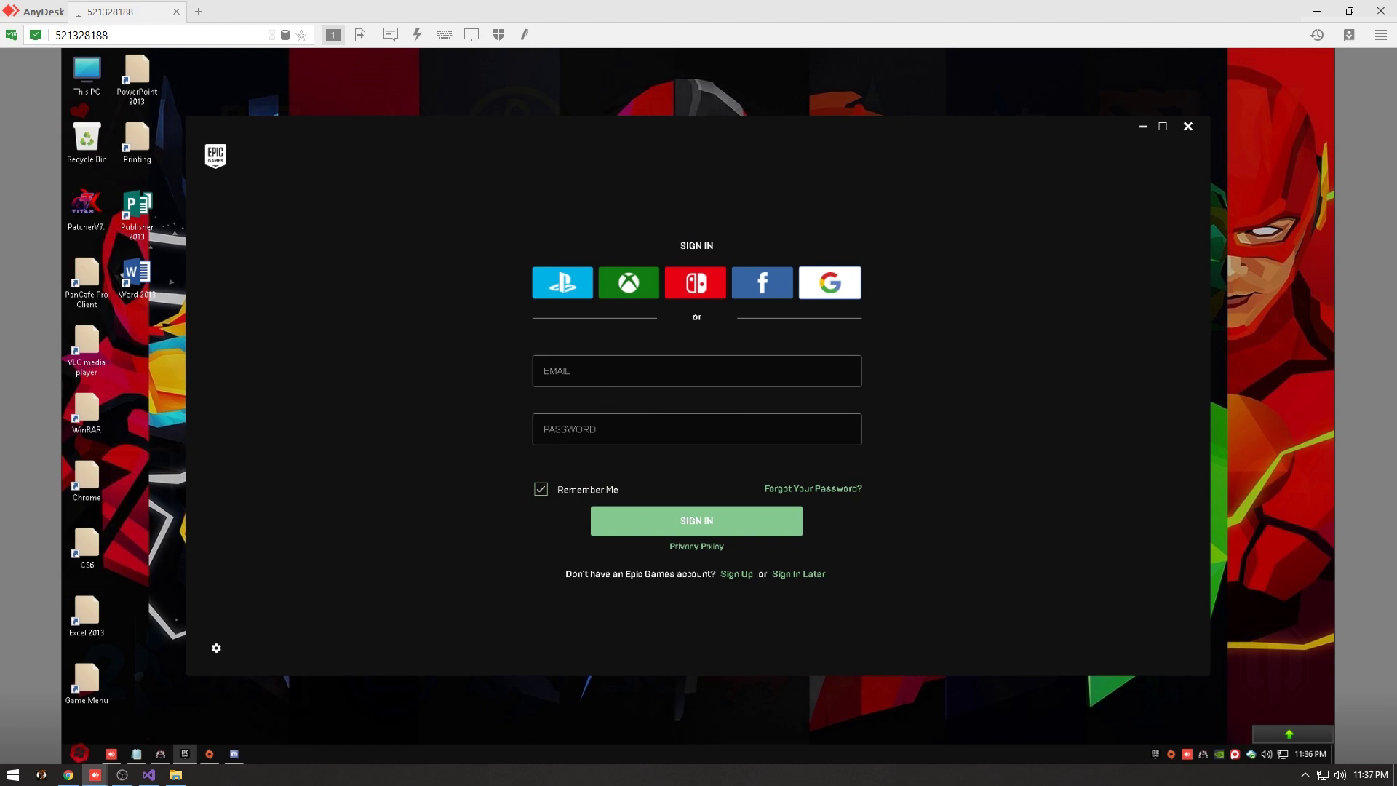
click(630, 371)
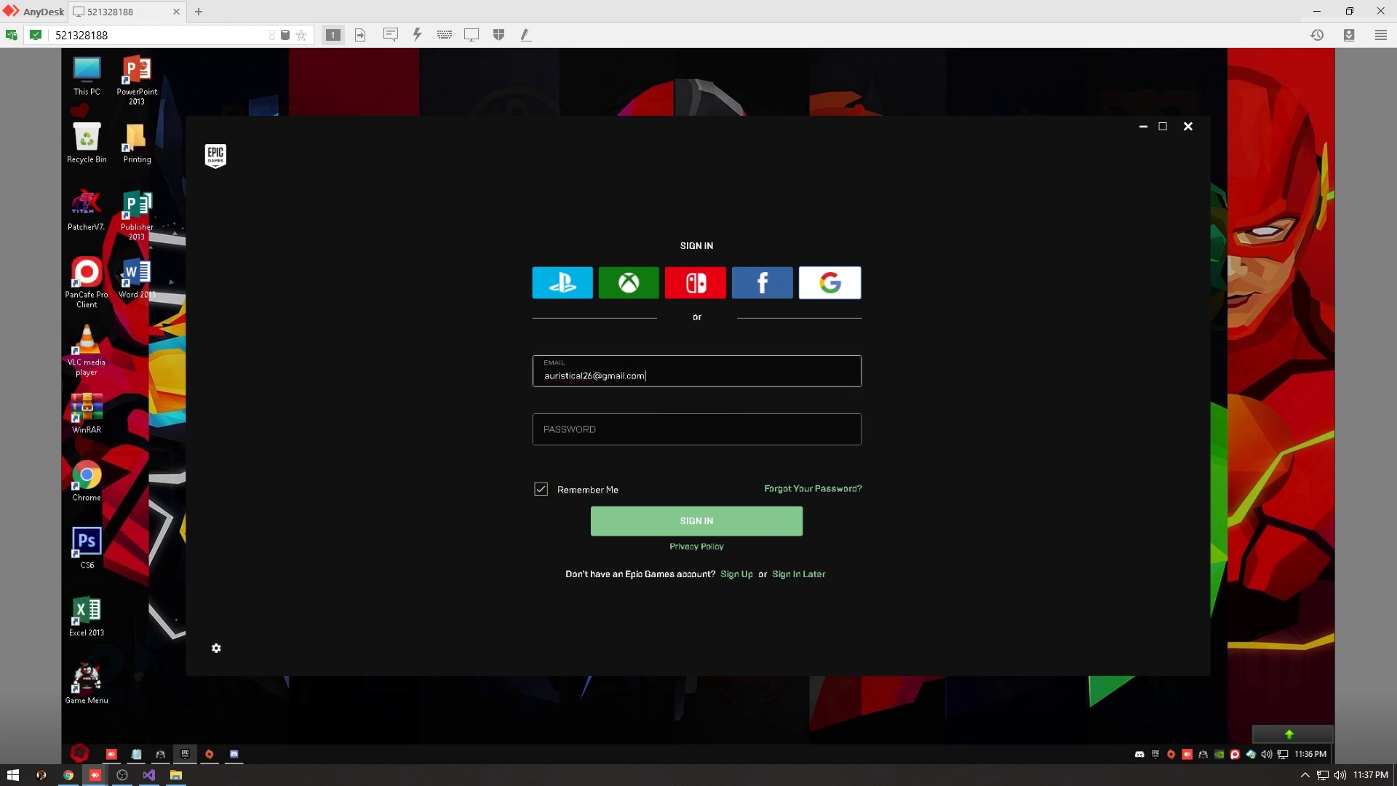
Enter the Epic password, dismiss the Sign in Failed error, and start retyping it.
click(697, 429)
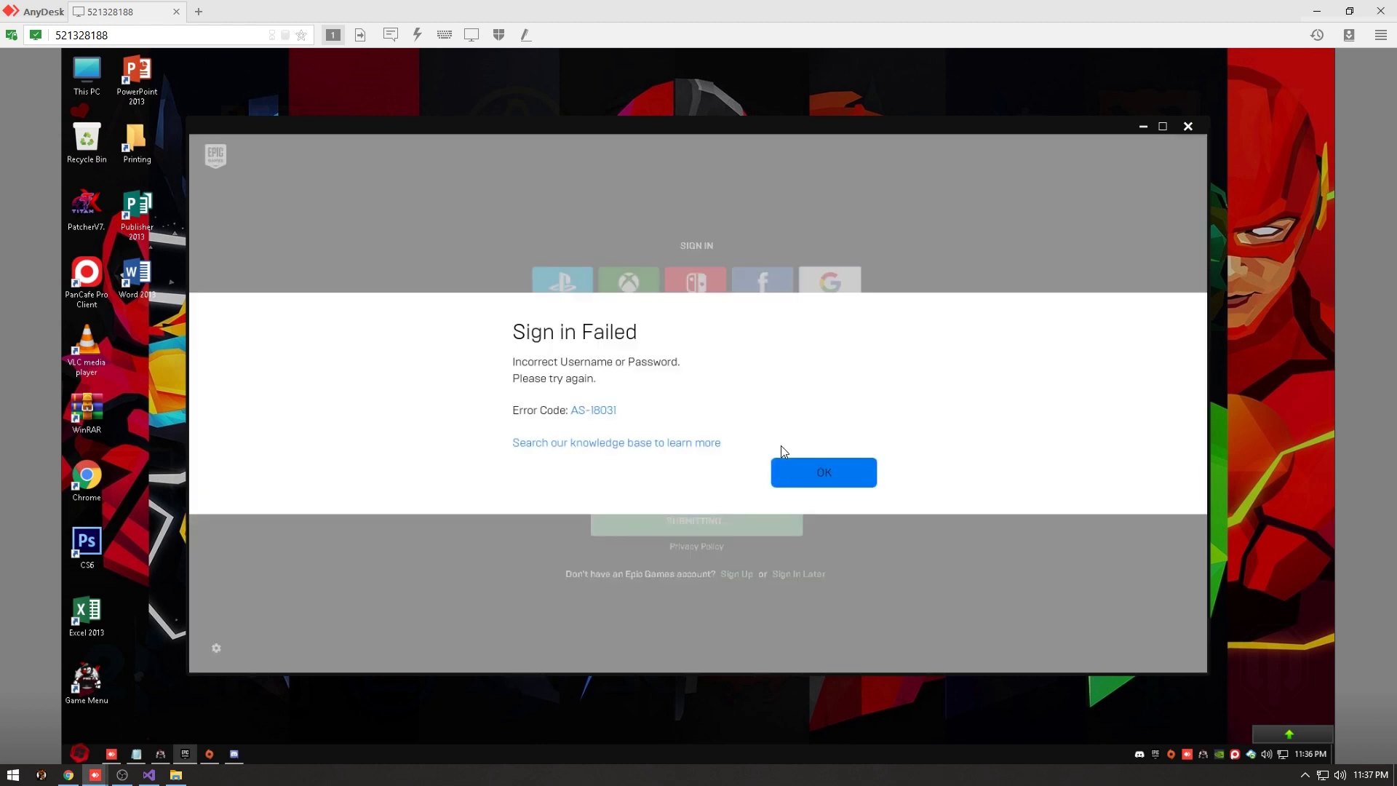
click(782, 462)
click(658, 418)
text(••)
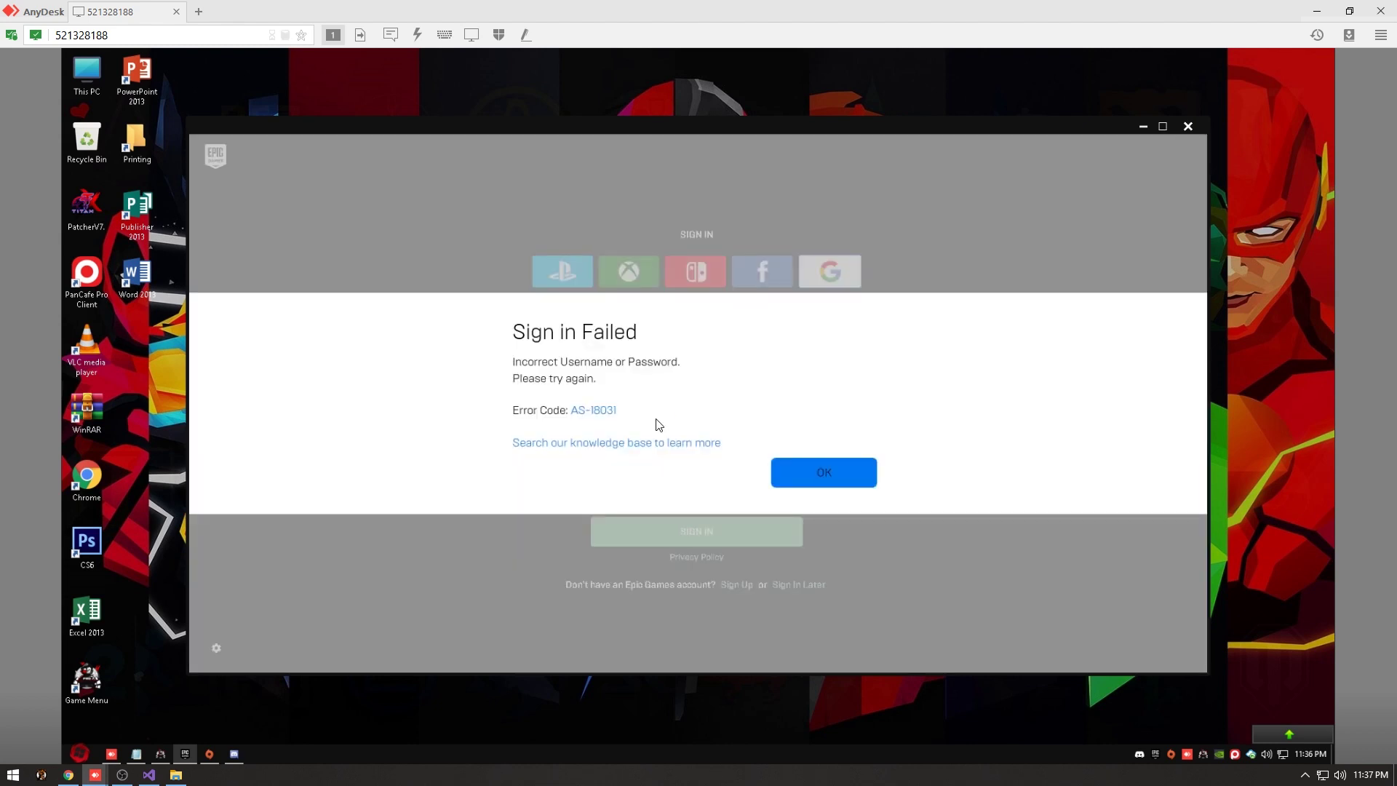
Dismiss the second error, re-enter the full password to sign in, and close the reset page.
click(859, 480)
click(680, 428)
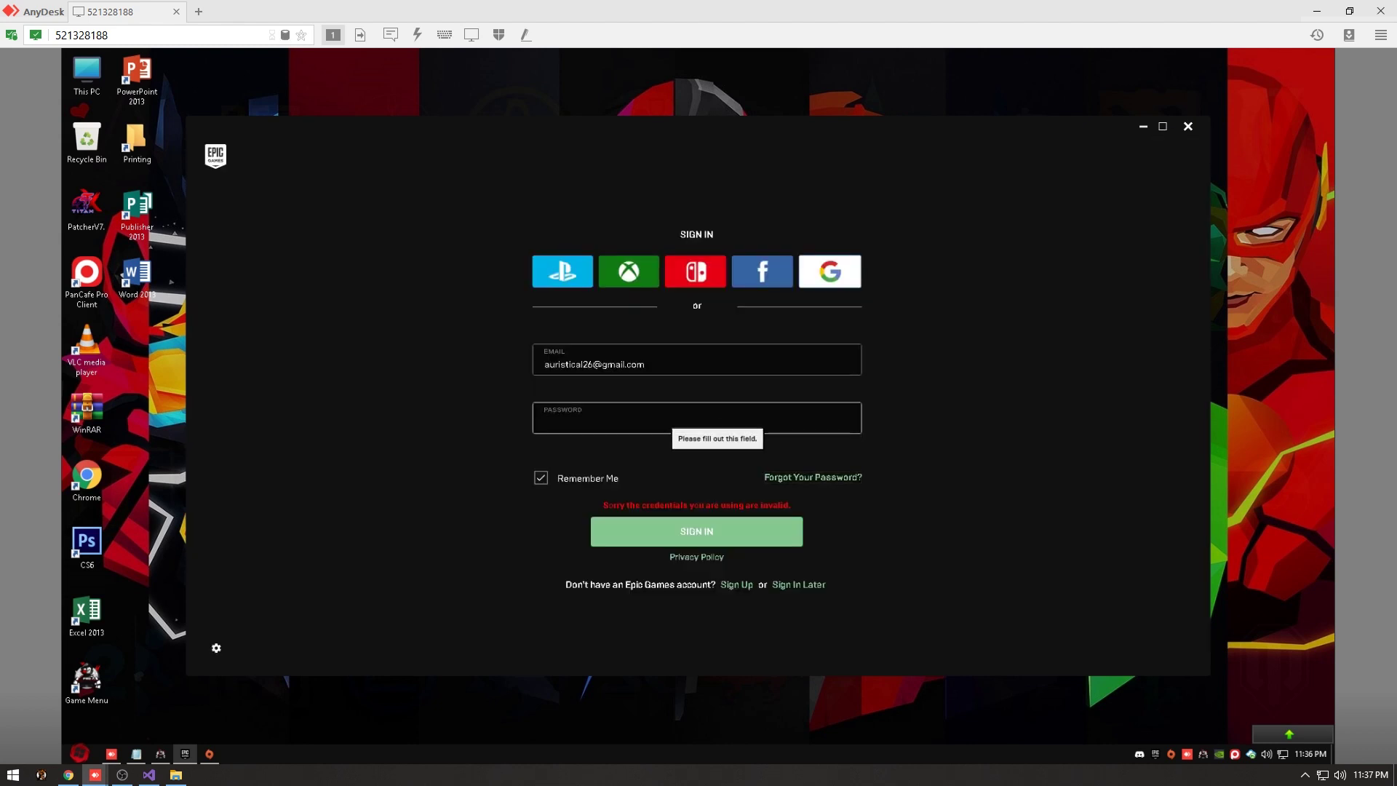
text(••••••••••••)
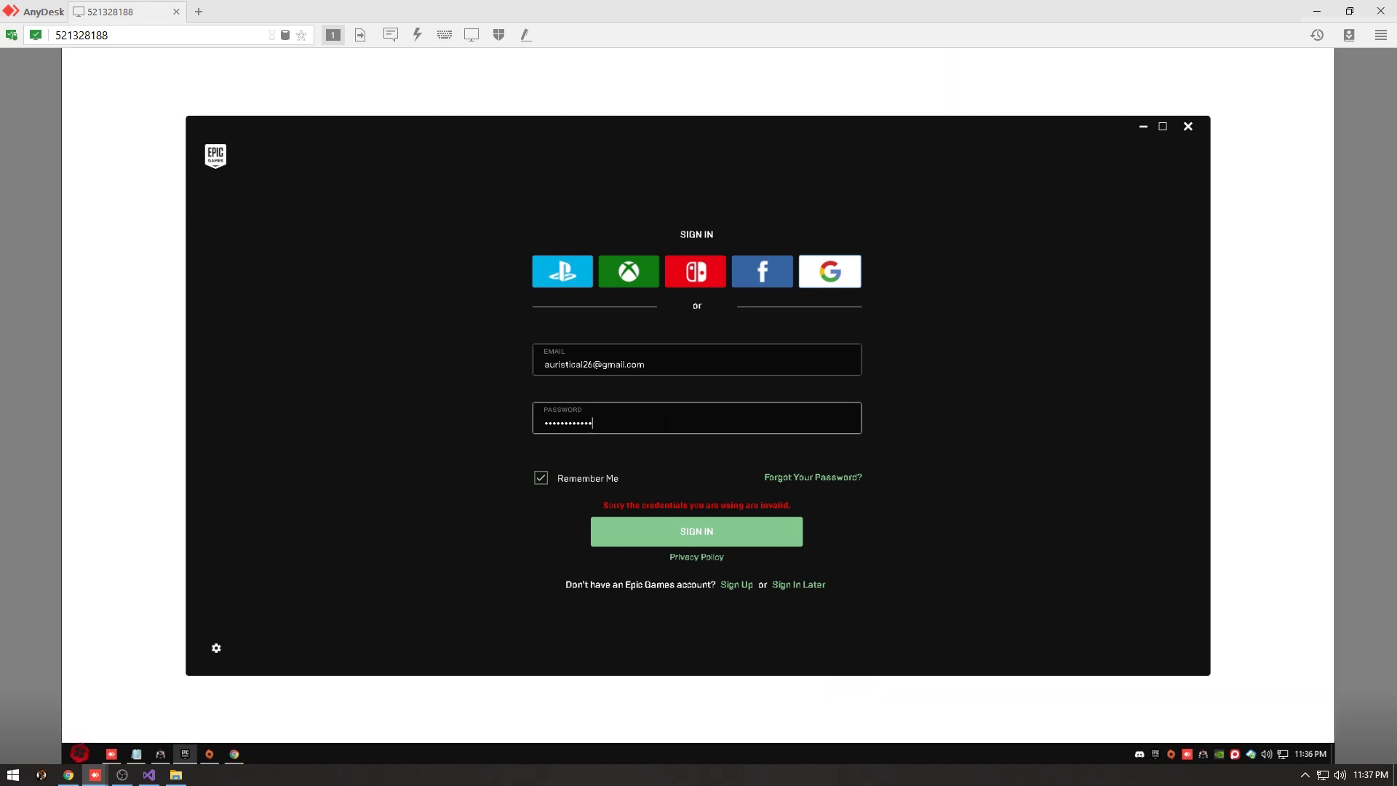
key(Return)
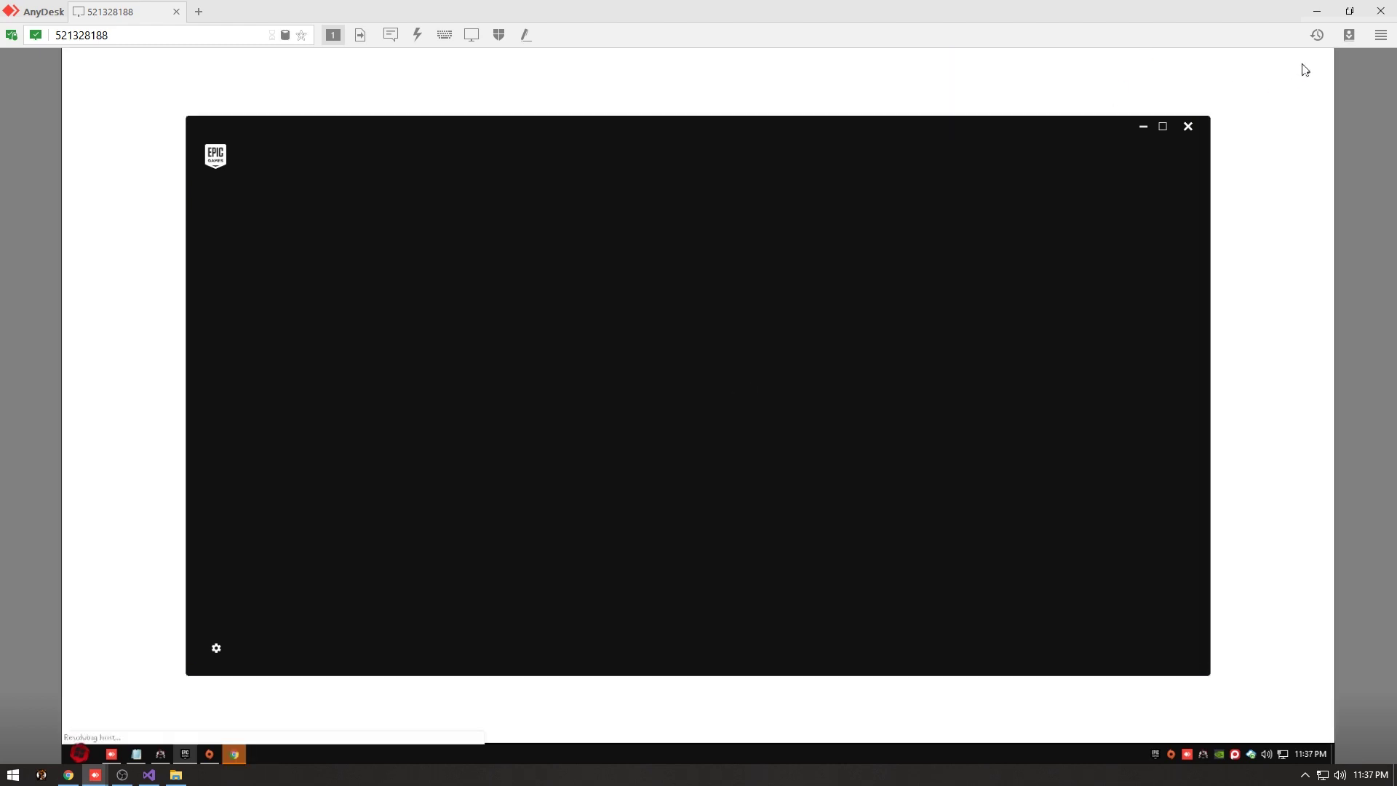
click(1321, 60)
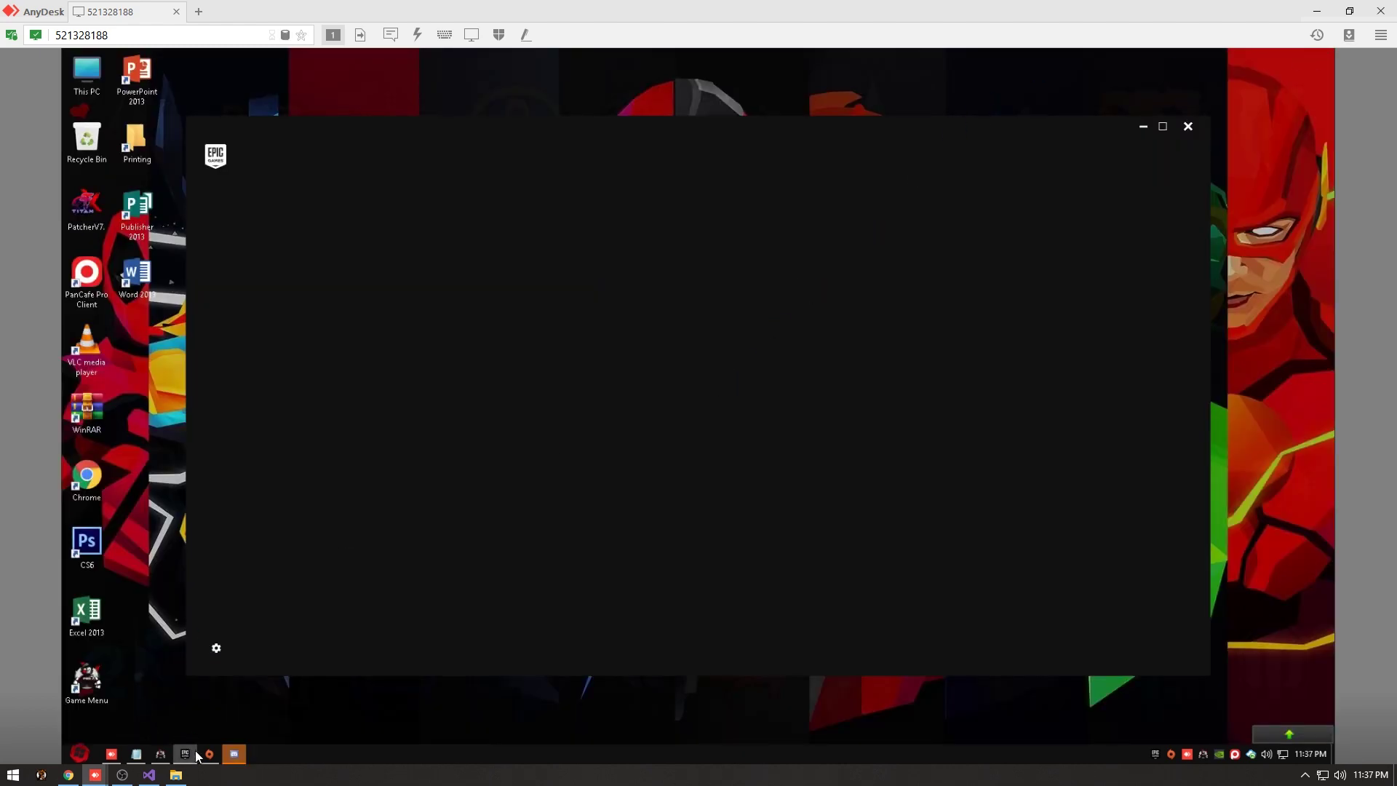
Sign in to Origin with the EA account e-mail, corrected for a typo, and password.
click(209, 754)
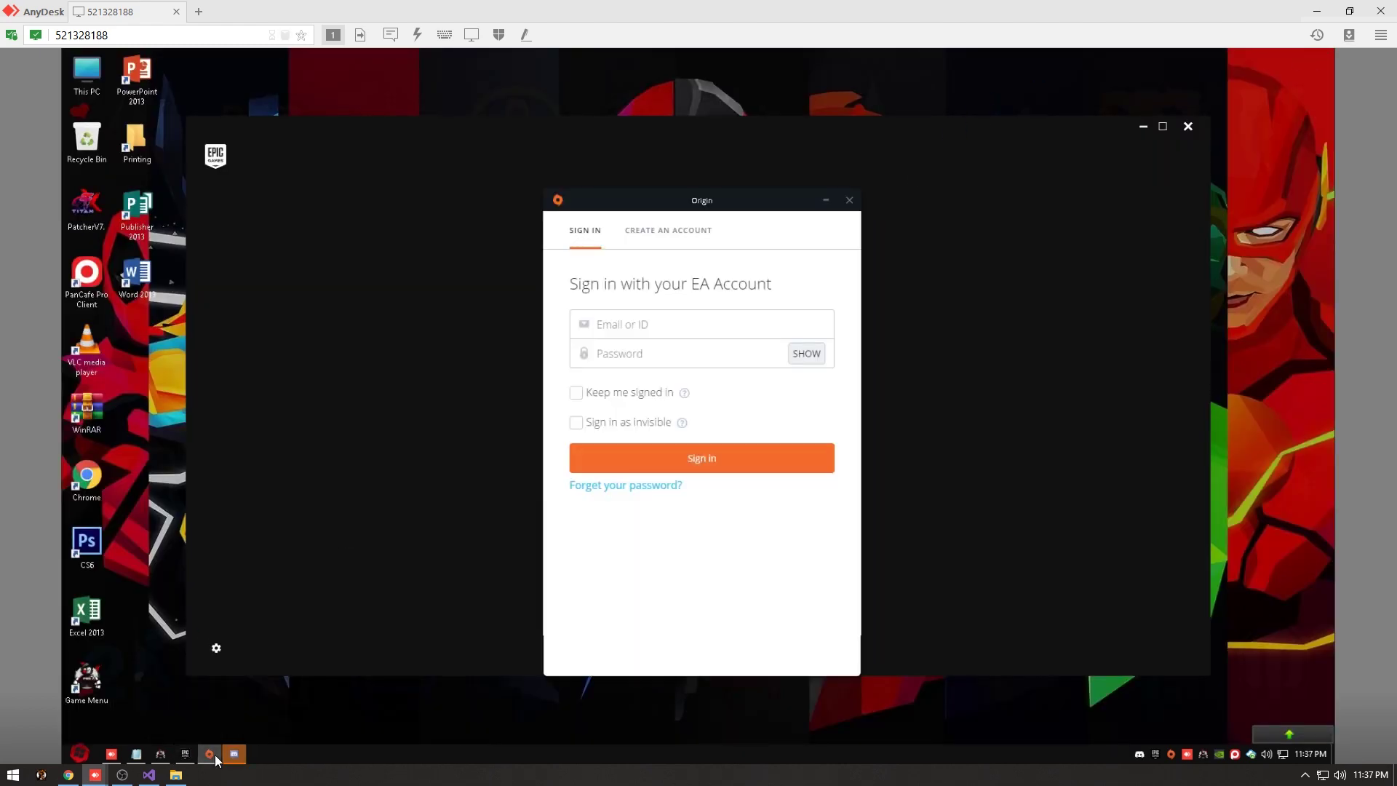
click(703, 324)
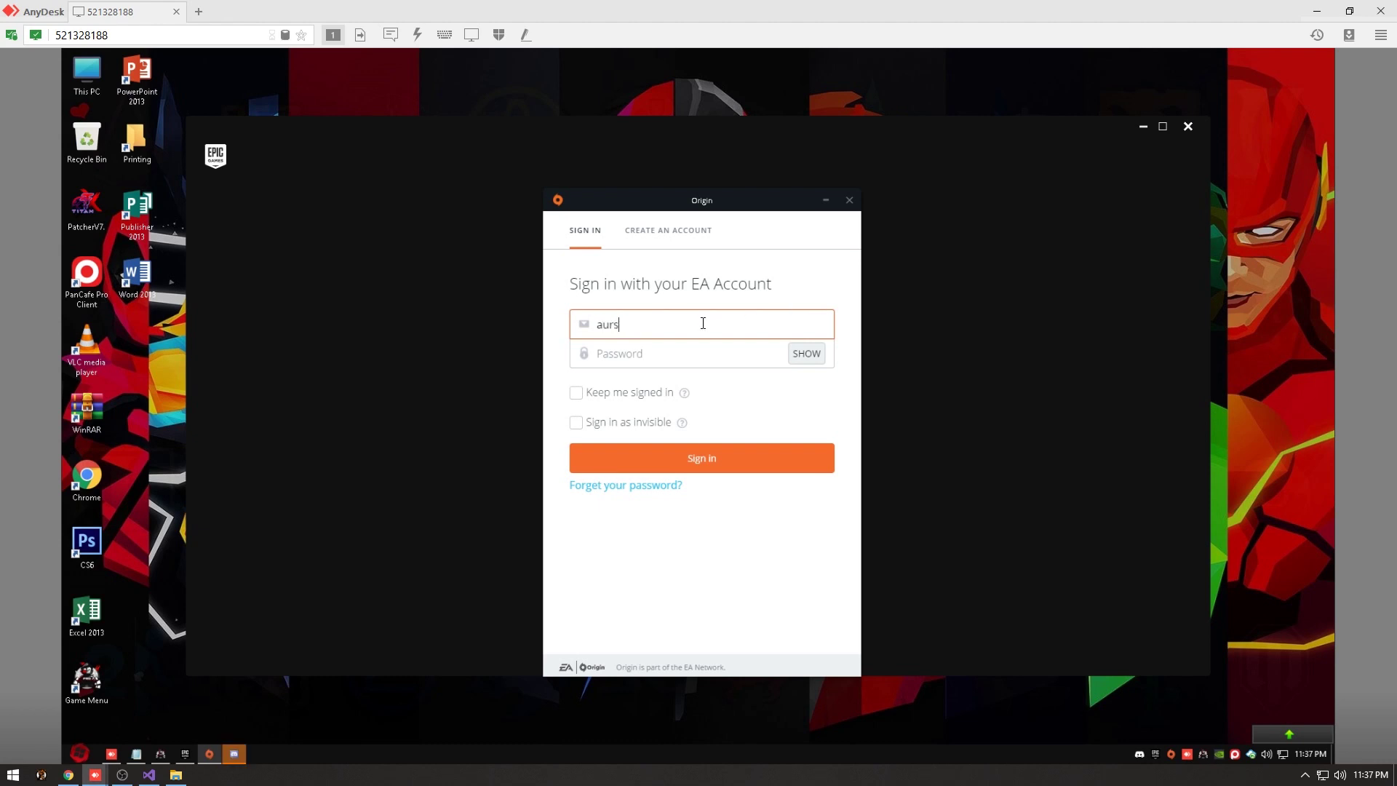
key(Tab)
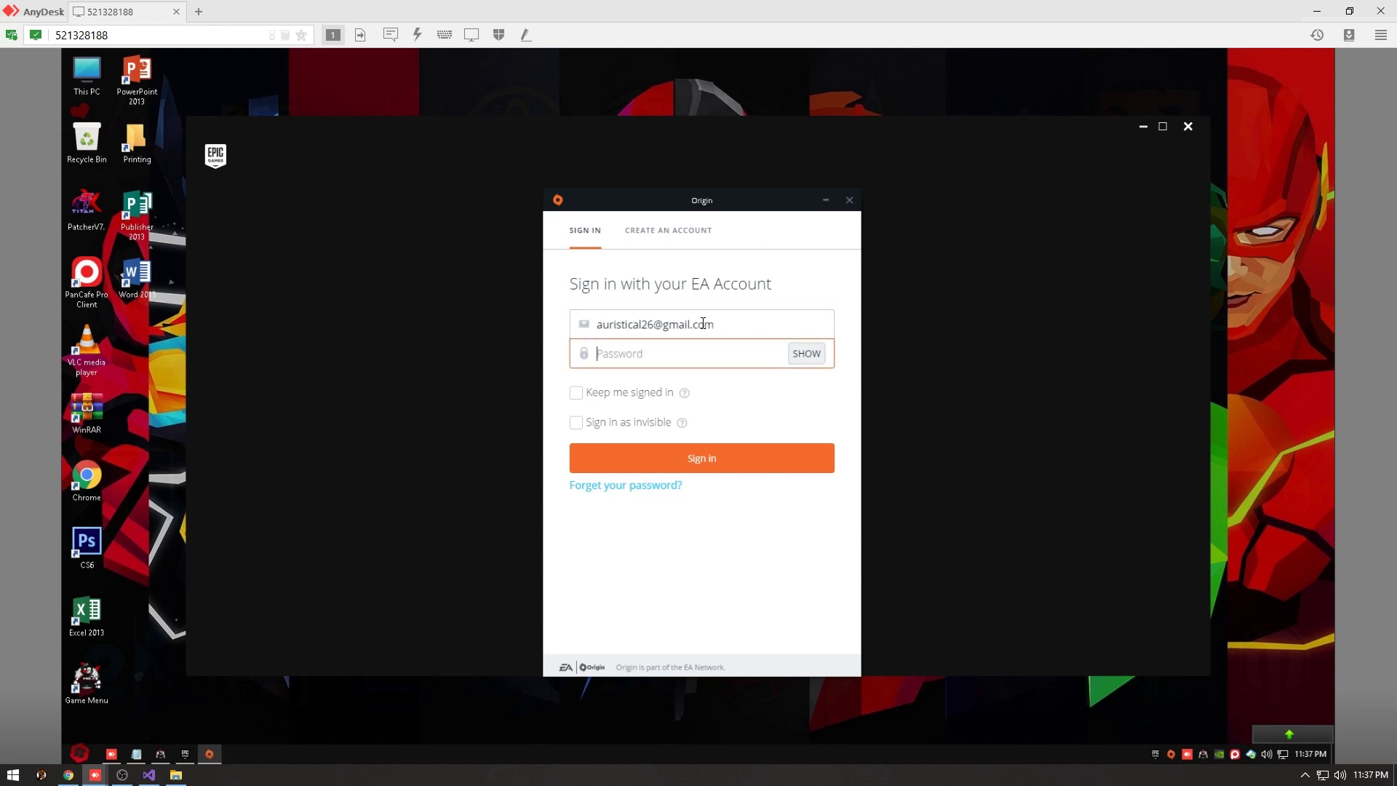
text(••••••••••••)
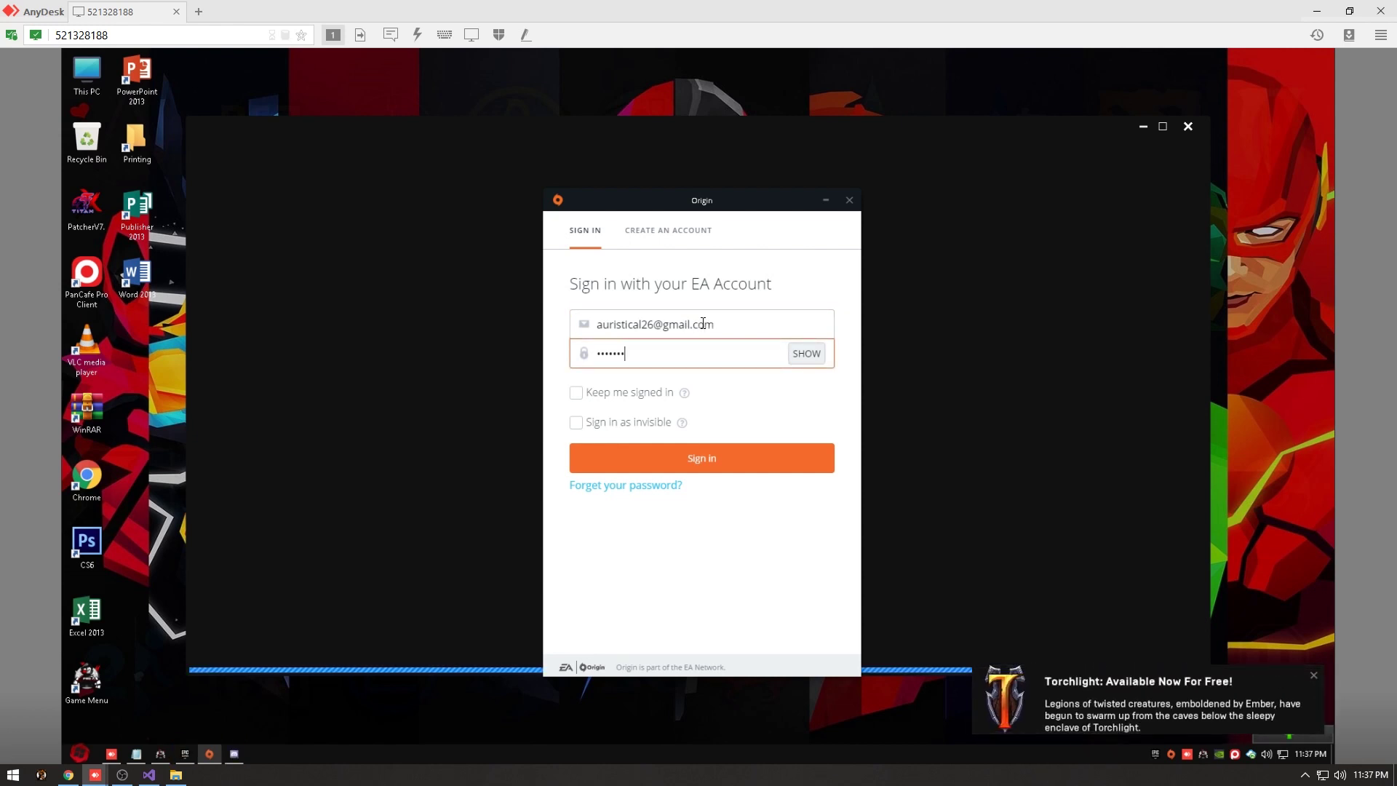
key(Return)
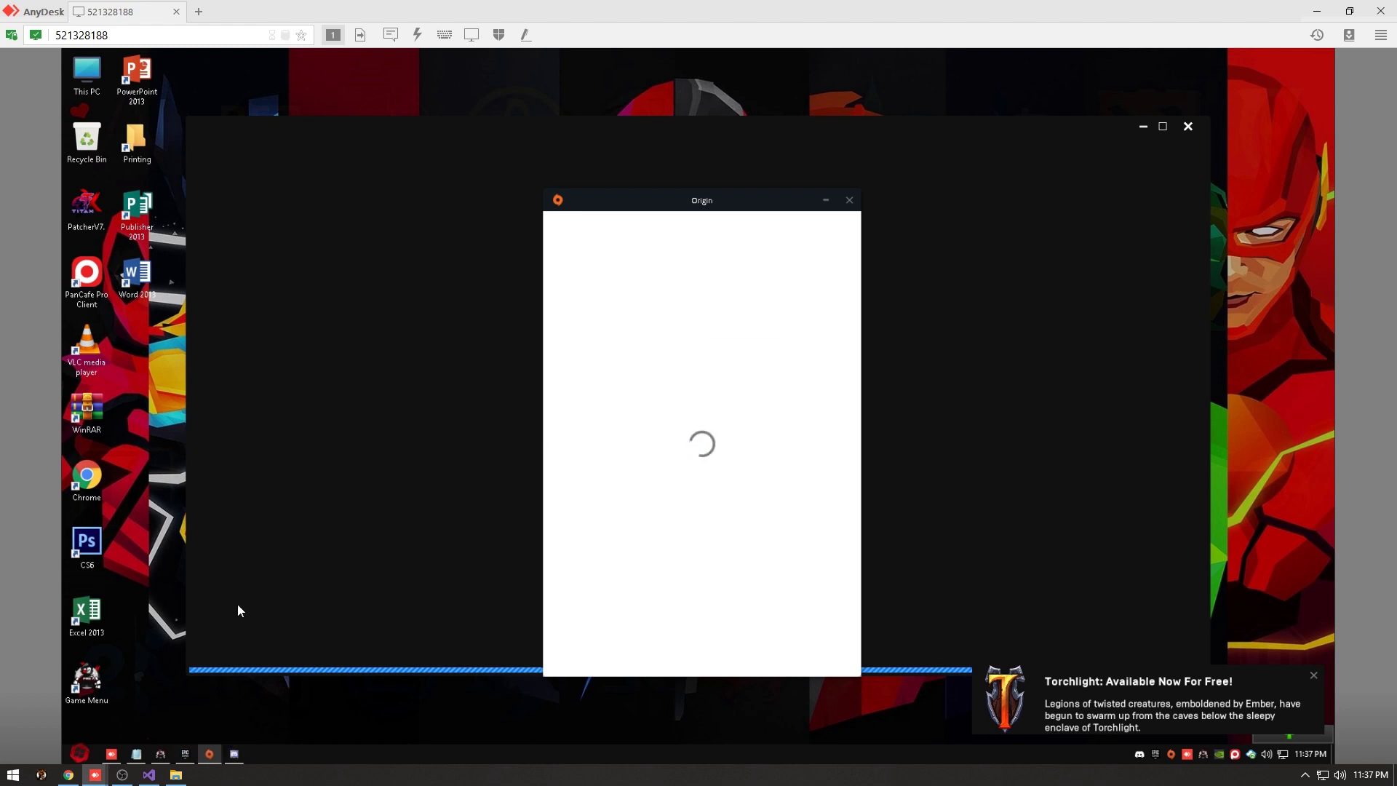
Check the Discord updater, then open the Epic Games Launcher Library showing Fortnite.
click(240, 762)
click(645, 589)
click(187, 754)
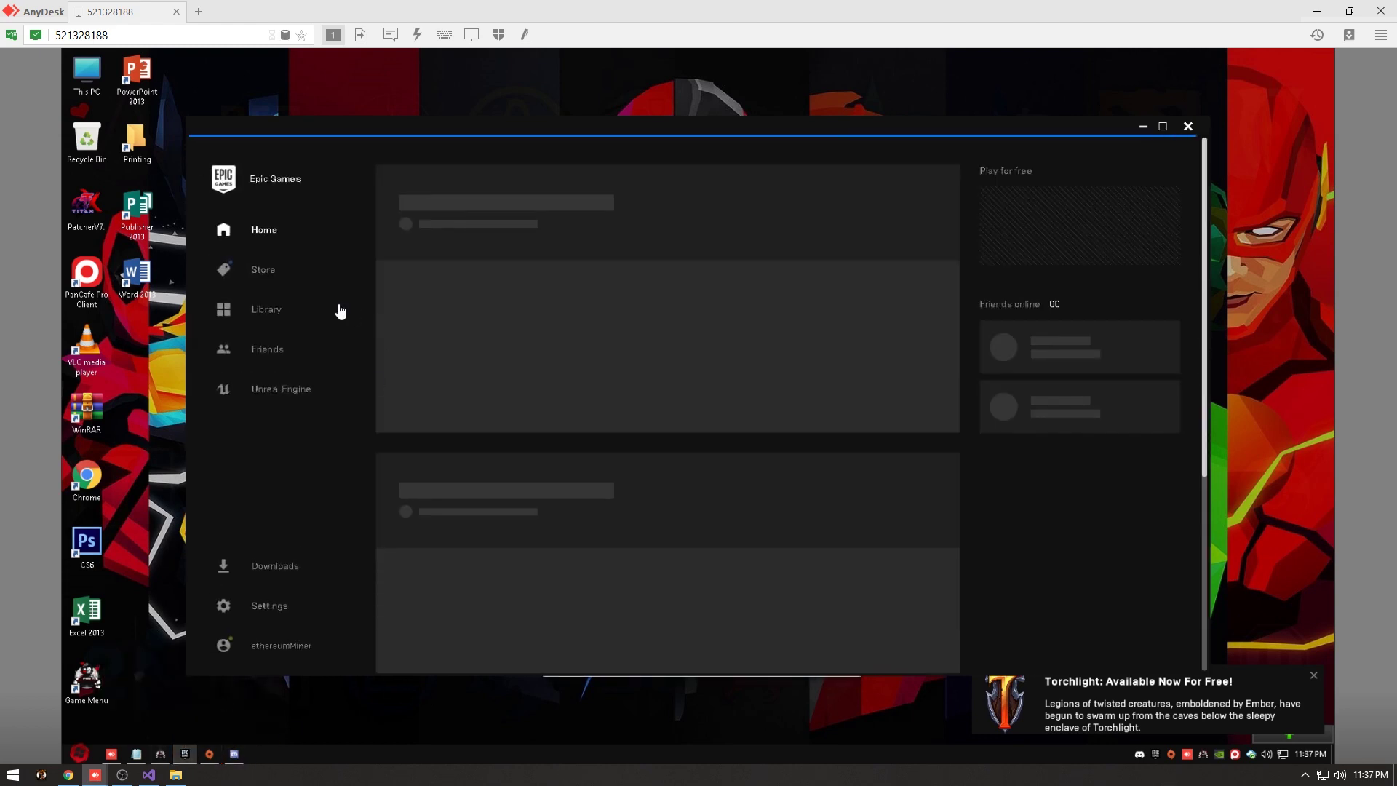
click(311, 291)
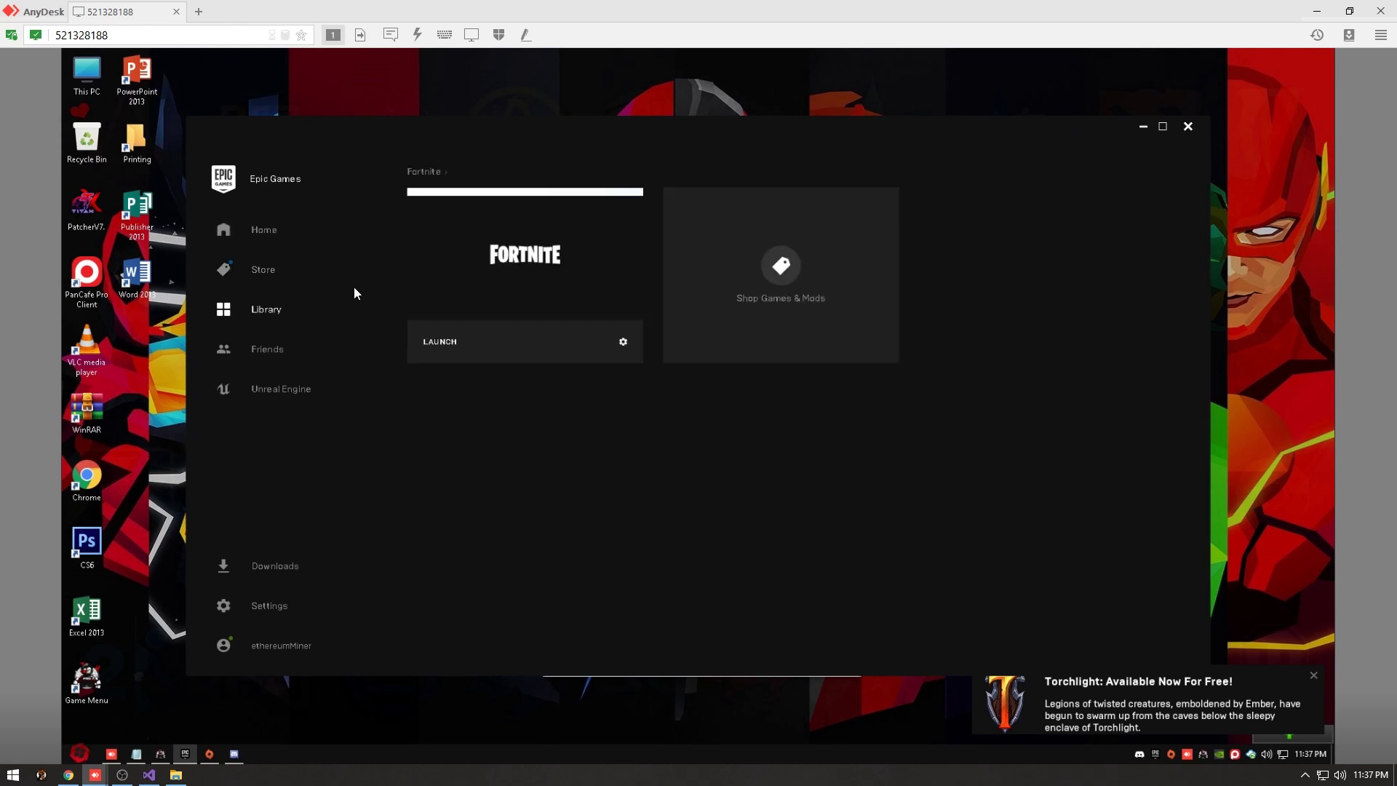
Launch Fortnite from the Library and submit the Origin password.
click(549, 354)
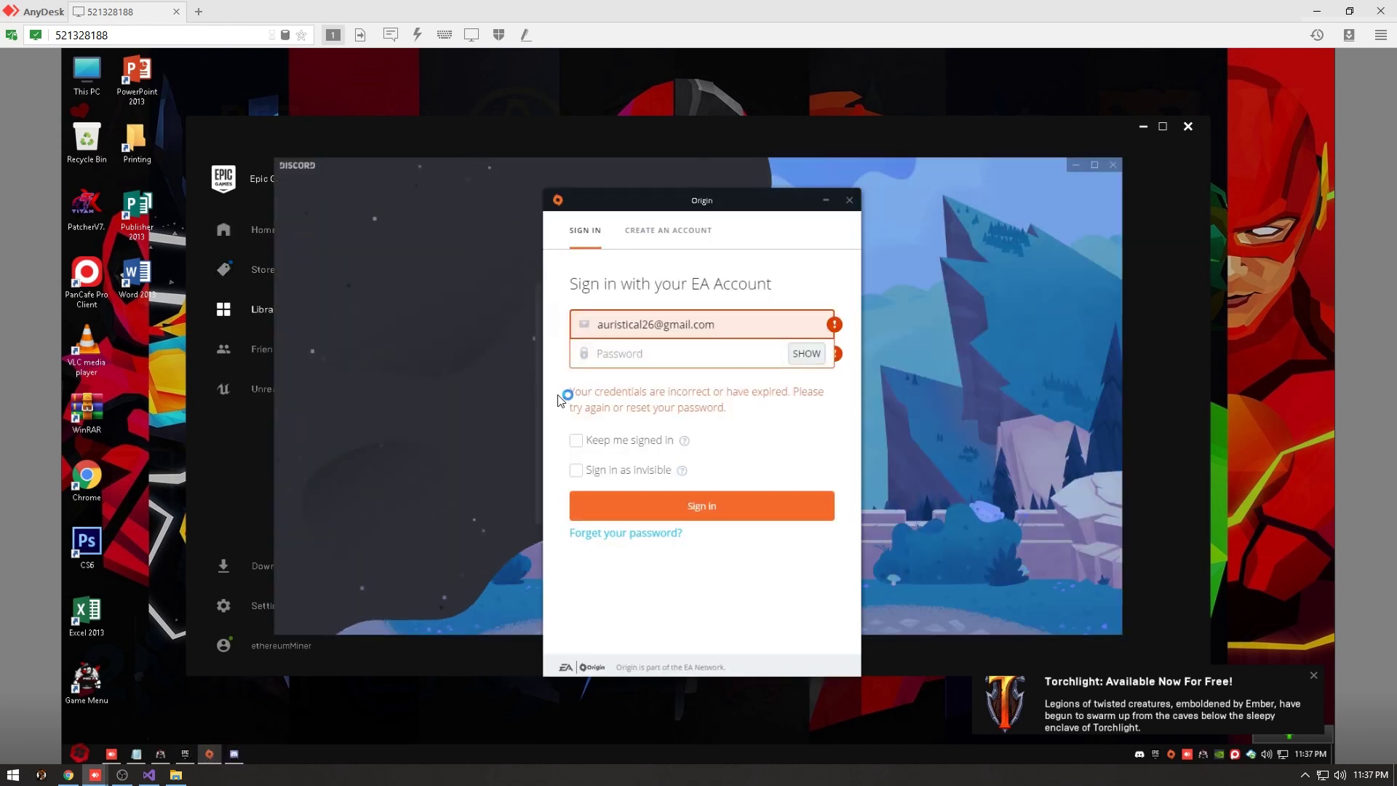
click(620, 360)
text(•••••••)
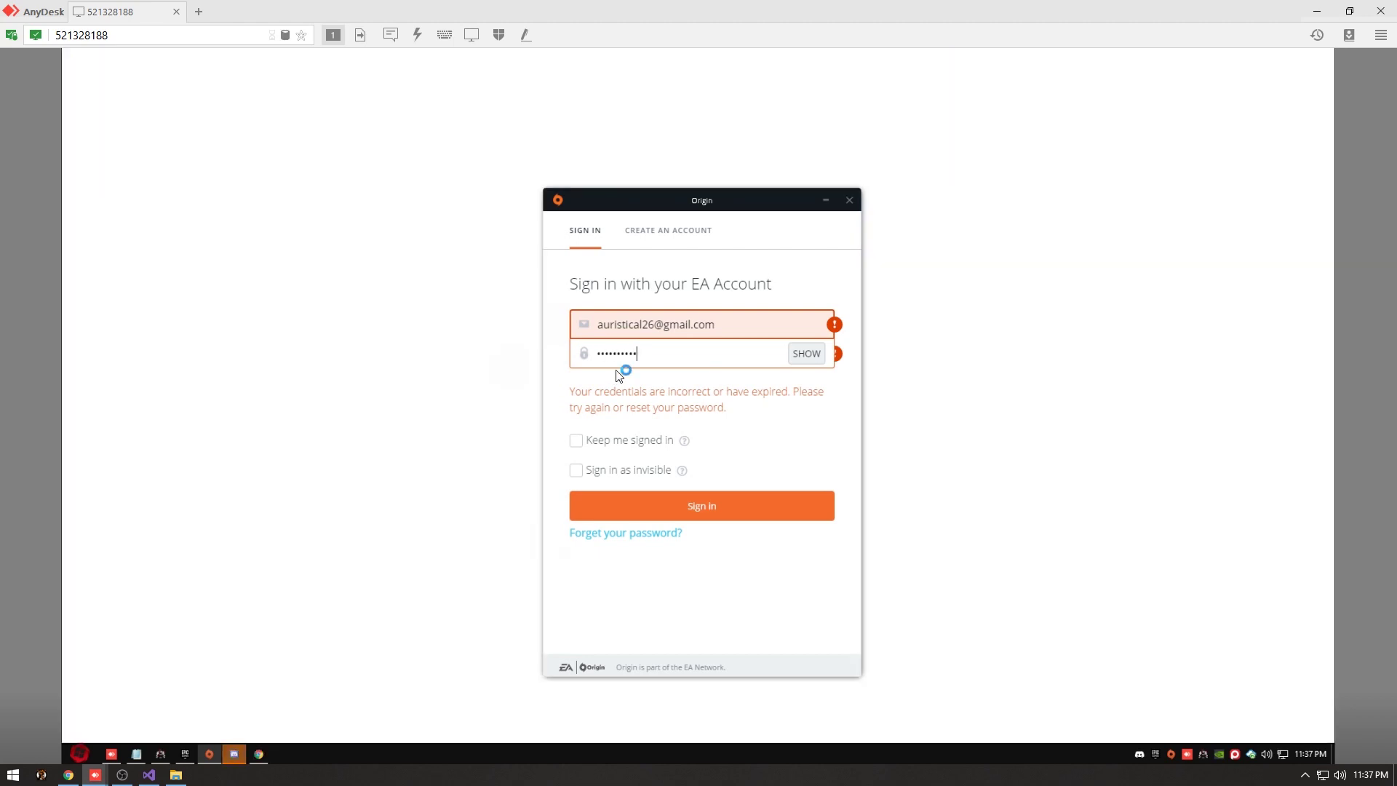
key(Return)
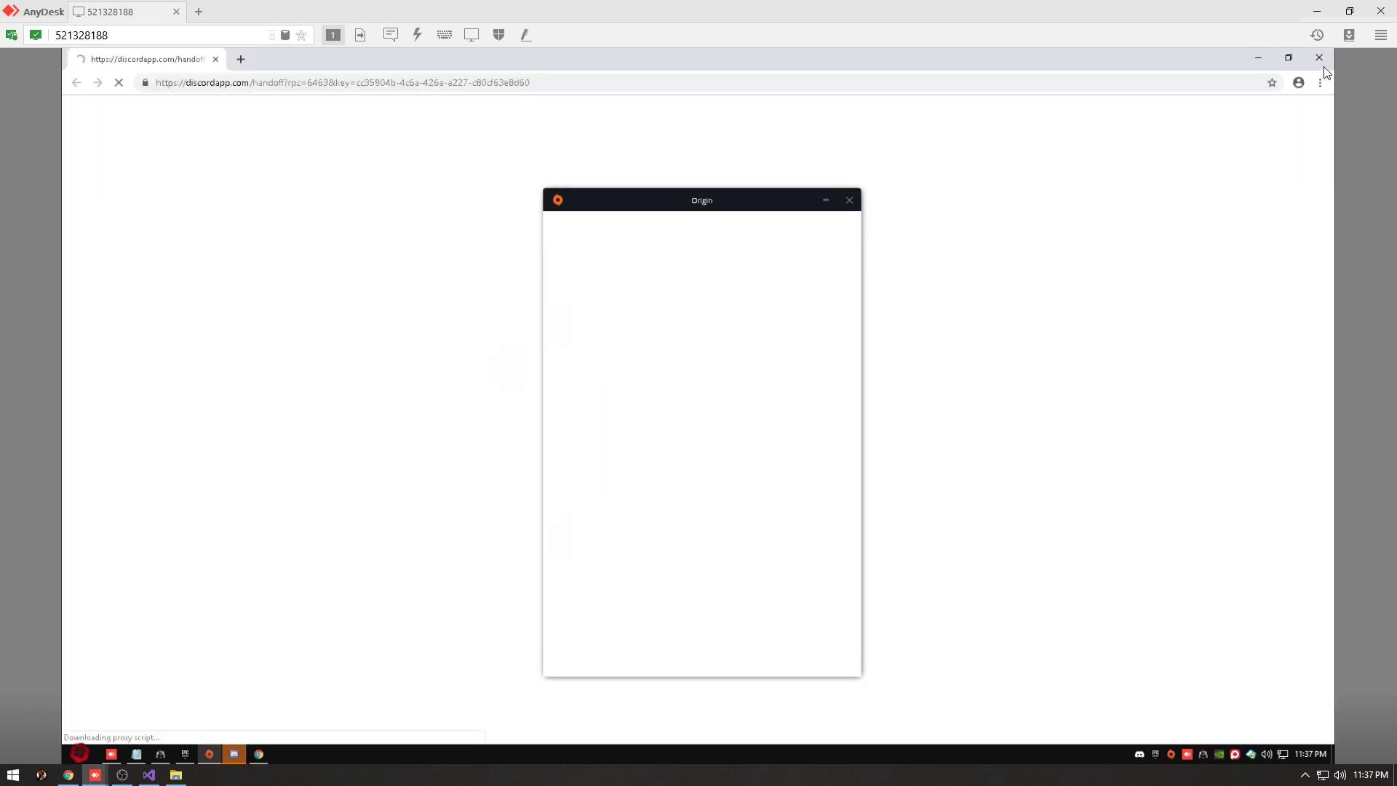
Close the leftover browser and Discord windows and bring Gamers Lounge to the front.
click(1319, 57)
mouse_move(223, 757)
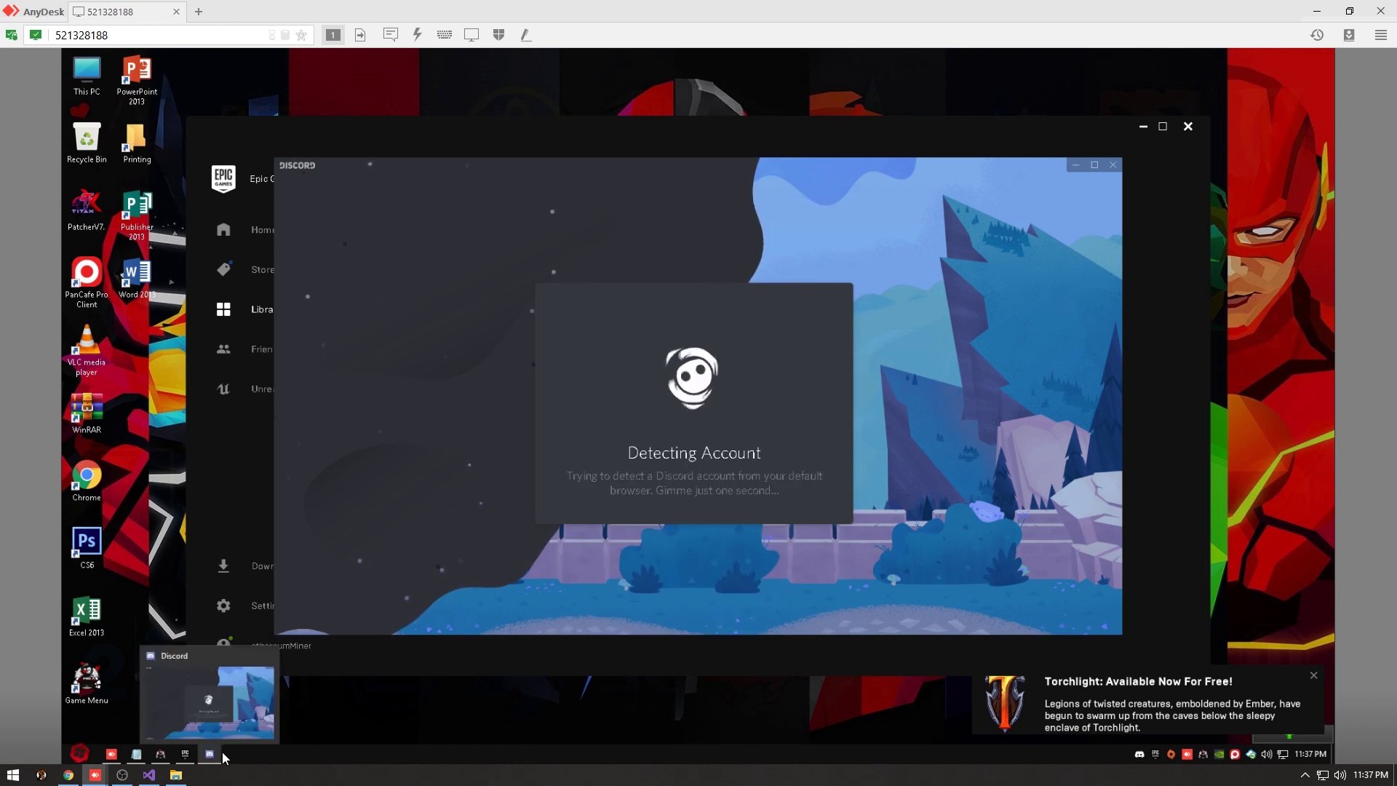
click(304, 342)
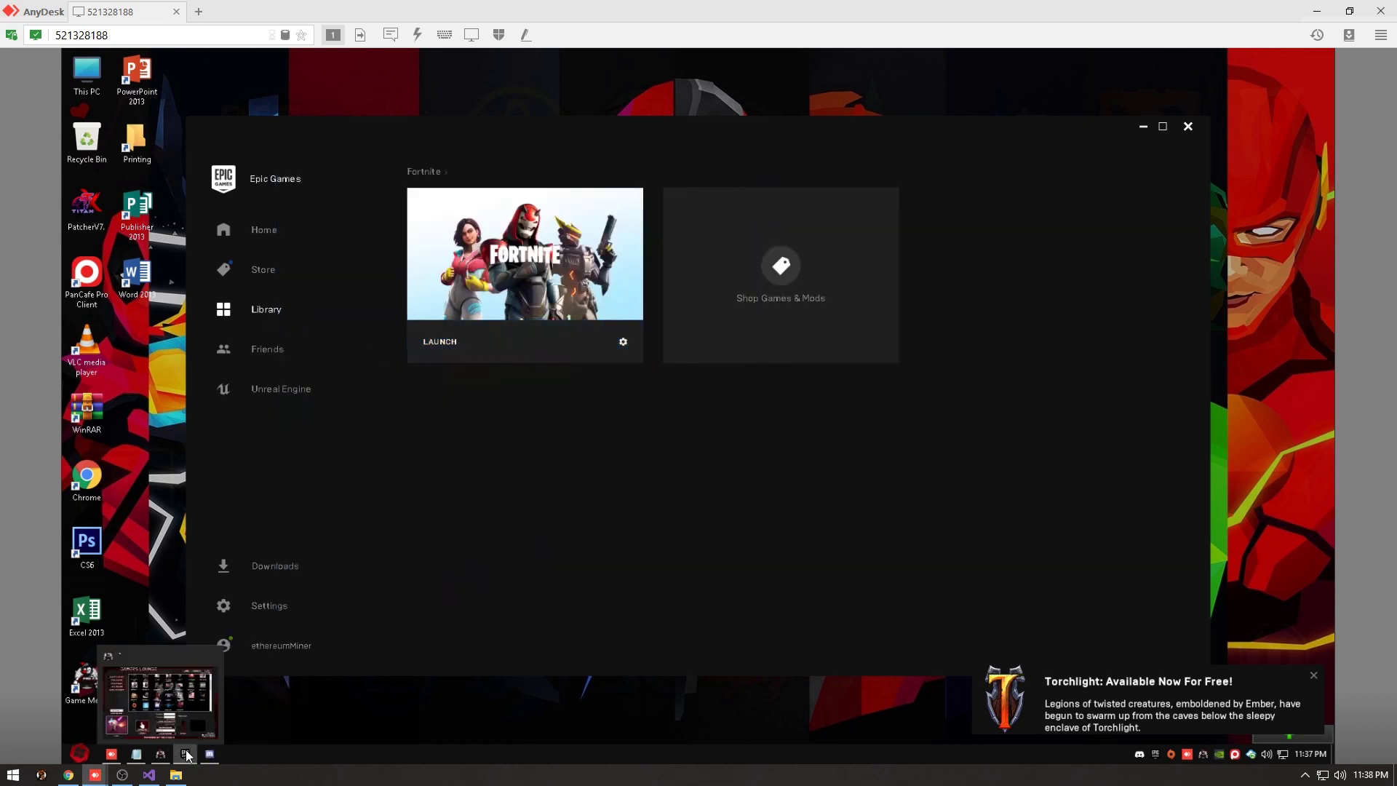
click(210, 754)
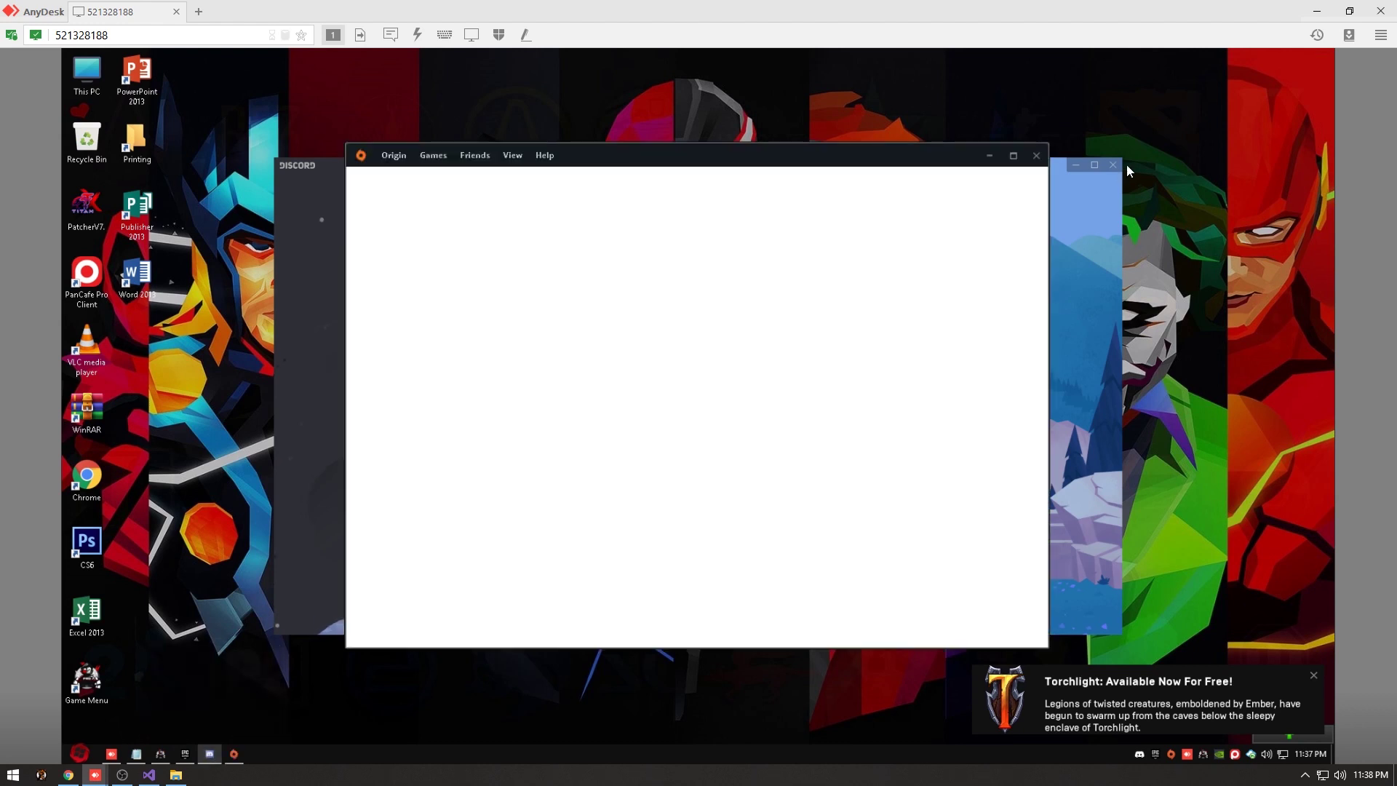
click(1118, 169)
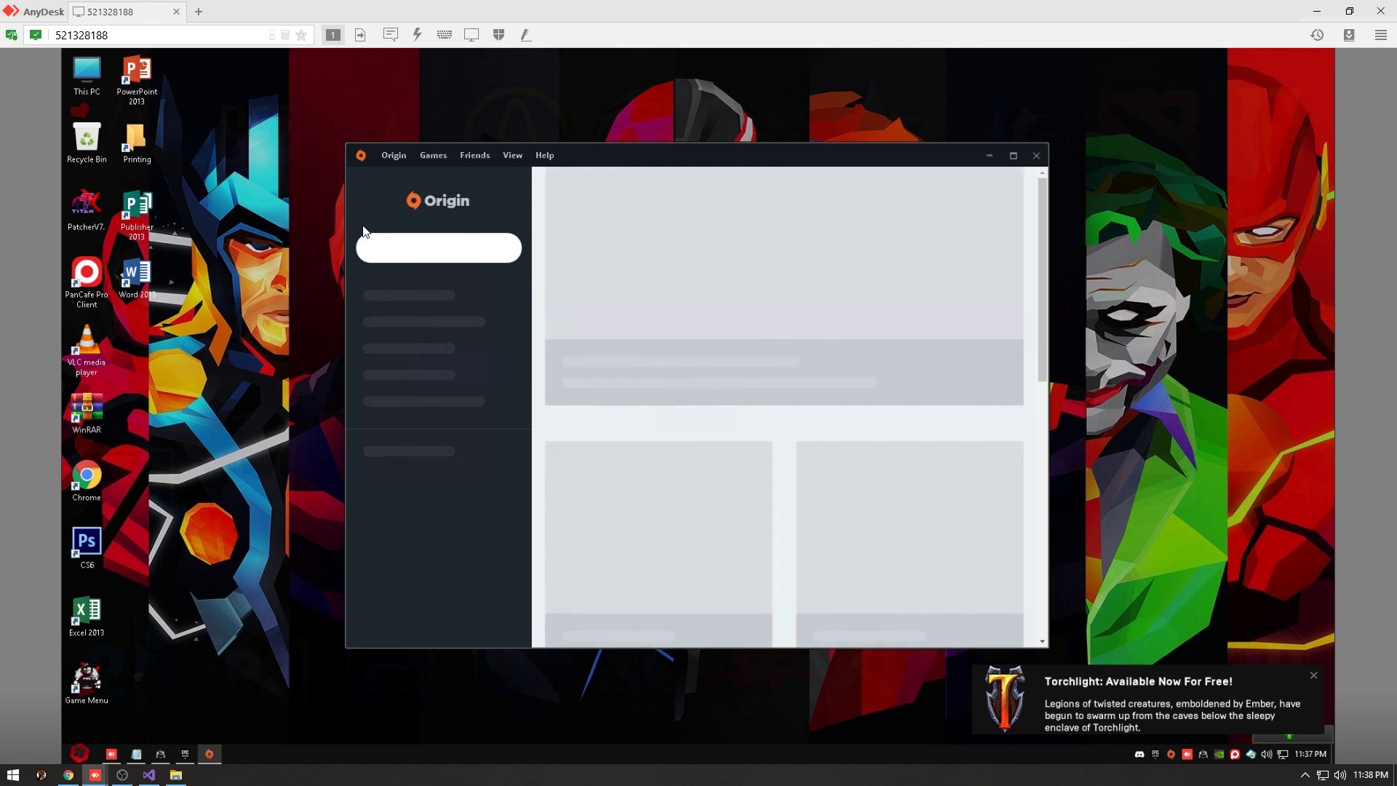
click(161, 755)
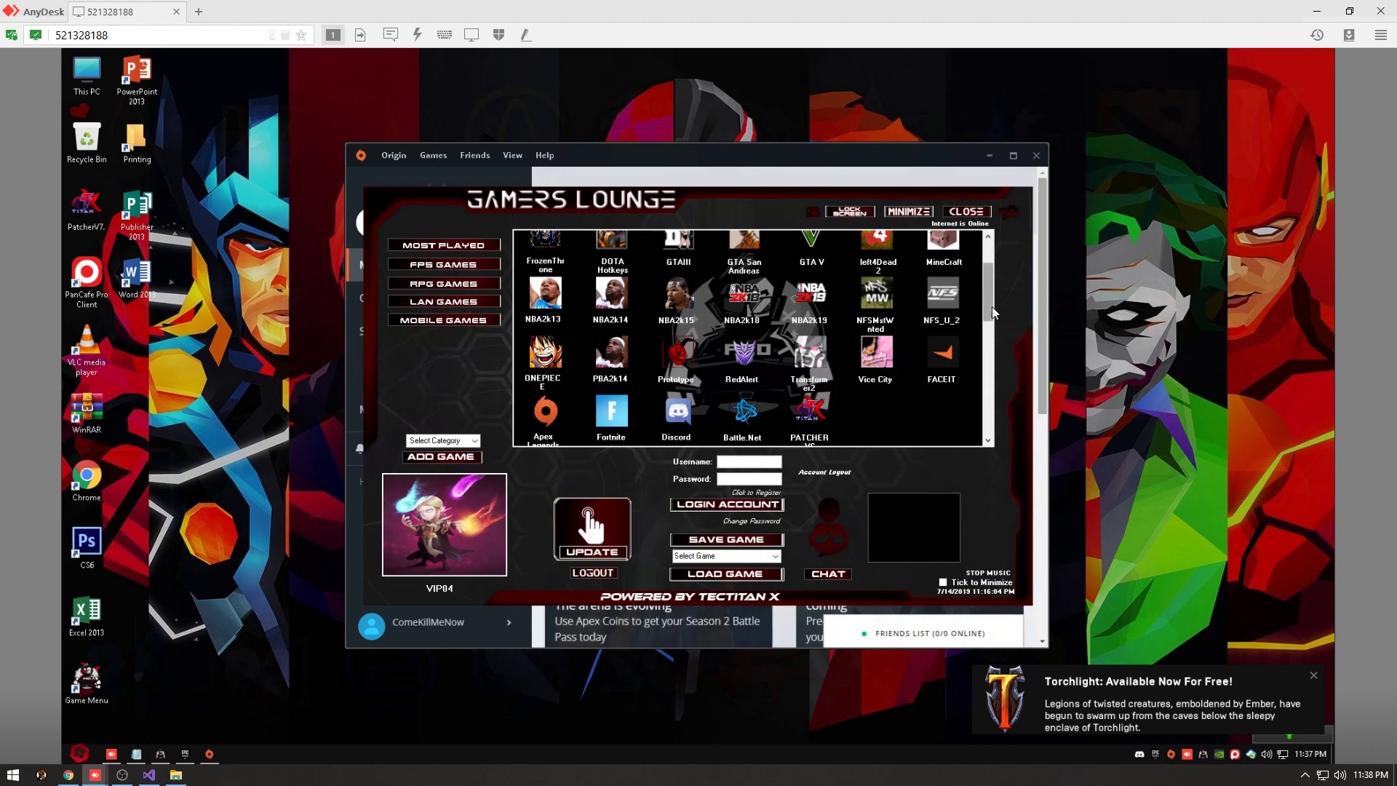
Close the signed-in Origin window and the Epic Games Launcher window.
scroll(992, 261, up, 2)
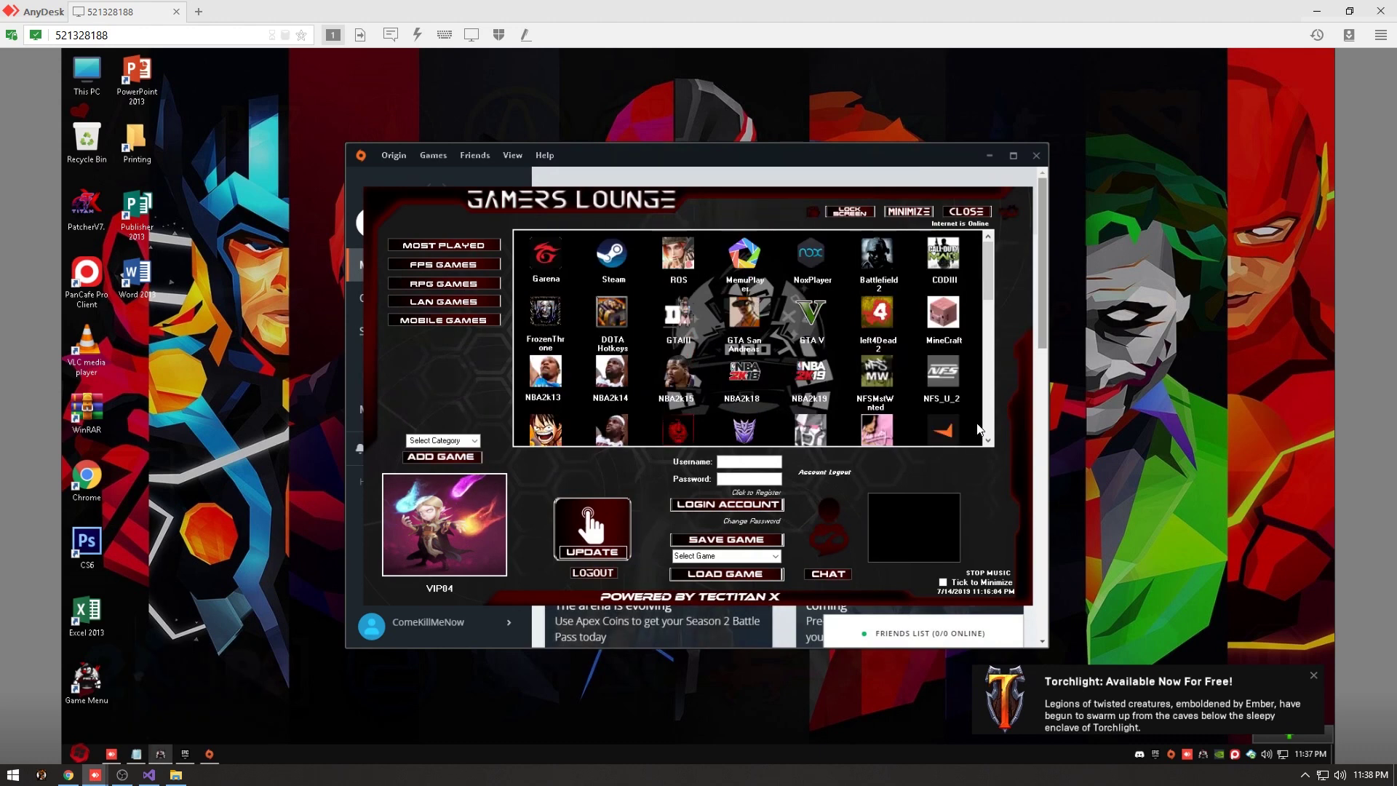
scroll(991, 440, down, 1)
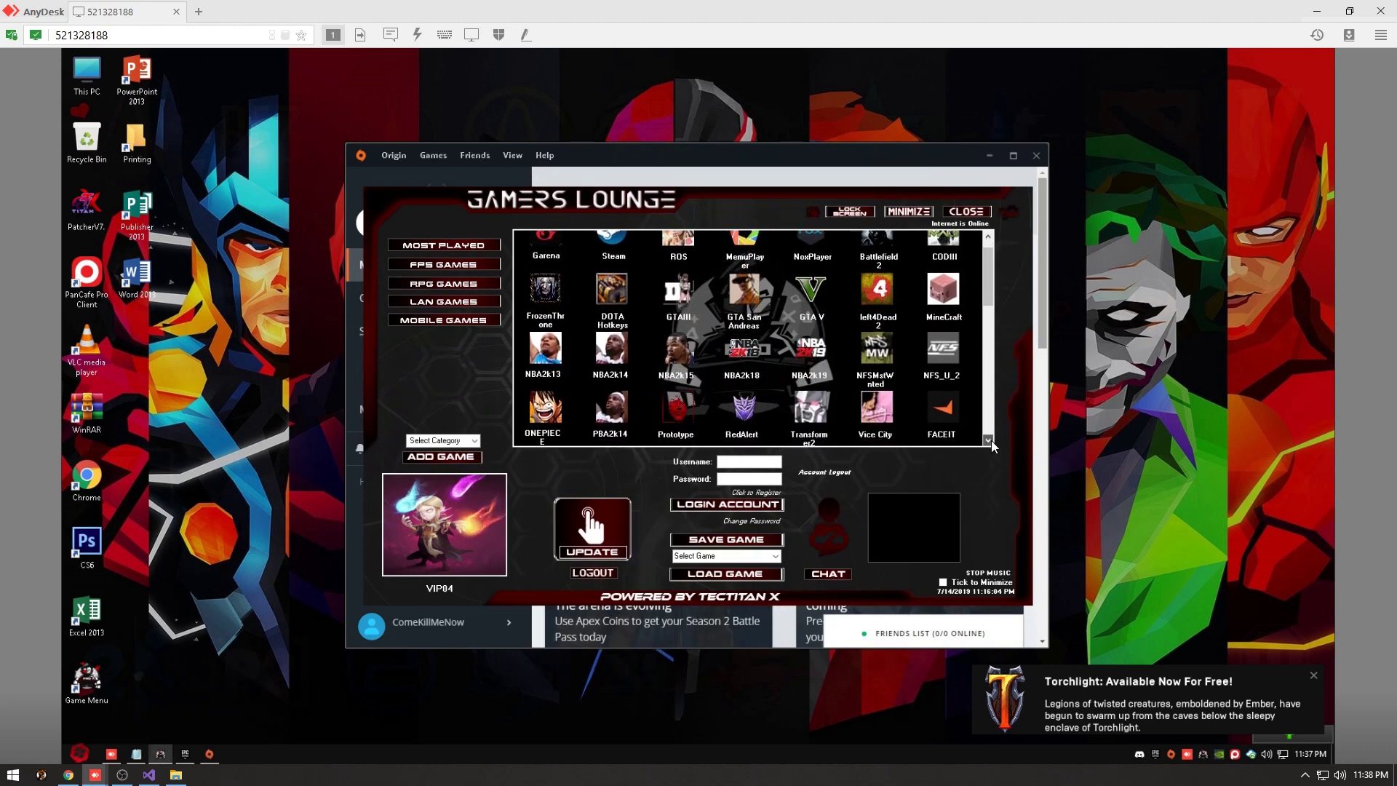
scroll(992, 439, down, 1)
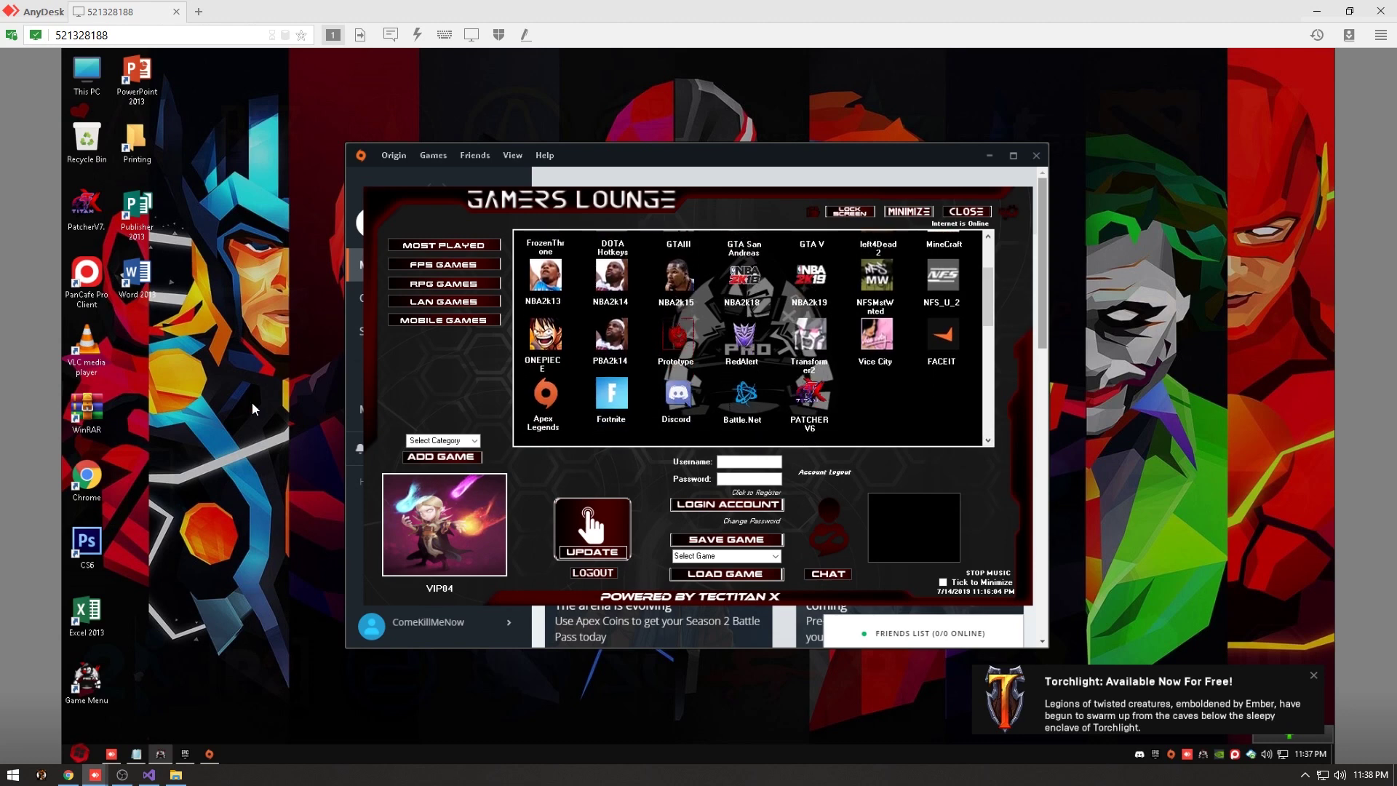
click(219, 751)
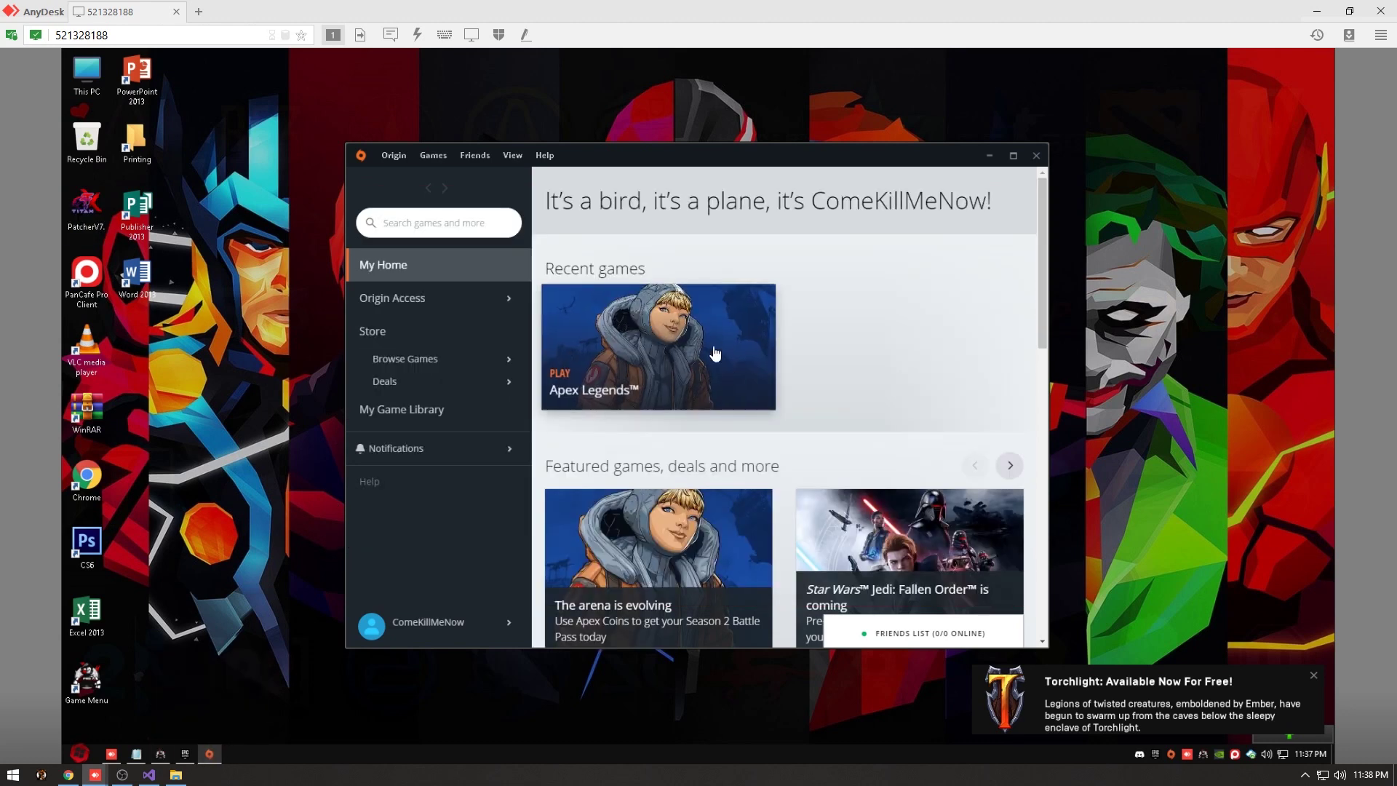
click(1037, 155)
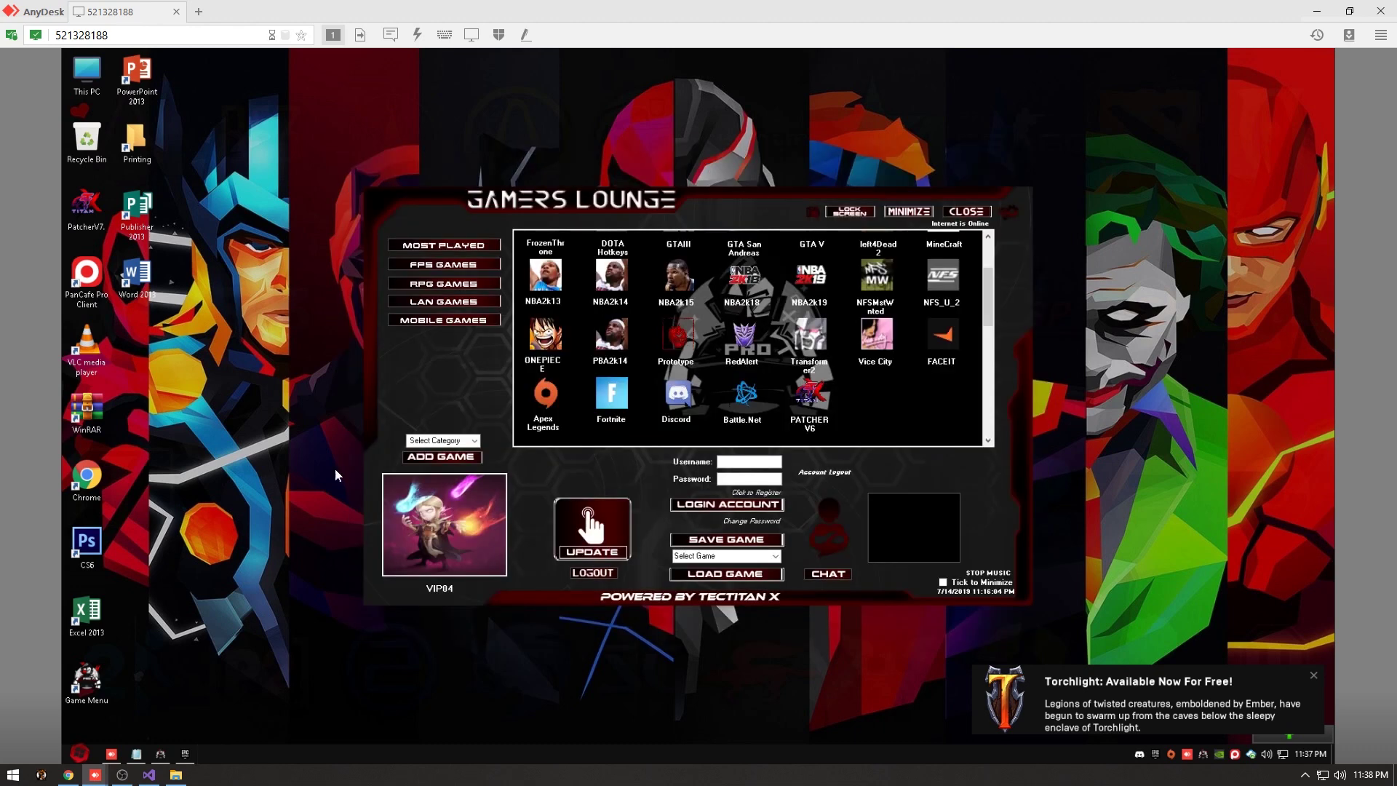
click(182, 755)
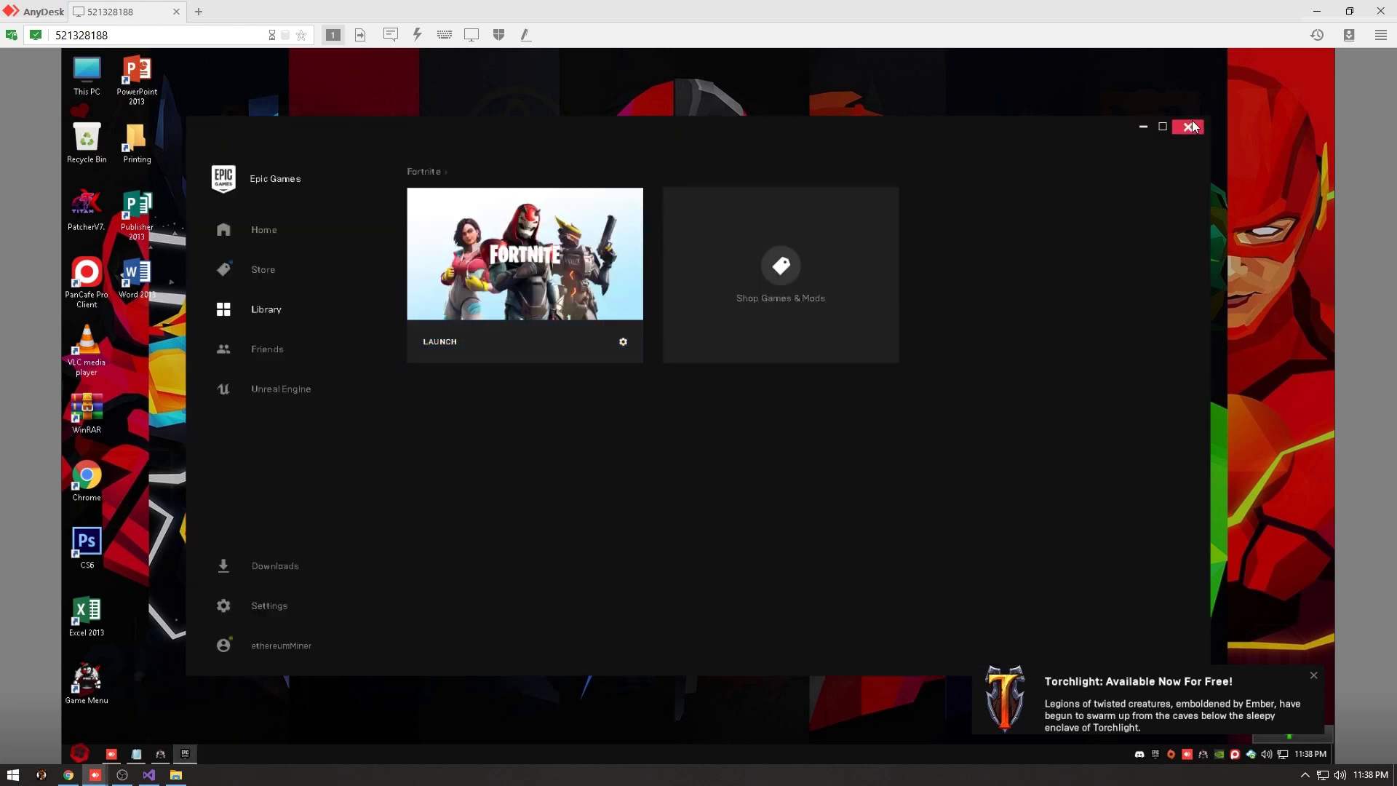
click(1194, 124)
Exit Epic Games and quit Discord completely from their tray icon menus.
right_click(1170, 757)
click(1170, 757)
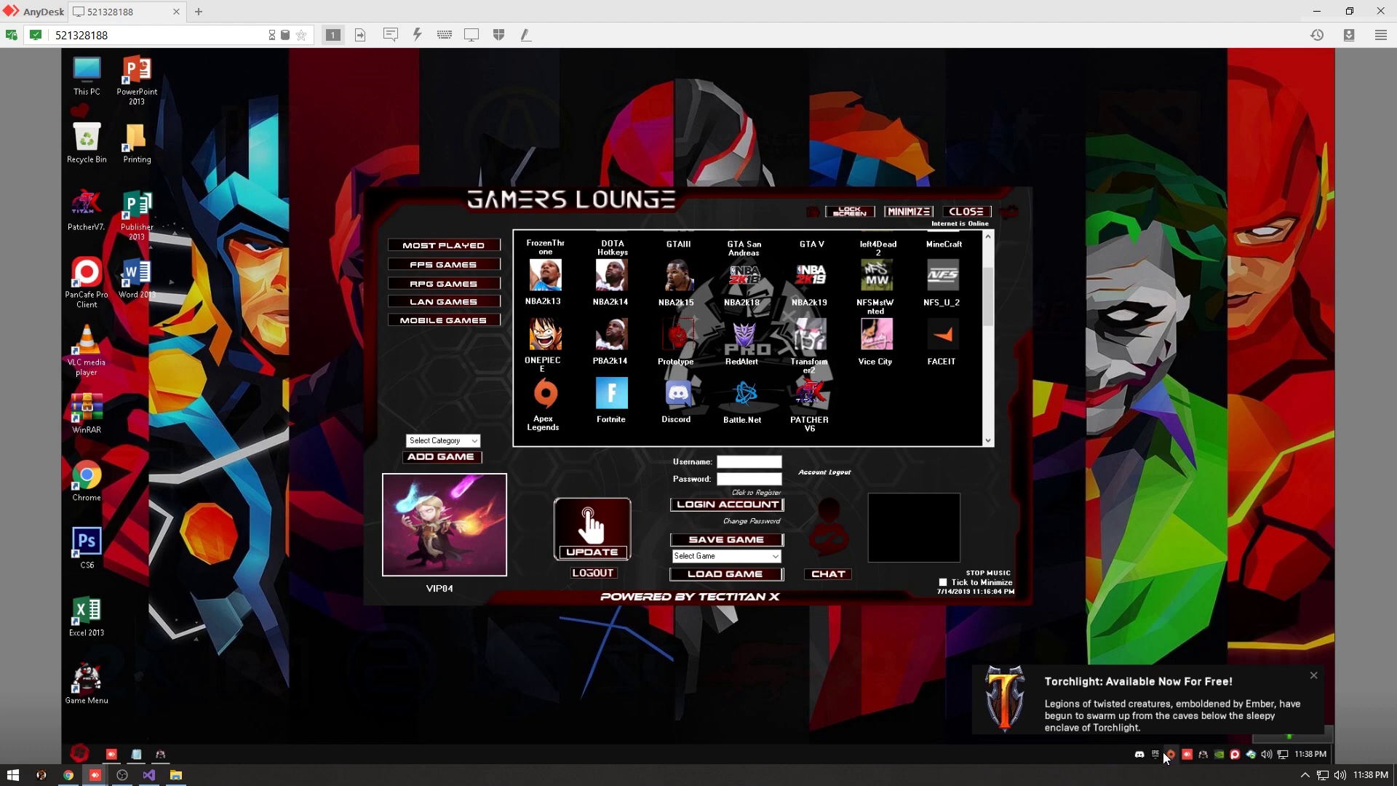
right_click(1173, 754)
click(1178, 733)
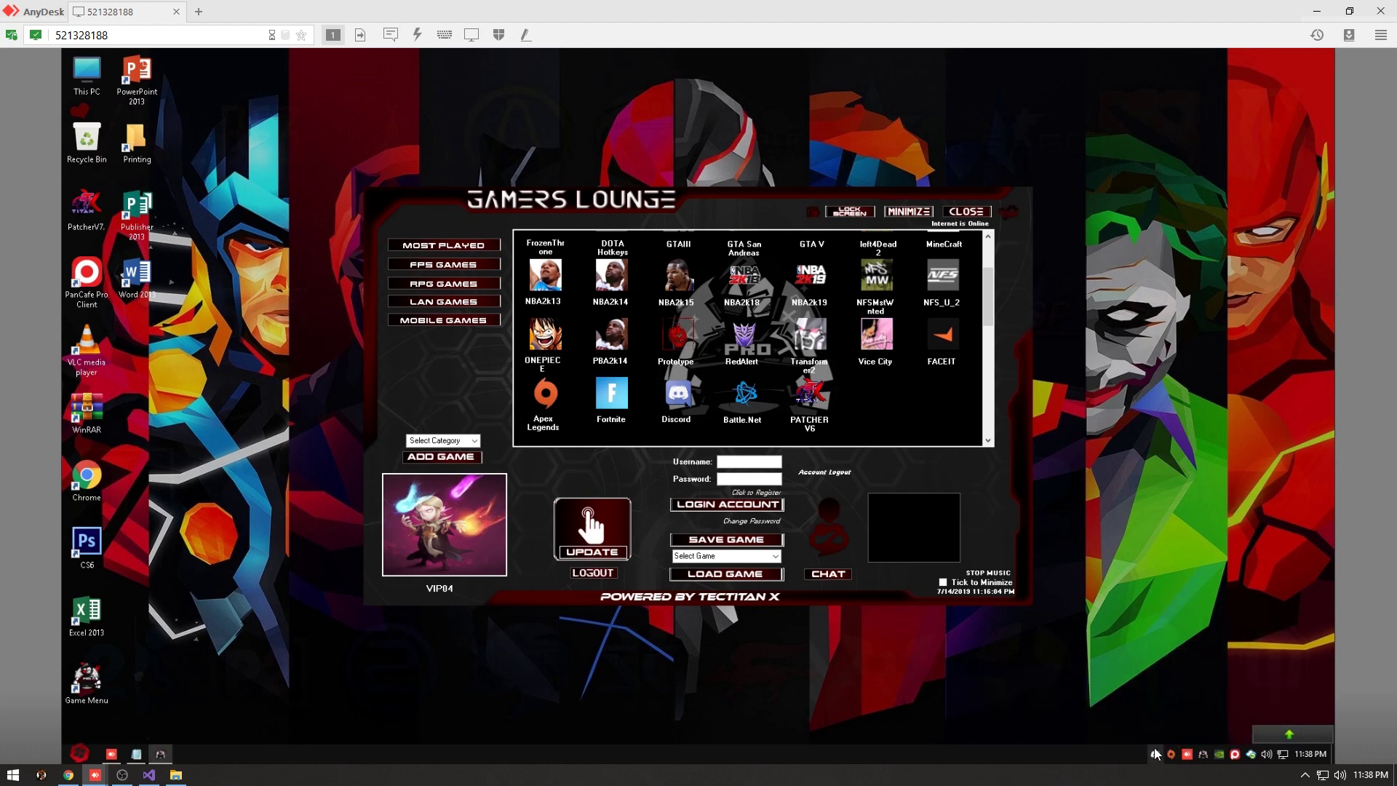
right_click(1173, 757)
right_click(1173, 761)
click(1215, 743)
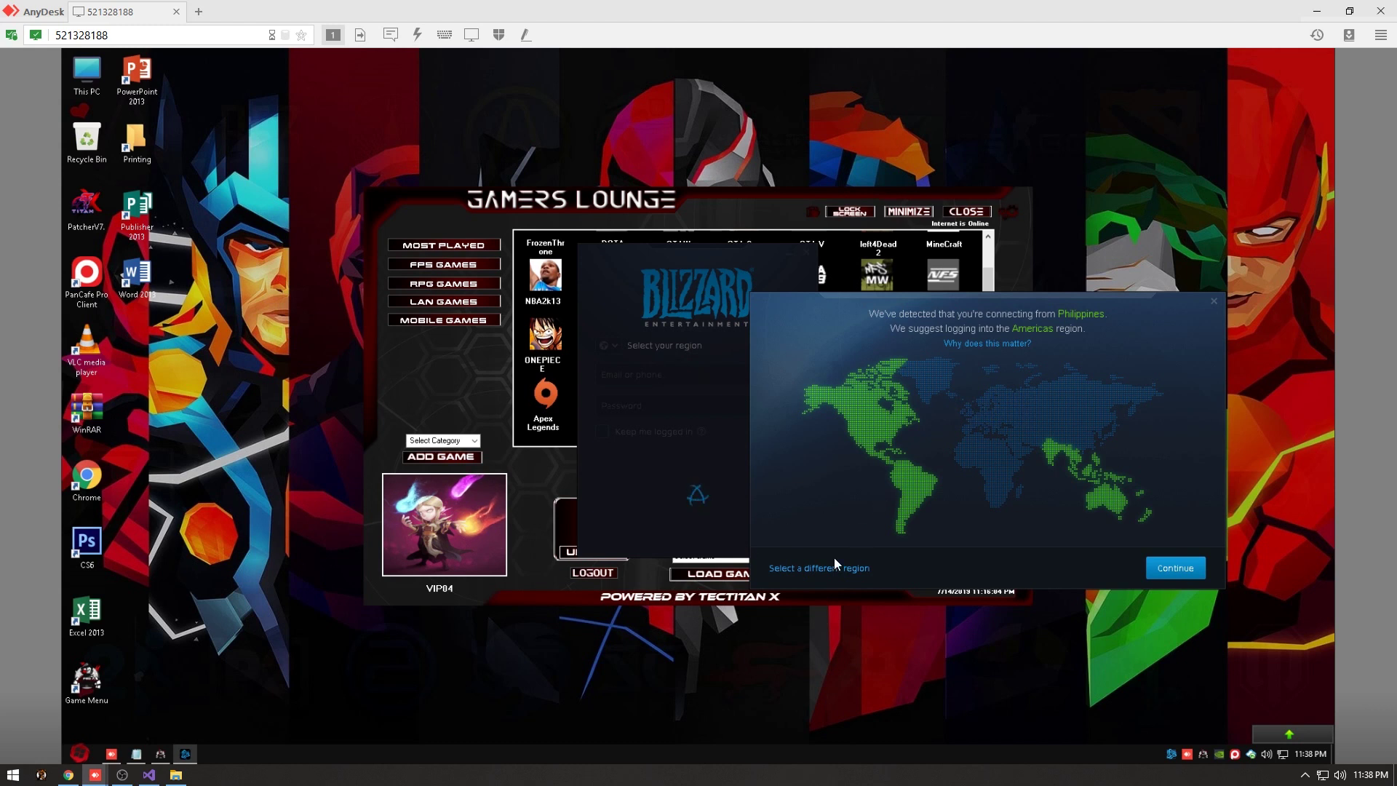
Change the Battle.net region to Asia and log in with the account e-mail and password.
click(828, 567)
click(1003, 320)
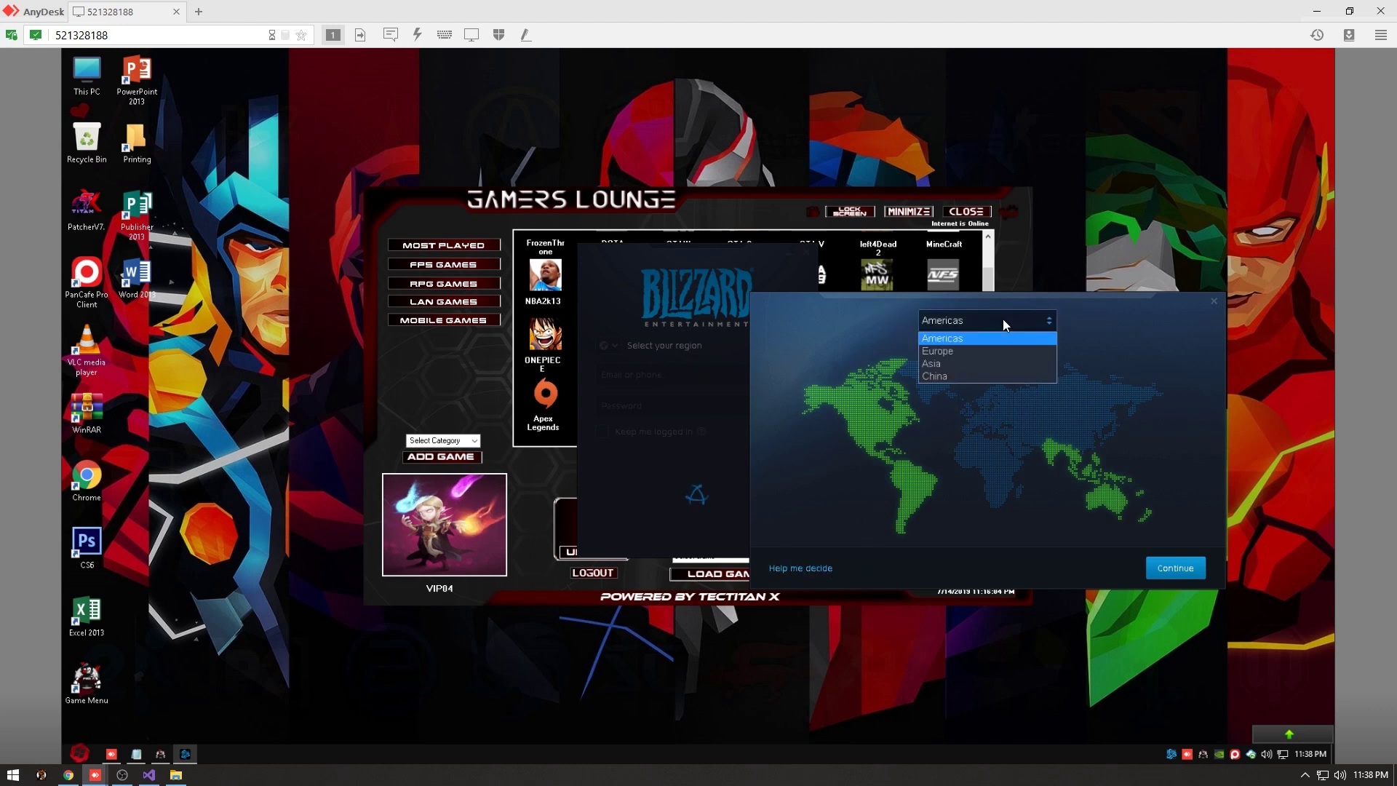
click(967, 364)
click(1173, 567)
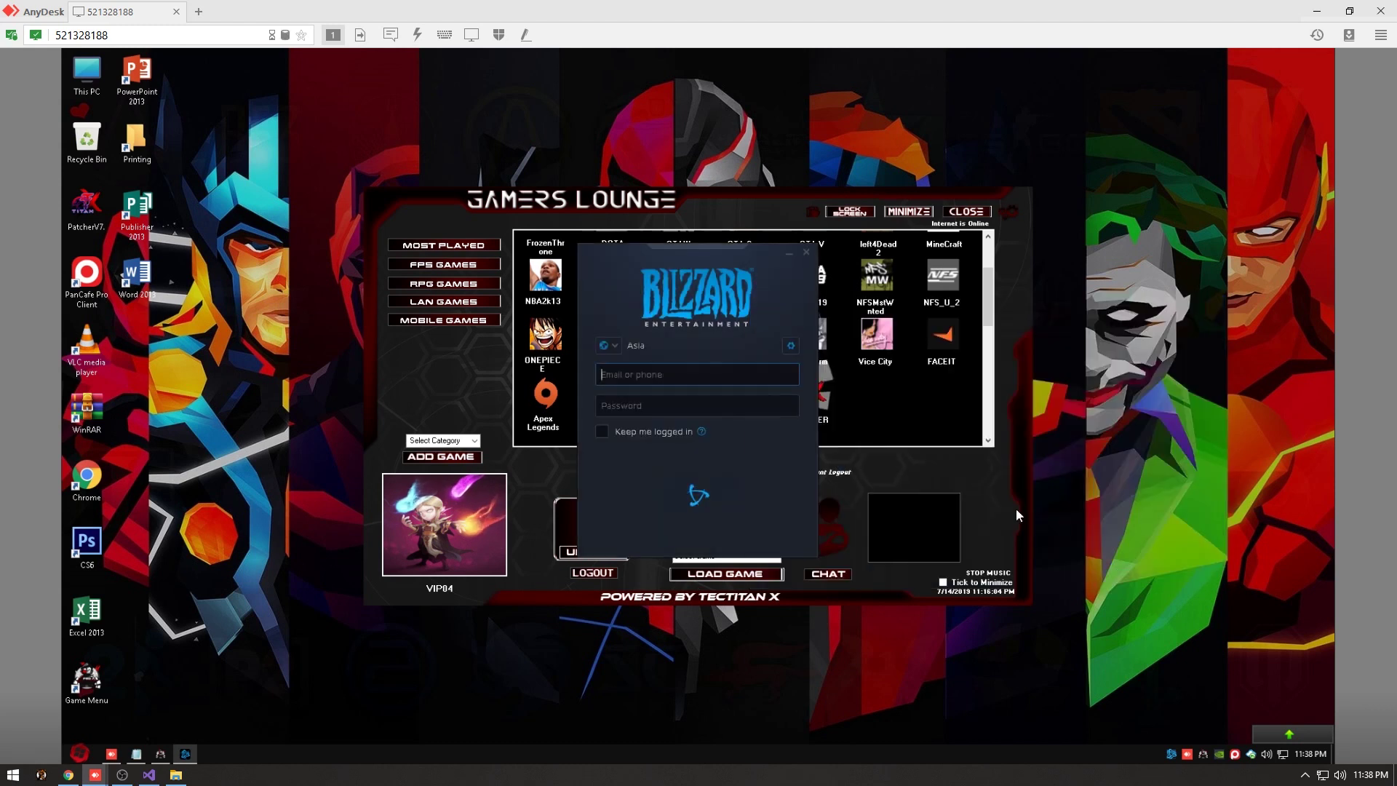
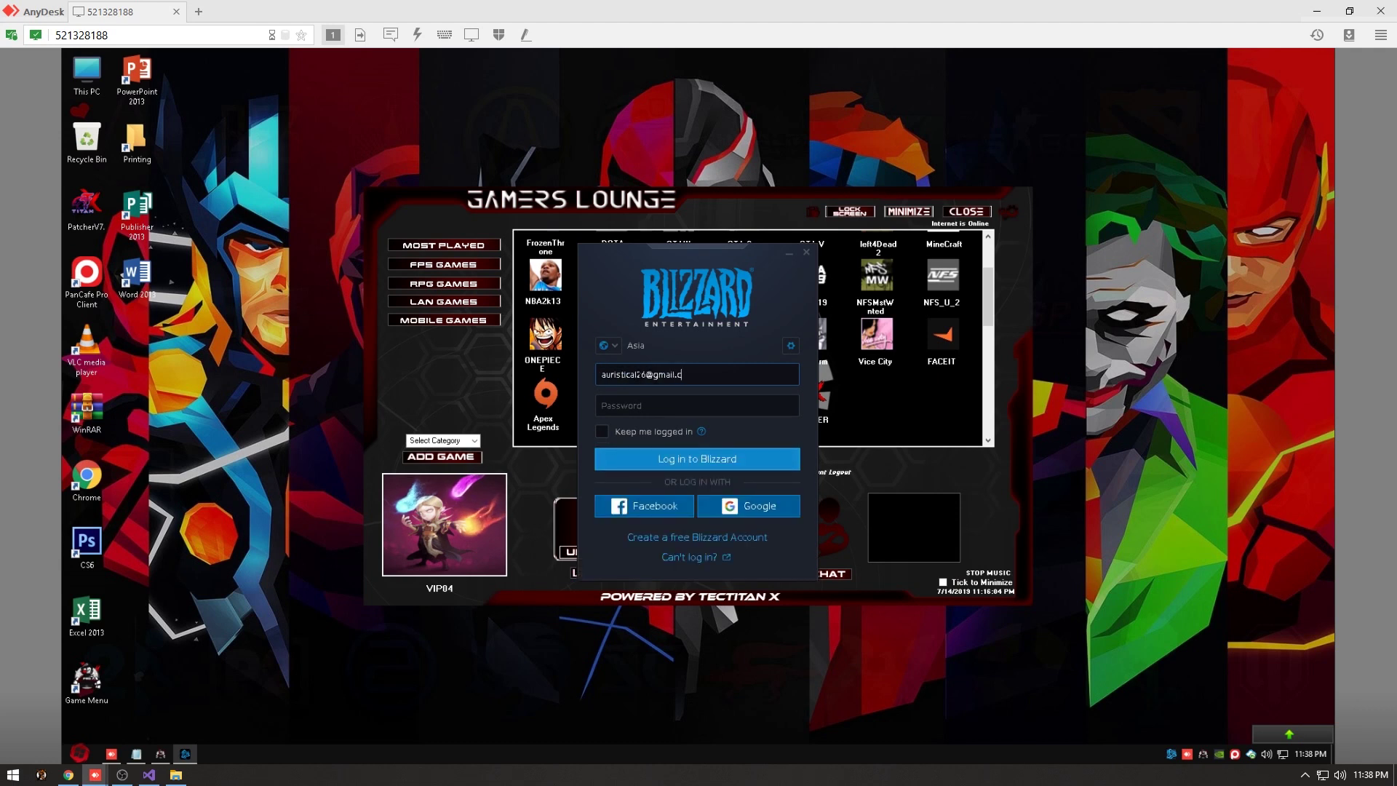
text(••••••••)
key(Return)
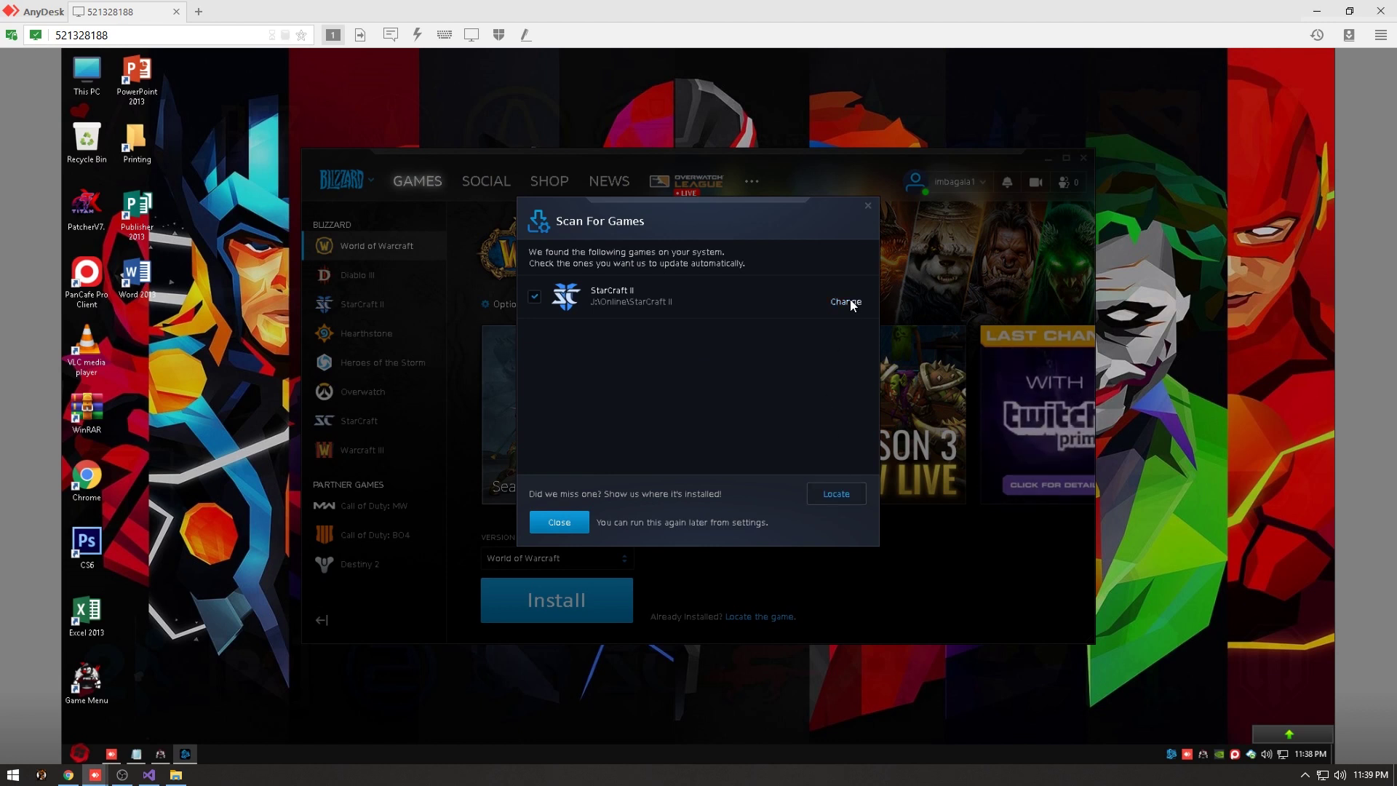
Dismiss the Scan For Games results and cancel the World of Warcraft install.
click(574, 523)
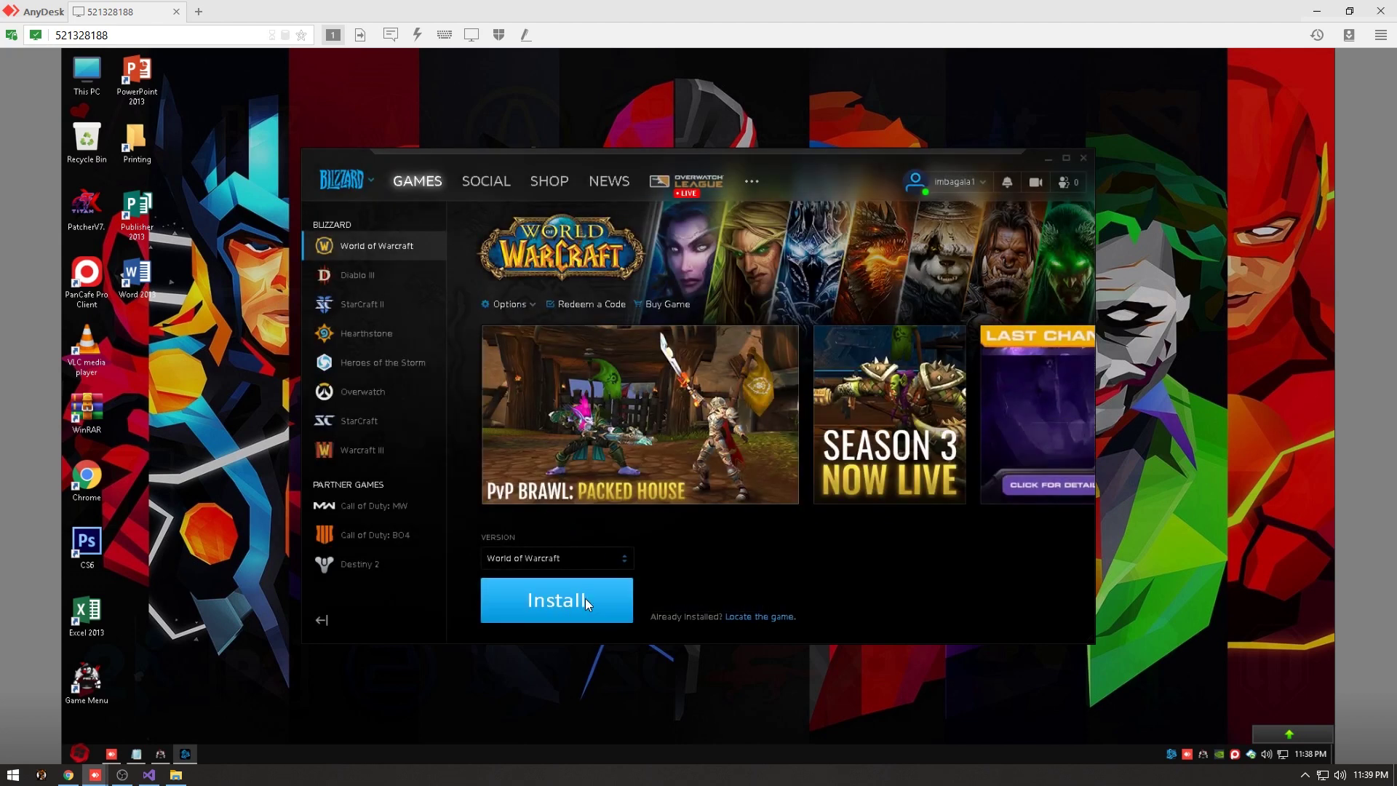
click(587, 604)
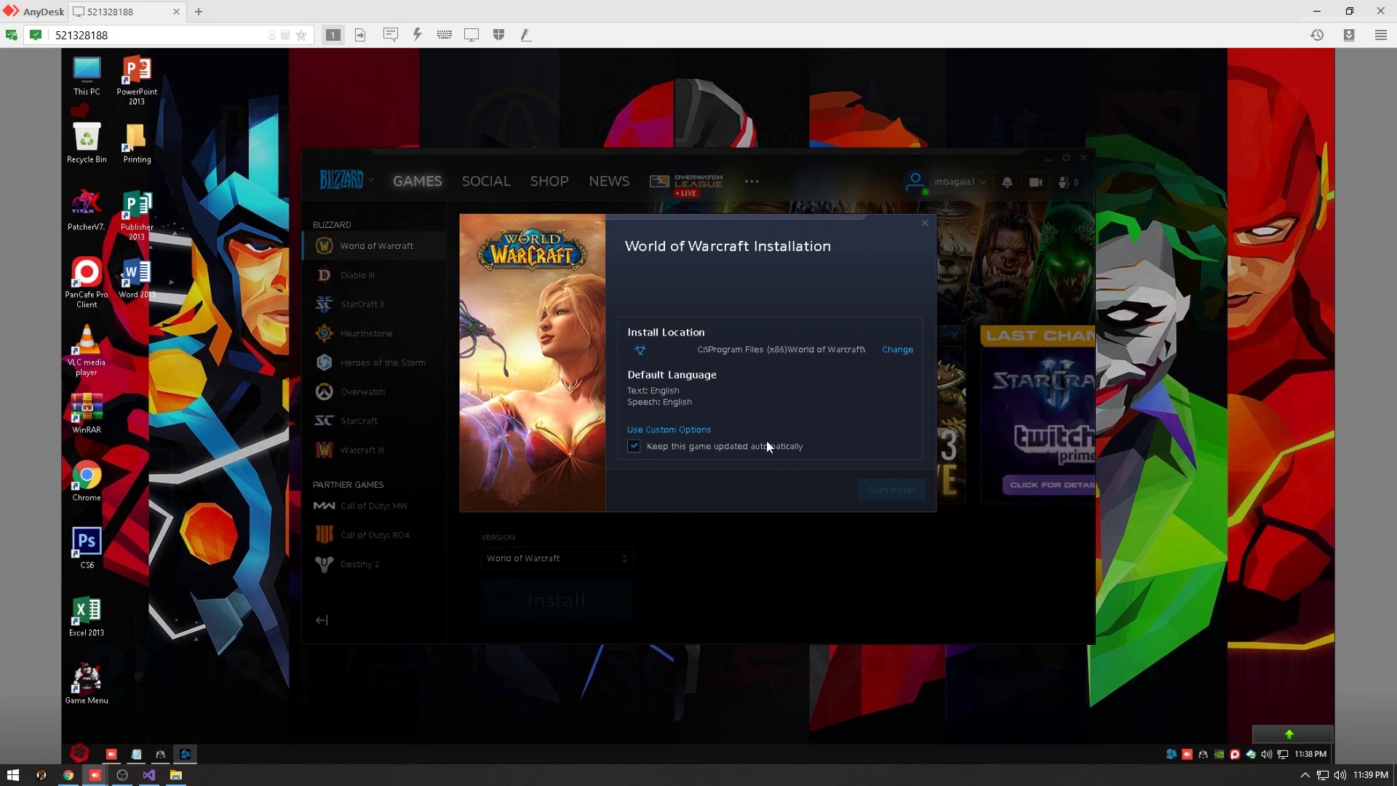
click(925, 223)
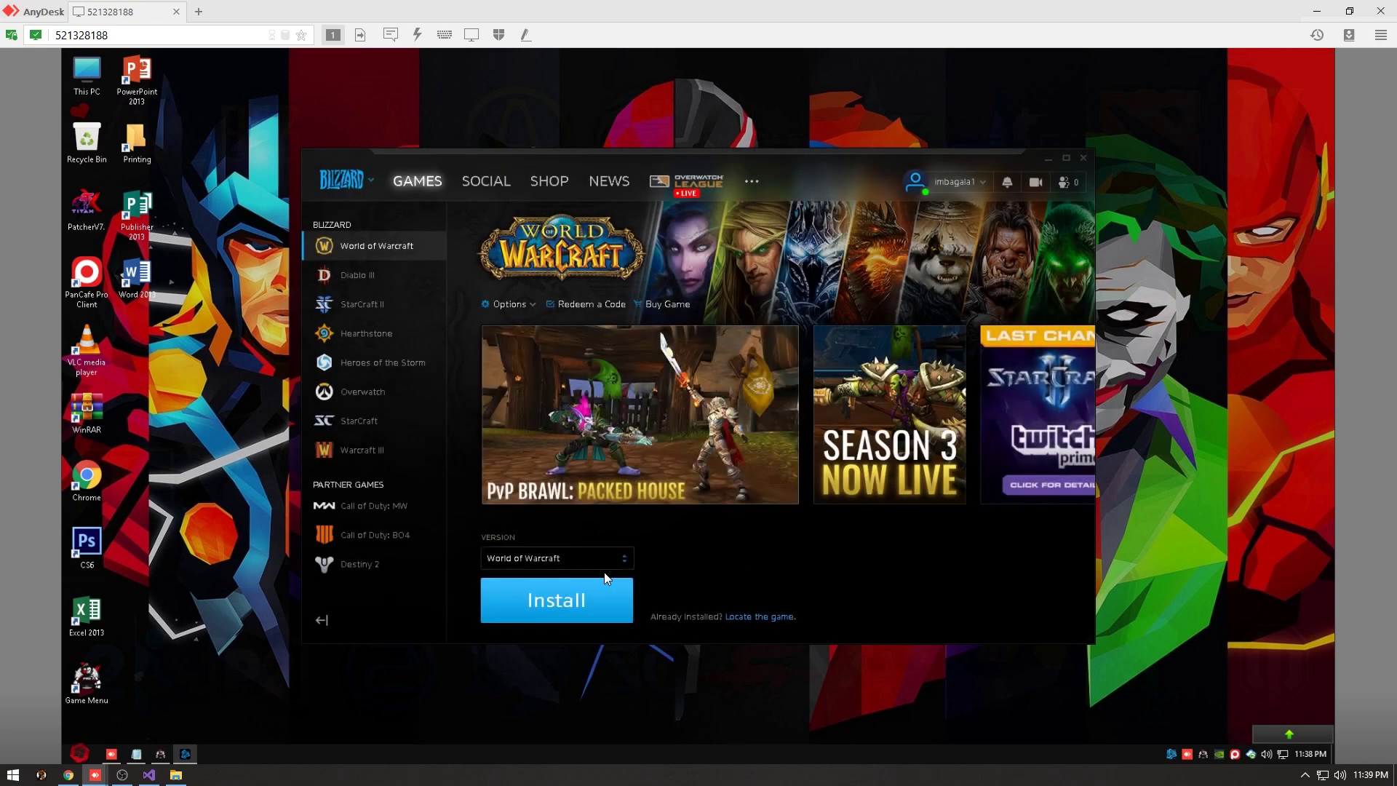
Open the StarCraft II page, acknowledge the region warning, and press PLAY.
click(412, 305)
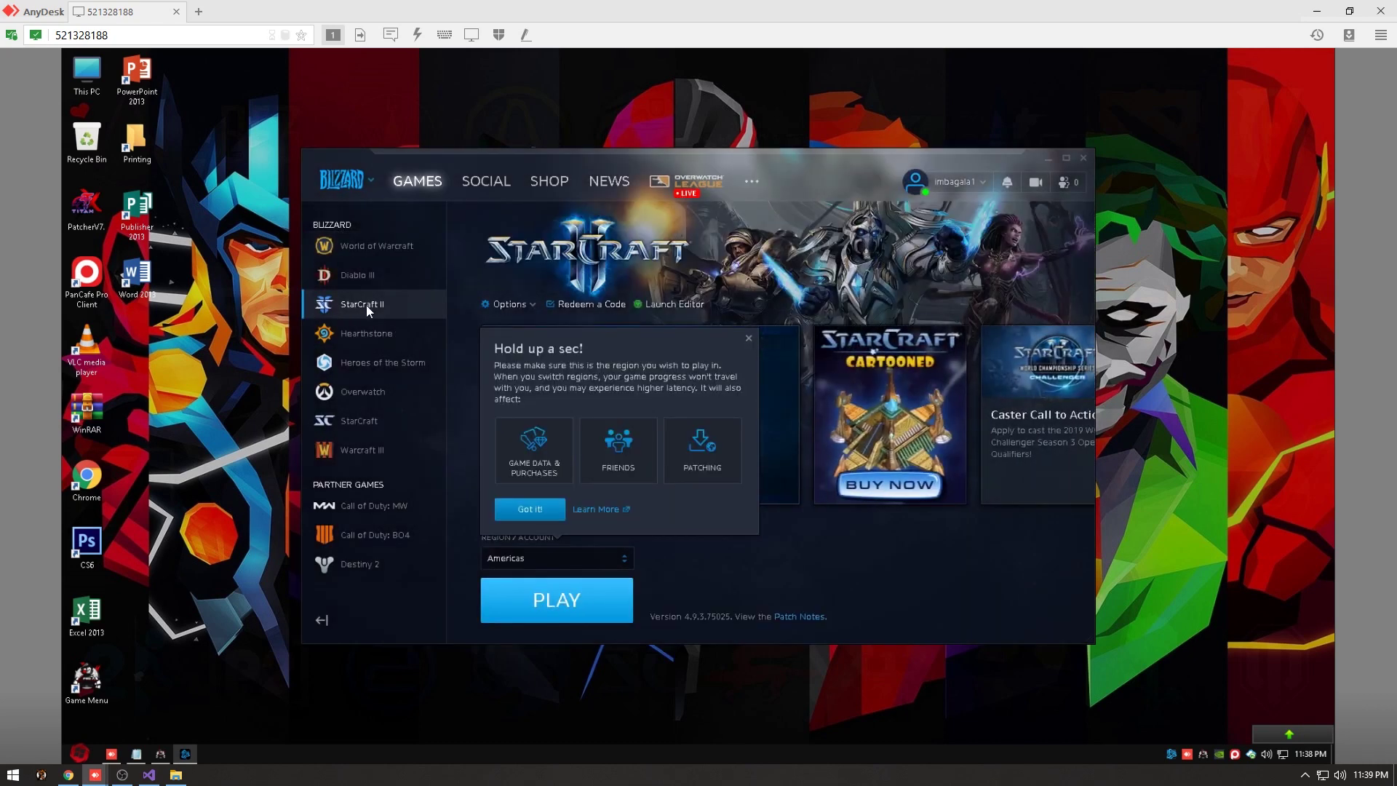
click(748, 337)
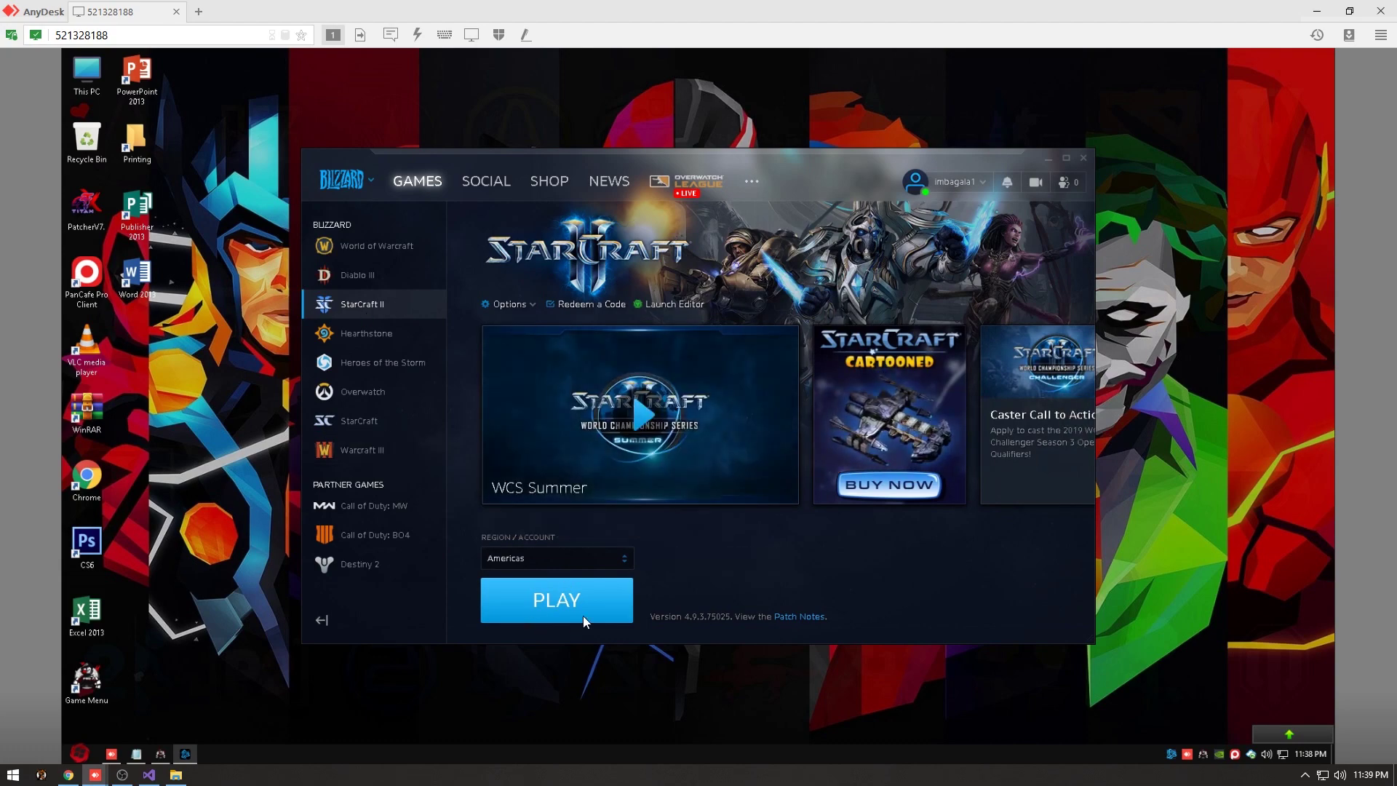
click(571, 601)
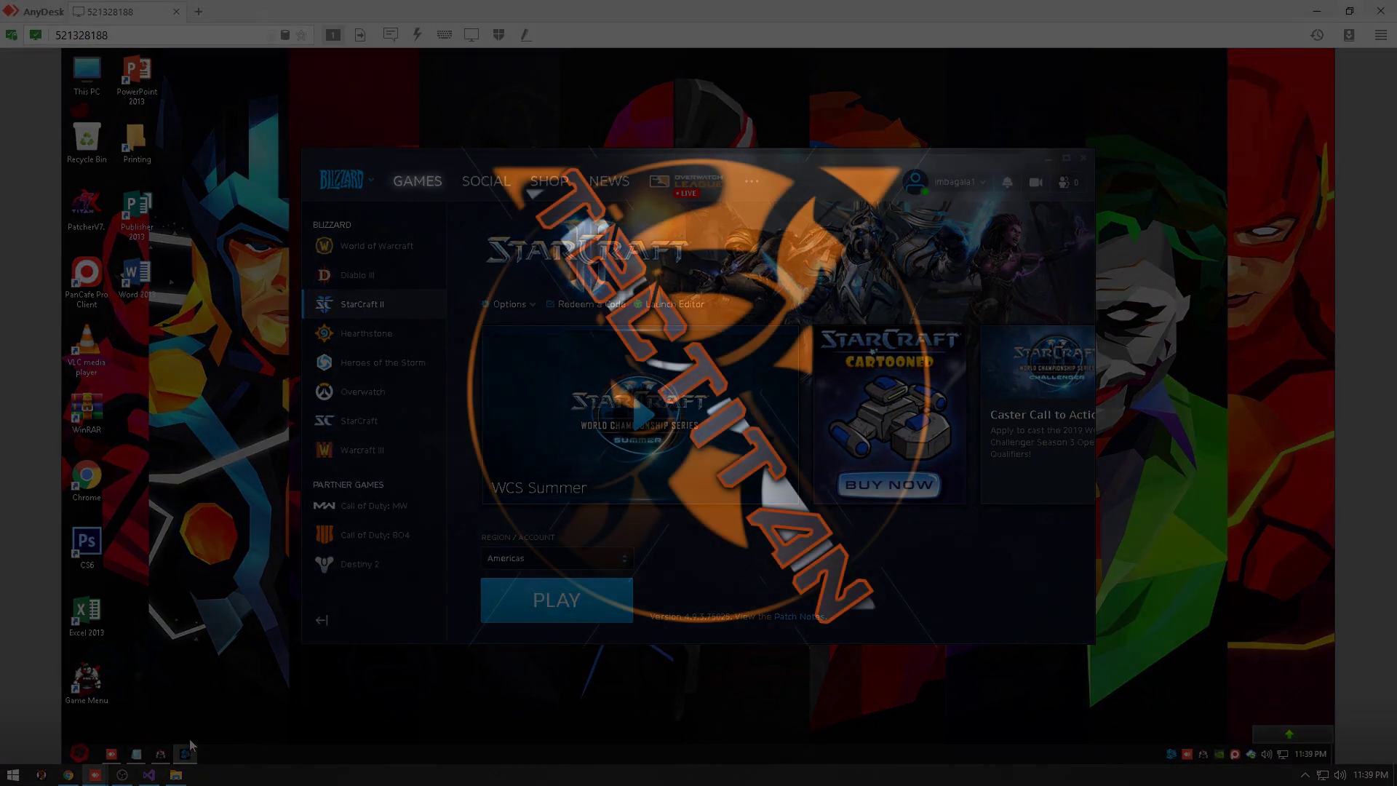